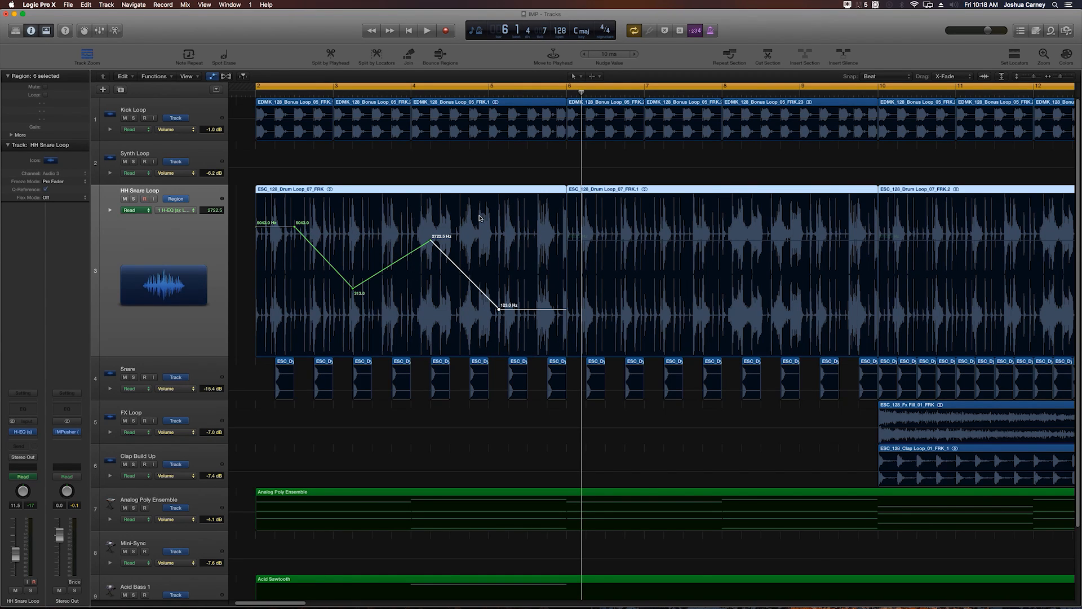
# Delete the HH Snare Loop region starting at bar 6.
pyautogui.press('a')
pyautogui.click(641, 177)
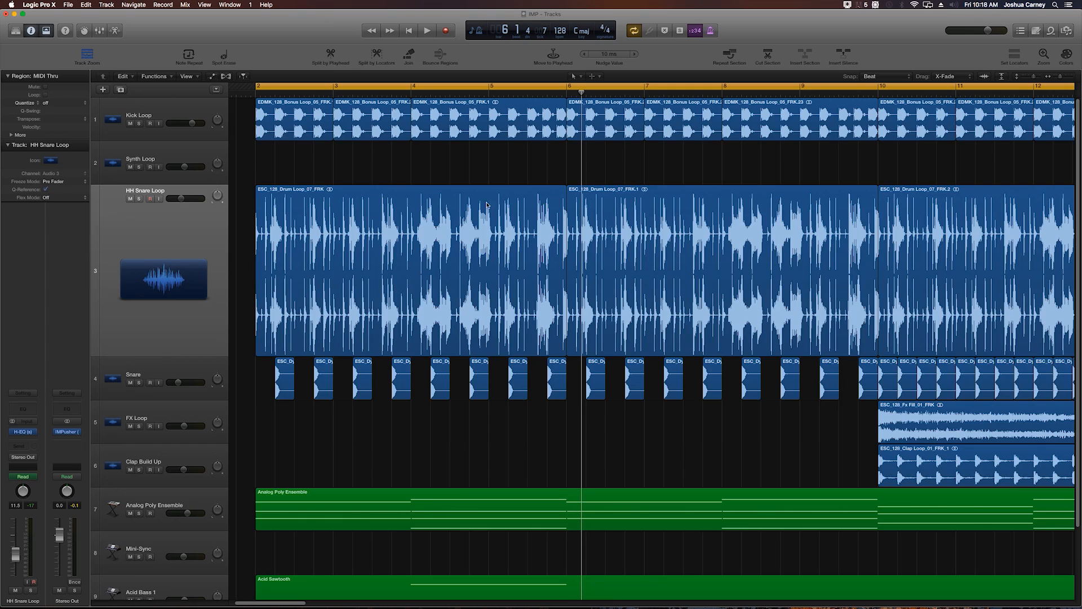
pyautogui.press('a')
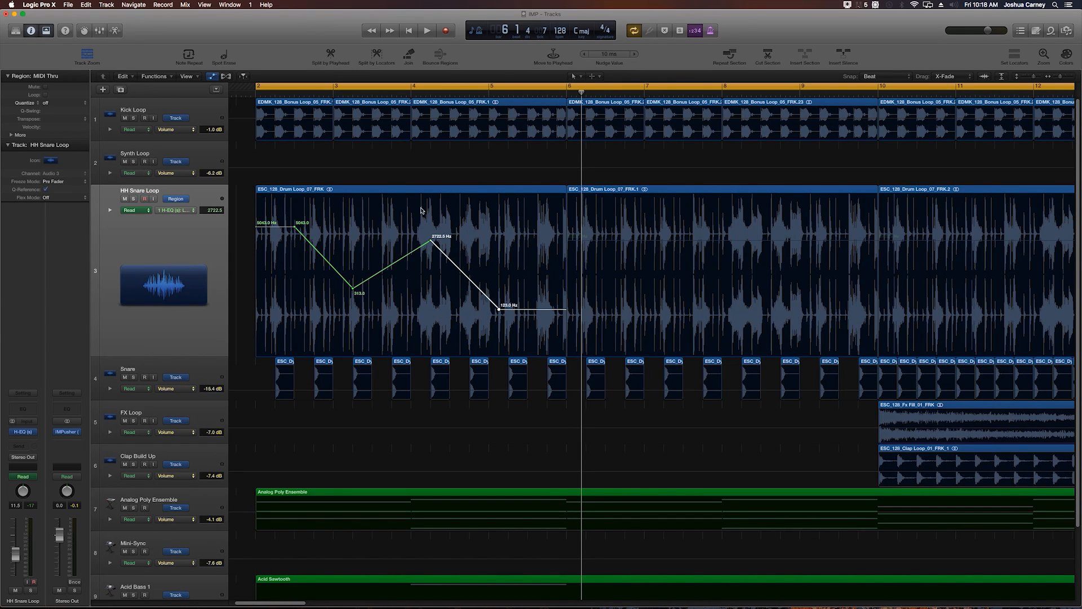
pyautogui.press('a')
pyautogui.click(583, 193)
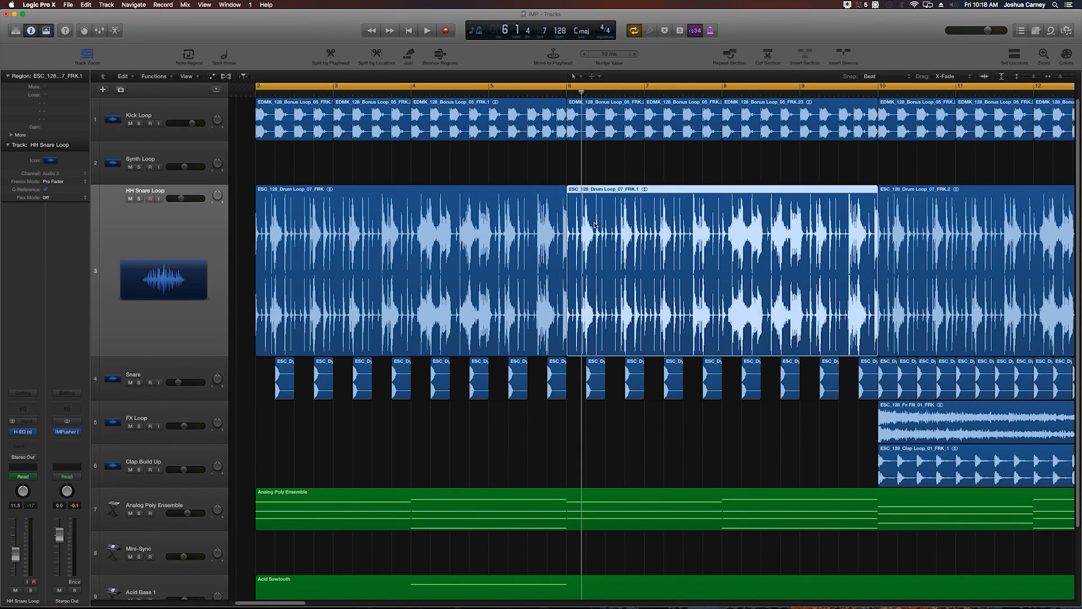
pyautogui.press('Delete')
# Repeat the first HH Snare Loop region into bar 6 and show the automation copied with it.
pyautogui.click(364, 251)
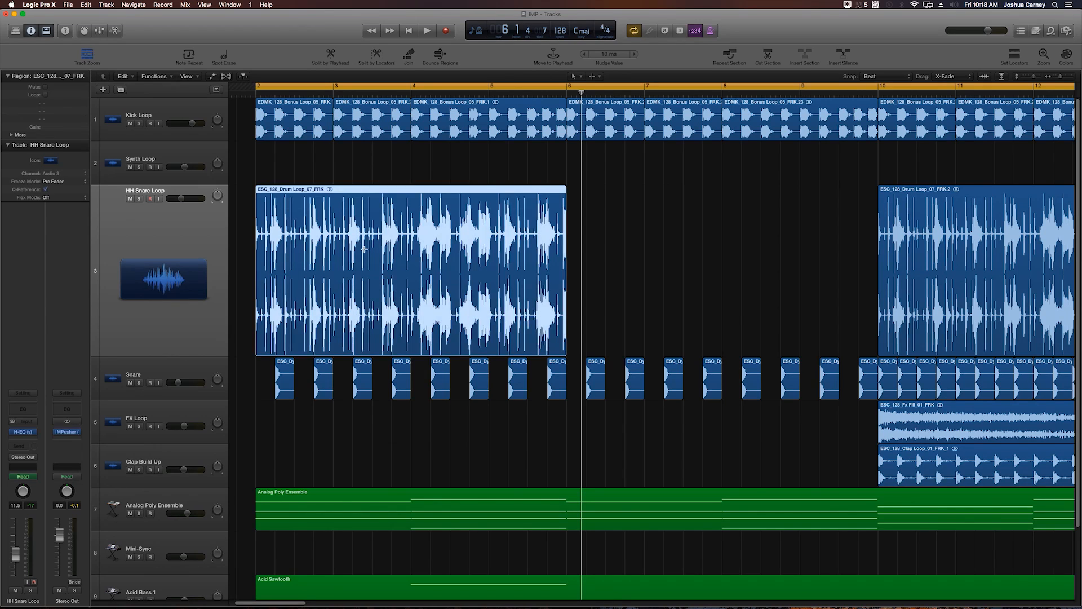
pyautogui.press('super+r')
pyautogui.press('a')
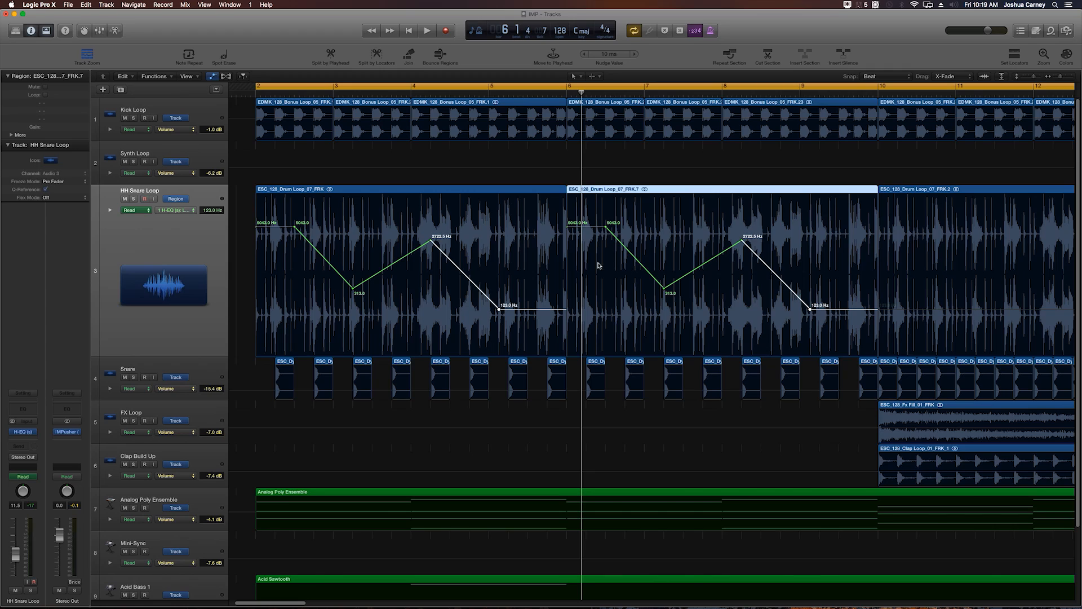
pyautogui.click(446, 193)
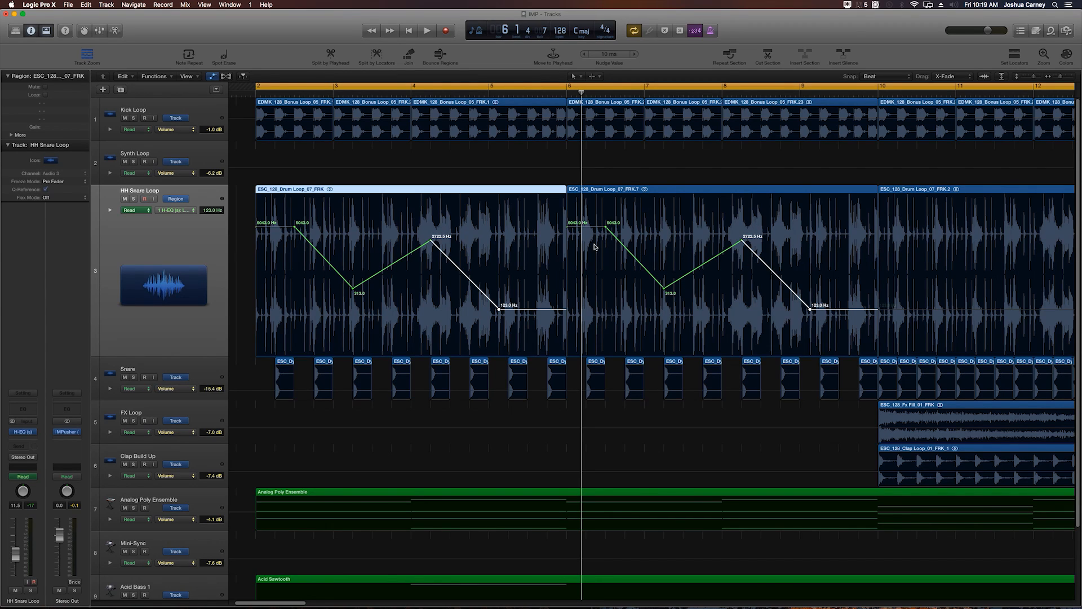
# Hide the automation and delete the first two HH Snare Loop regions, covering bars 2 to 10.
pyautogui.press('a')
pyautogui.press('super+Left')
pyautogui.press('super+Left')
pyautogui.press('super+Left')
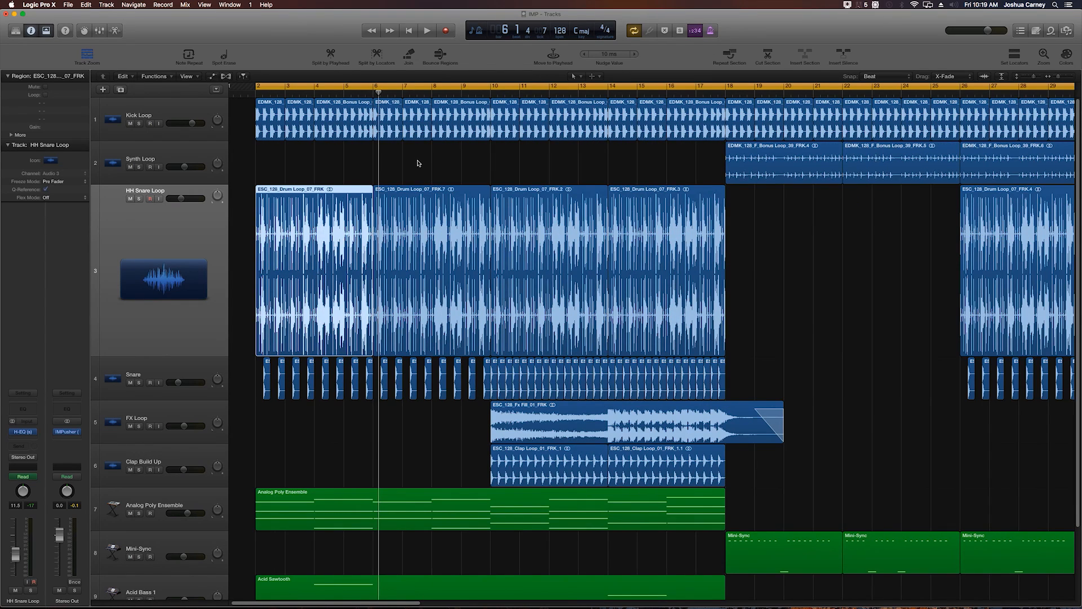
pyautogui.press('super+Left')
pyautogui.moveTo(389, 179); pyautogui.dragTo(312, 228)
pyautogui.press('Delete')
# Copy the two HH Snare Loop regions at bars 10 and 14 so the copies start at bar 2.
pyautogui.moveTo(480, 162); pyautogui.dragTo(542, 188)
pyautogui.keyDown('alt'); pyautogui.moveTo(465, 234); pyautogui.dragTo(285, 234); pyautogui.keyUp('alt')
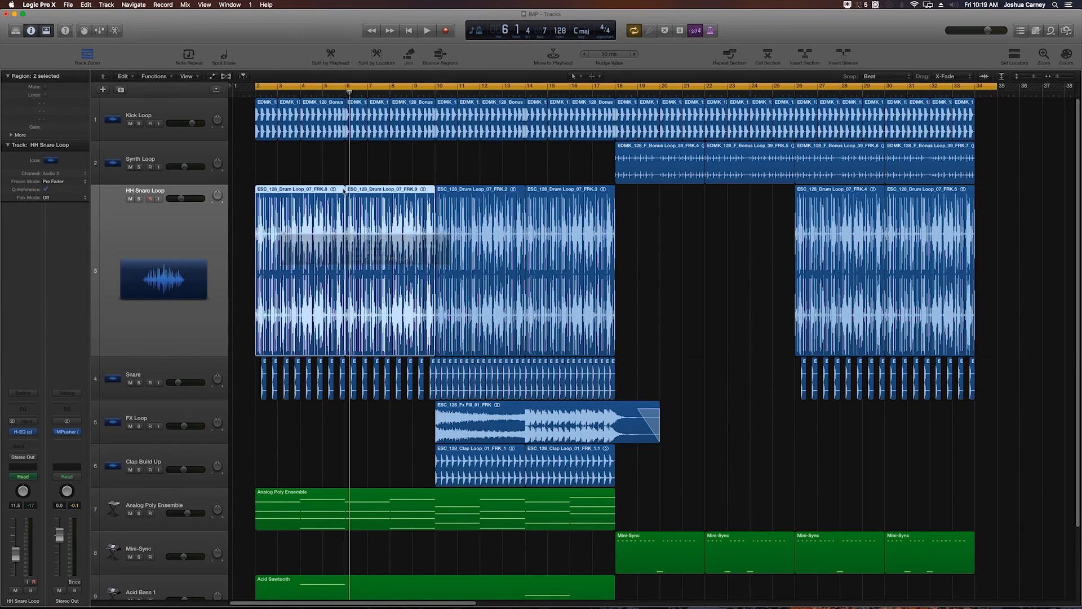
pyautogui.click(434, 161)
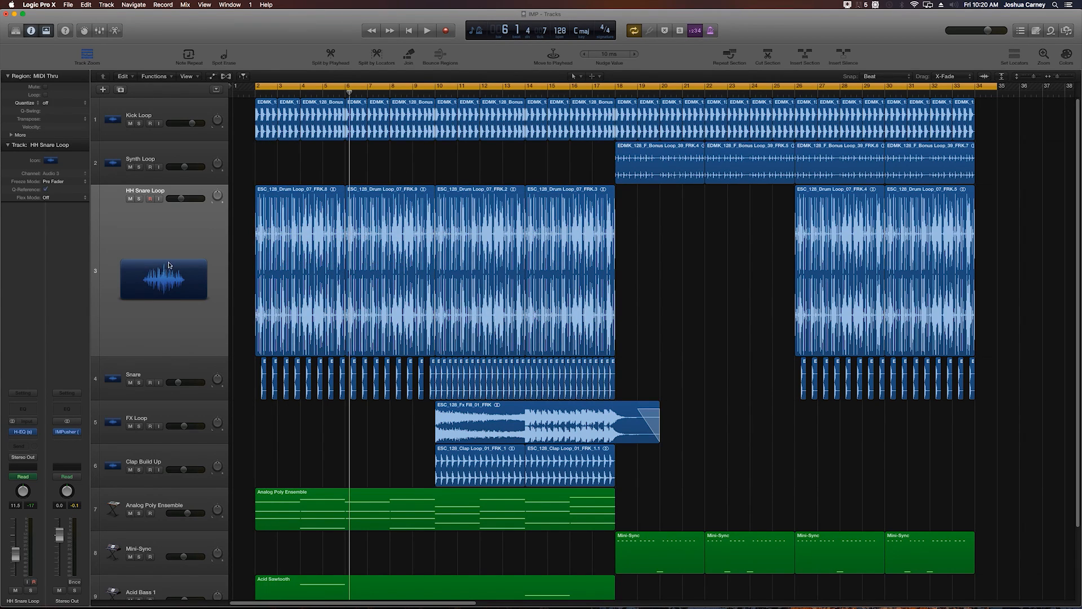
# Solo the Mini-Sync track and move the cycle range to start at bar 18.
pyautogui.keyDown('shift'); pyautogui.click(107, 356); pyautogui.keyUp('shift')
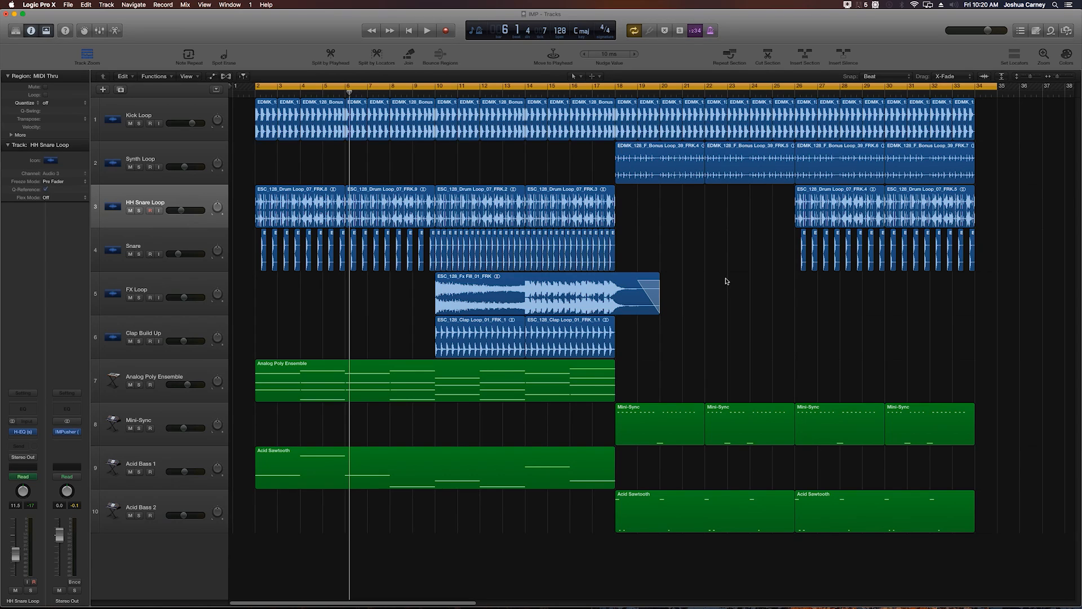
pyautogui.click(138, 429)
pyautogui.click(160, 419)
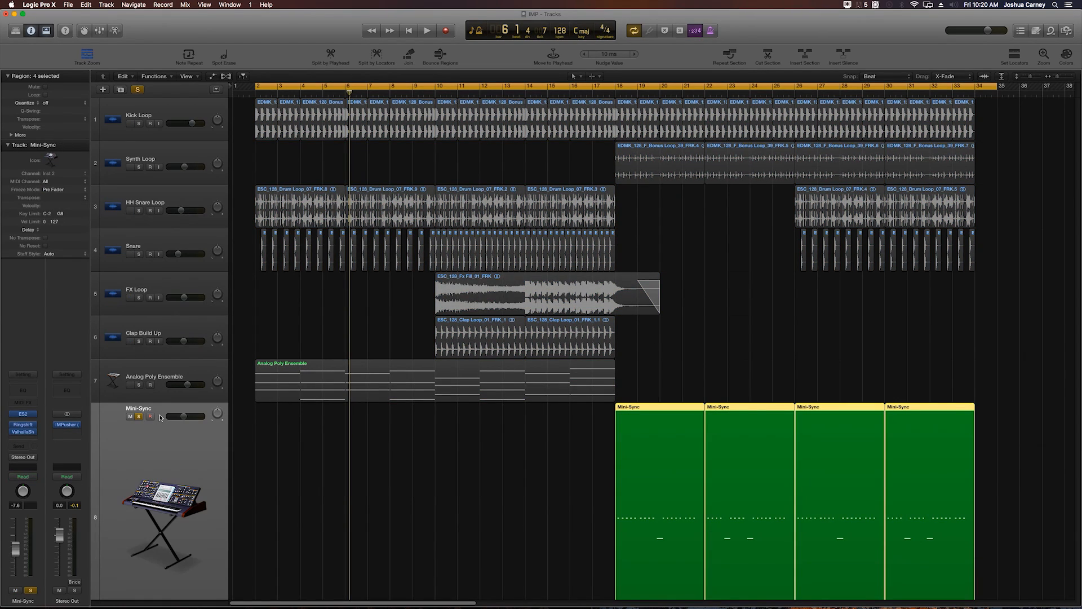
pyautogui.moveTo(257, 87); pyautogui.dragTo(615, 186)
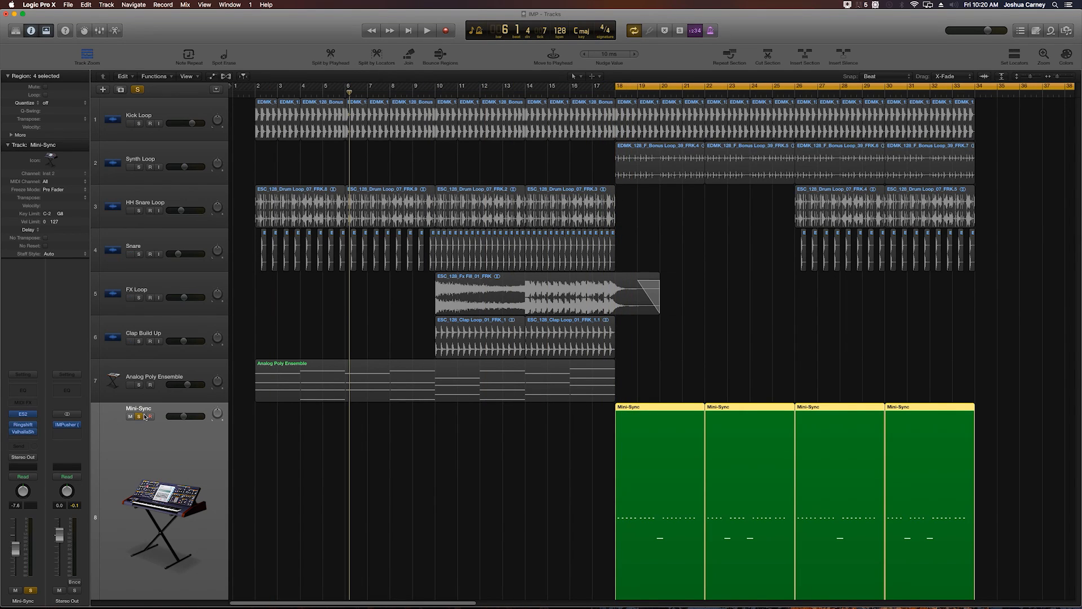
# Unsolo the Mini-Sync track and listen to the full arrangement from bar 18.
pyautogui.click(139, 416)
pyautogui.press('space')
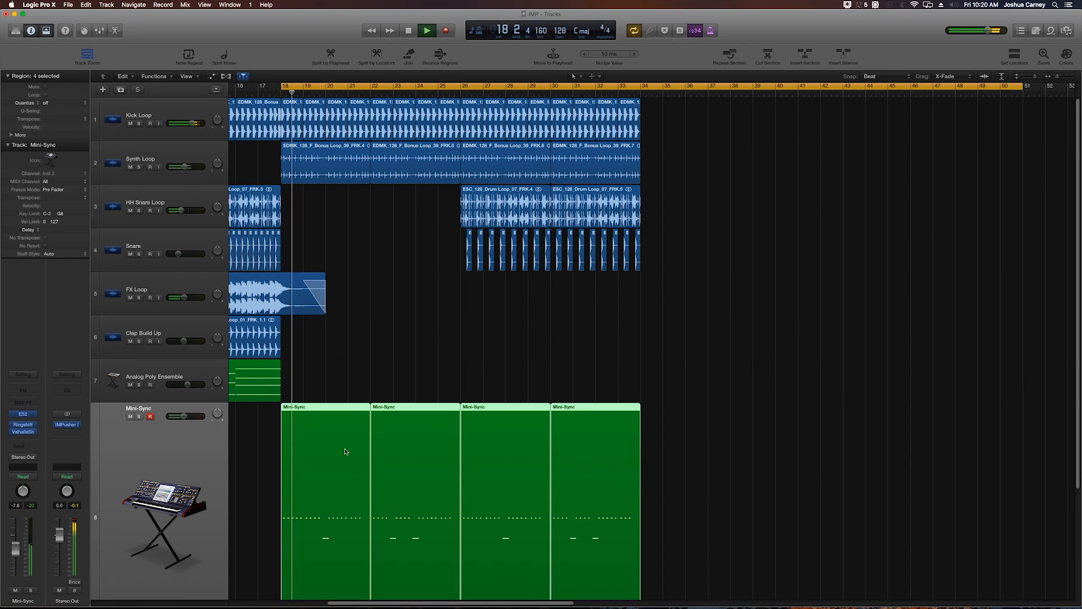
pyautogui.scroll(-5, 354, 451)
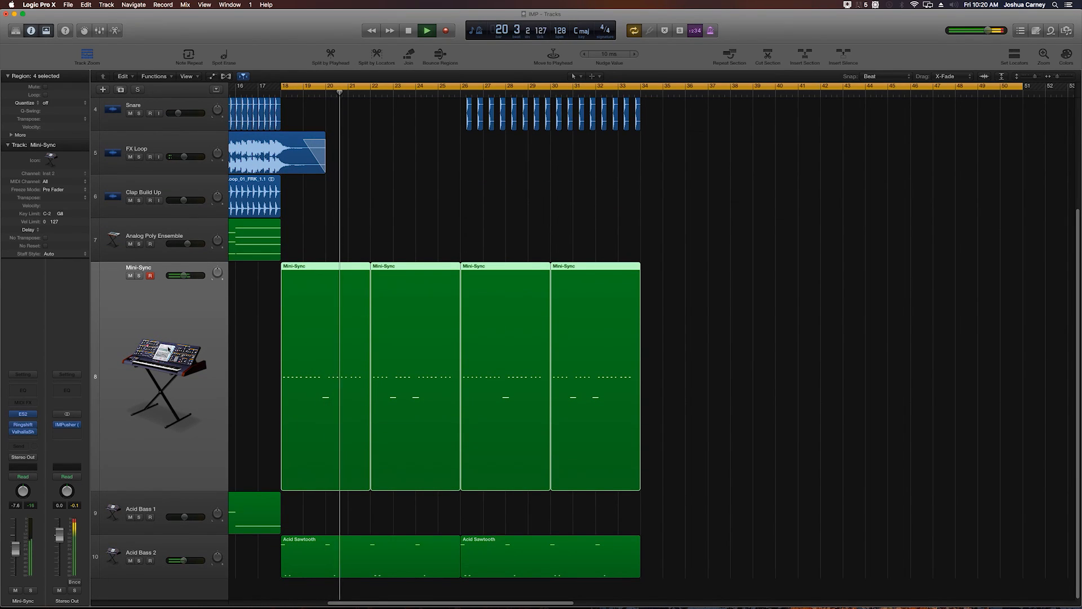
pyautogui.press('super+Right')
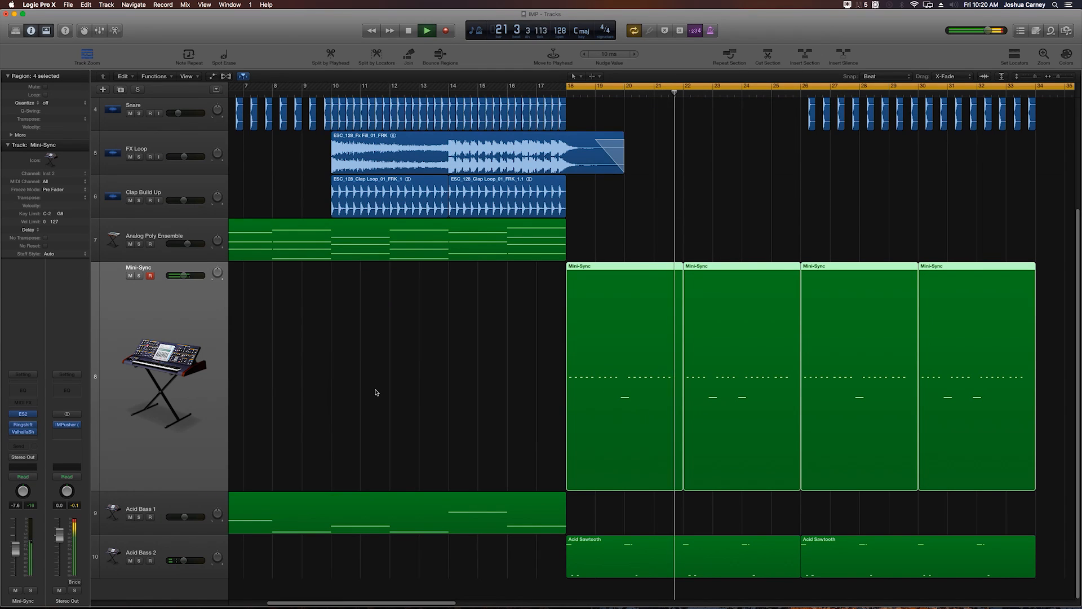
pyautogui.press('space')
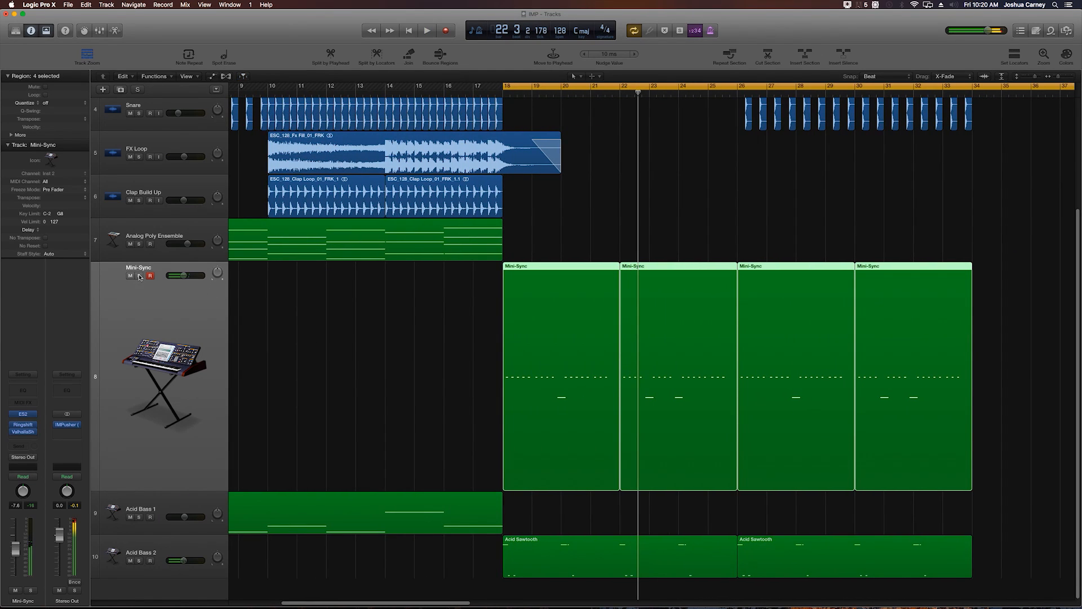
# Solo and play the Mini-Sync track, open its ValhallaShimmer reverb, and compare the sound with the plug-in bypassed and enabled.
pyautogui.click(138, 276)
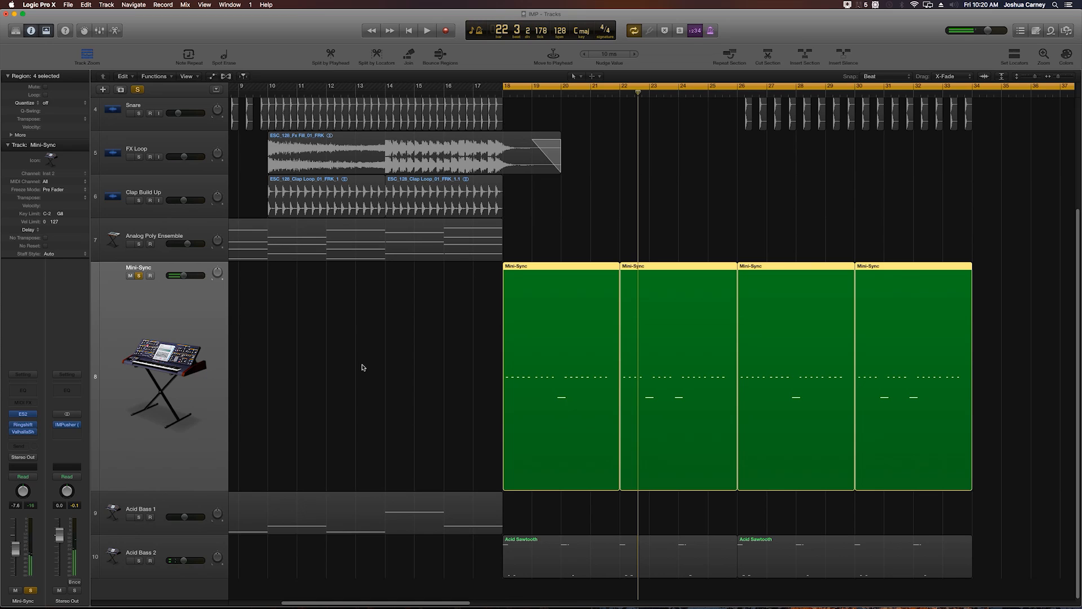
pyautogui.hotkey('shift', 'space')
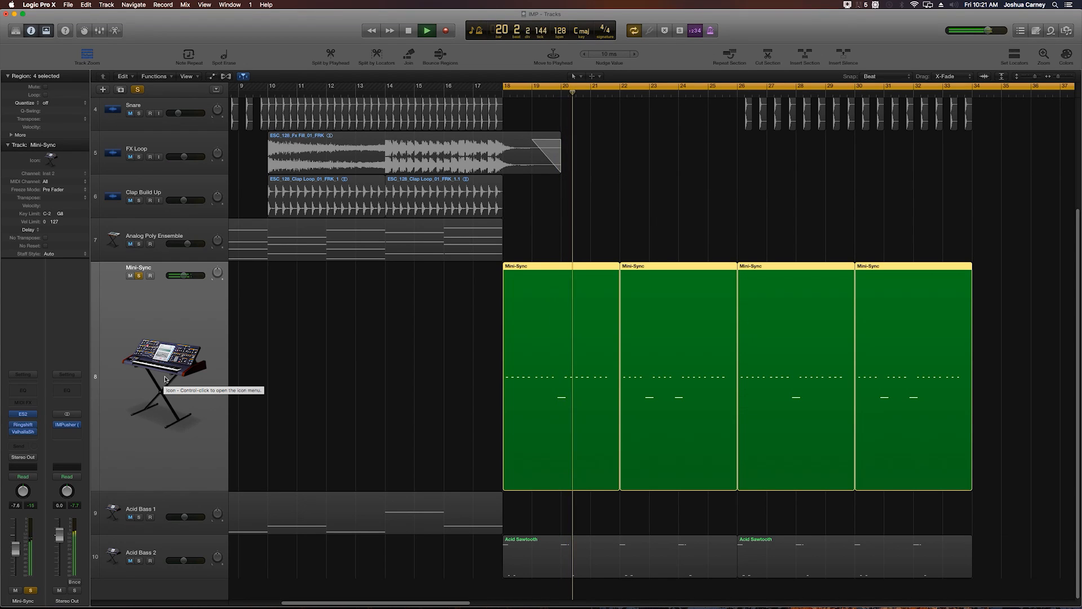
pyautogui.click(23, 431)
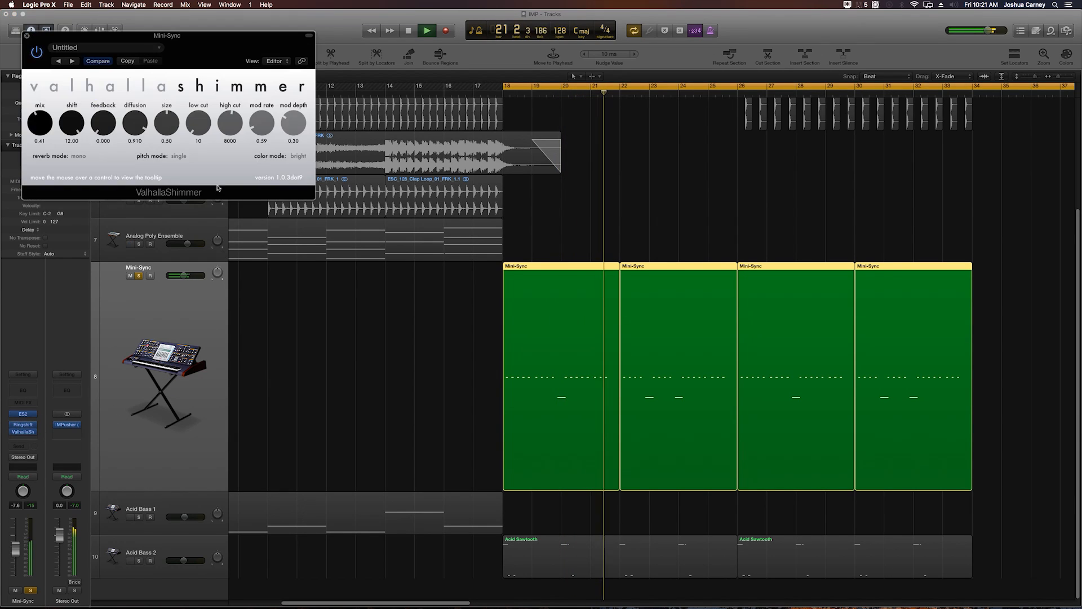
pyautogui.moveTo(219, 48); pyautogui.dragTo(331, 140)
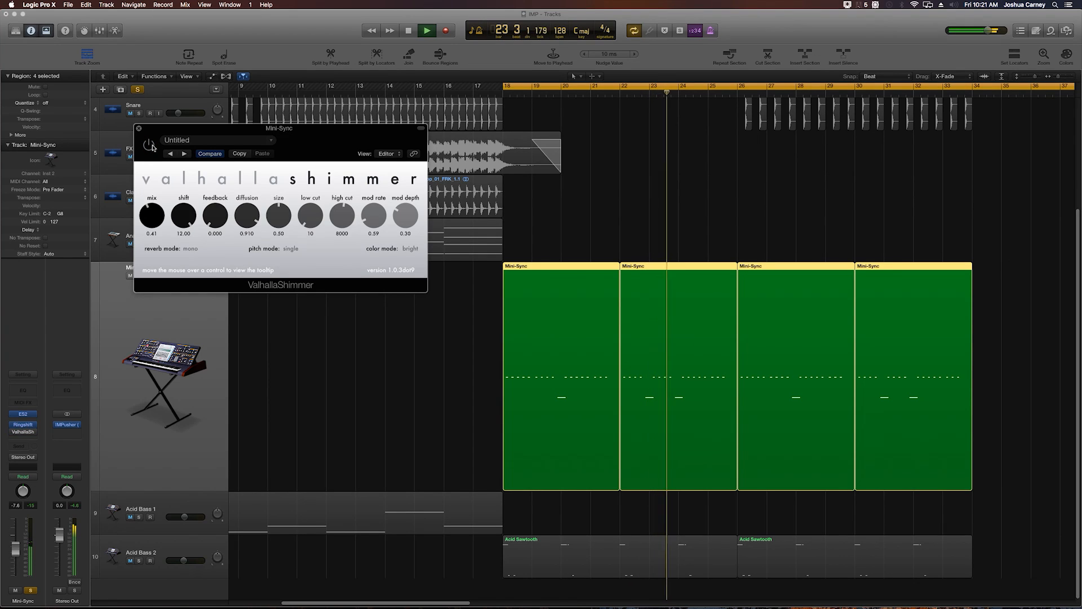
pyautogui.press('space')
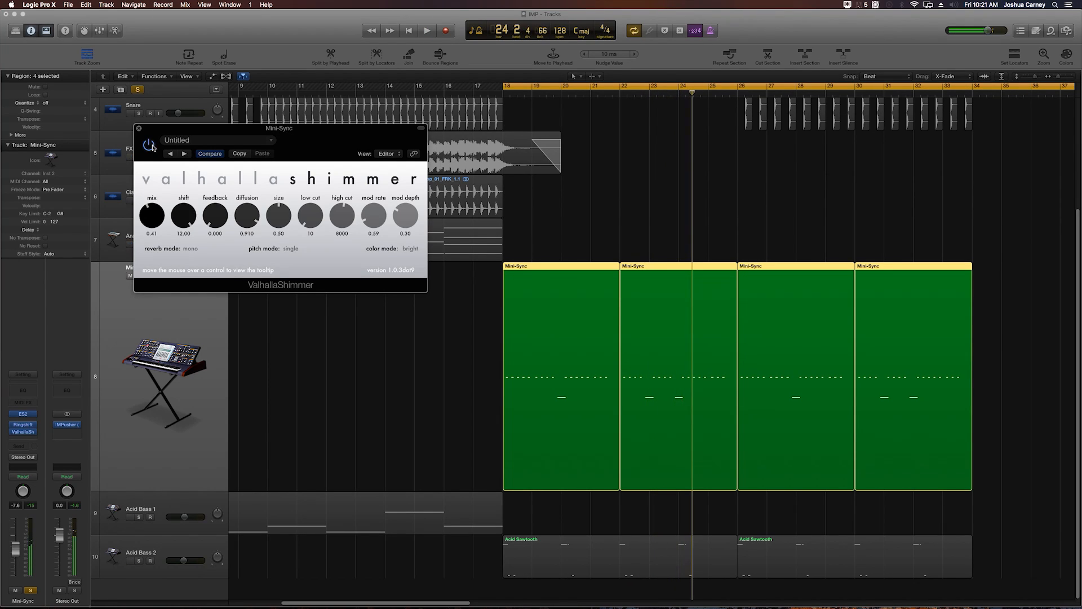
pyautogui.click(150, 145)
# Turn off cycle mode and play from bar 18 while lowering the ValhallaShimmer size to 0.00.
pyautogui.click(507, 86)
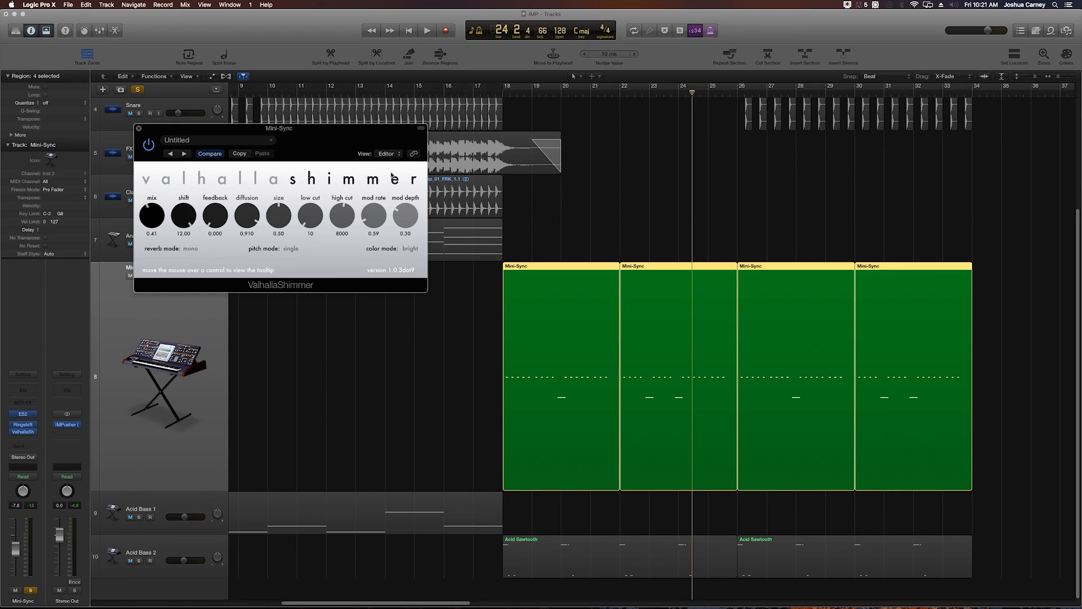
pyautogui.click(505, 92)
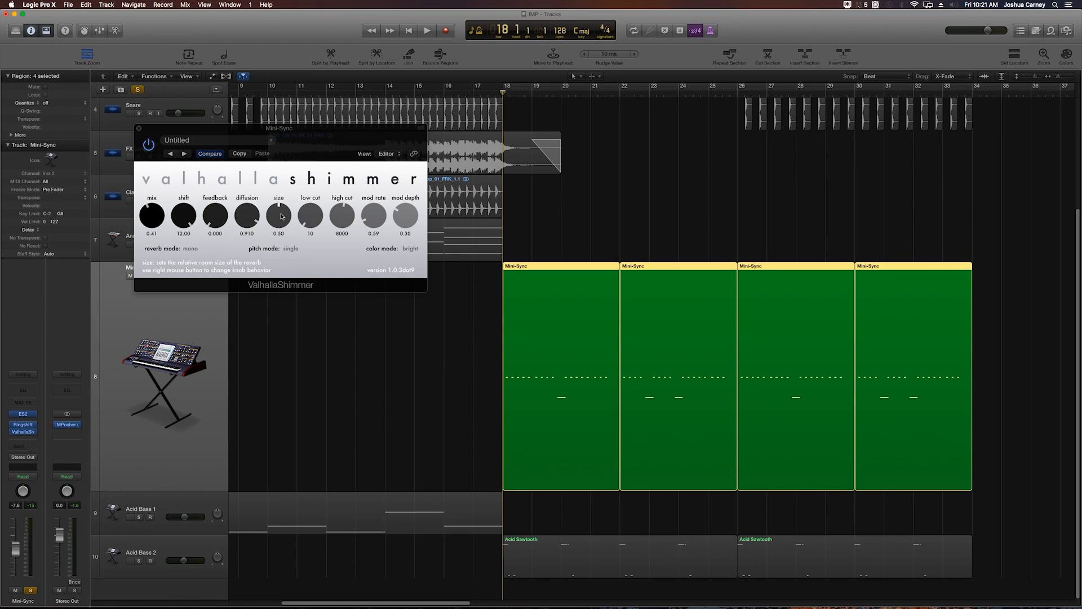
pyautogui.press('space')
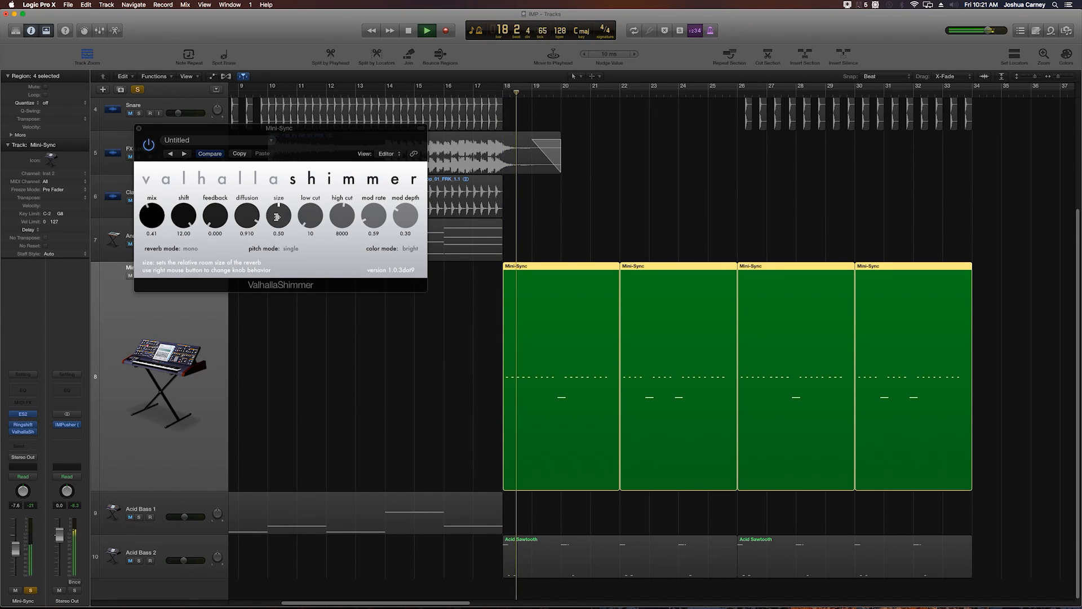
pyautogui.moveTo(277, 230); pyautogui.dragTo(283, 273)
pyautogui.press('space')
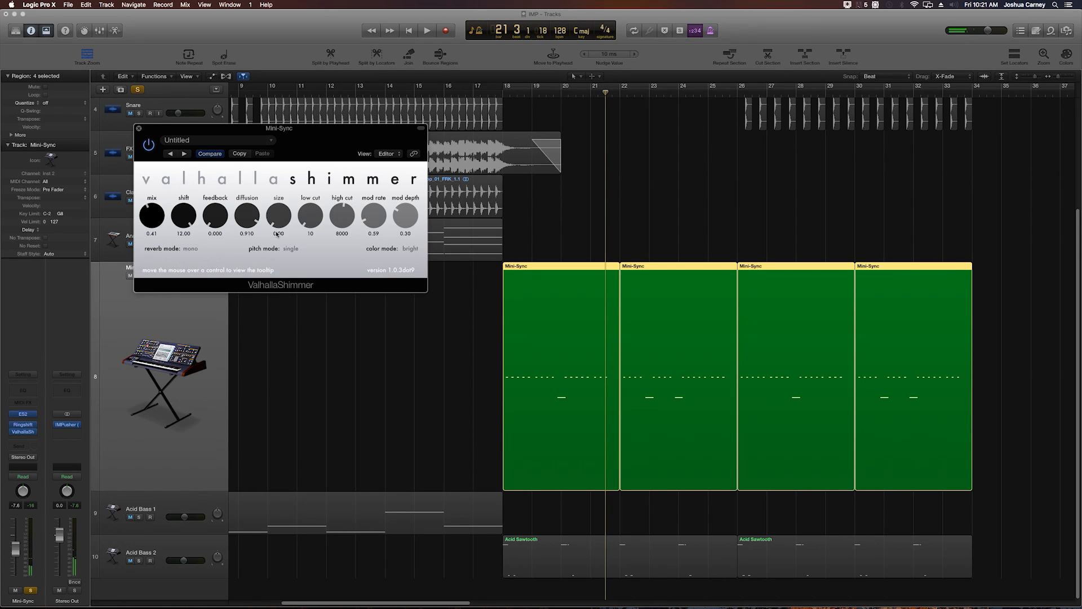
# Set the ValhallaShimmer size to 0.50 and close the plug-in window.
pyautogui.doubleClick(277, 233)
pyautogui.write('0.5')
pyautogui.press('Return')
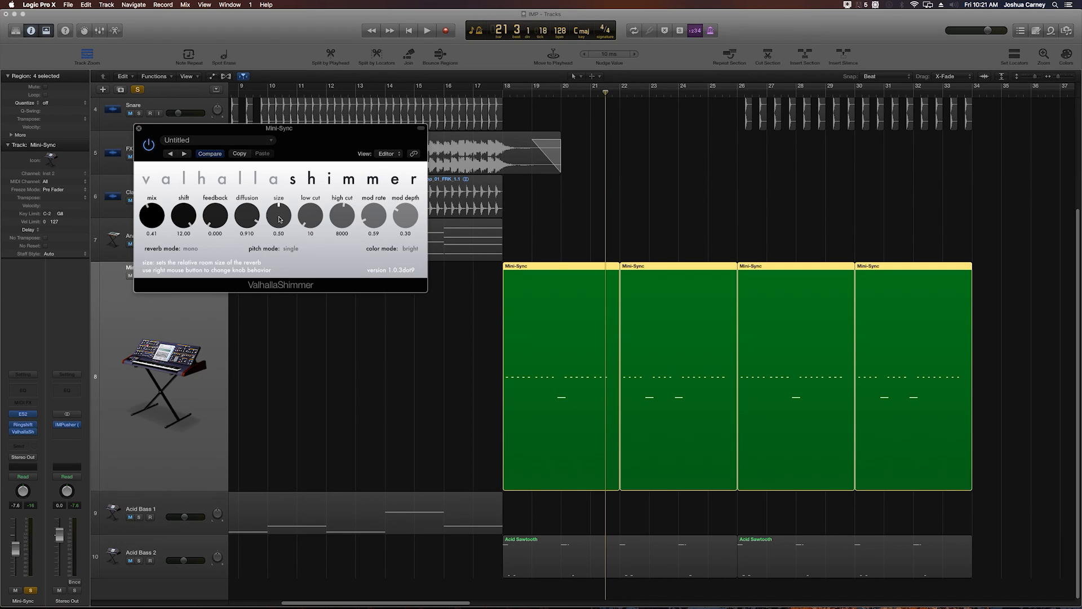
pyautogui.click(139, 129)
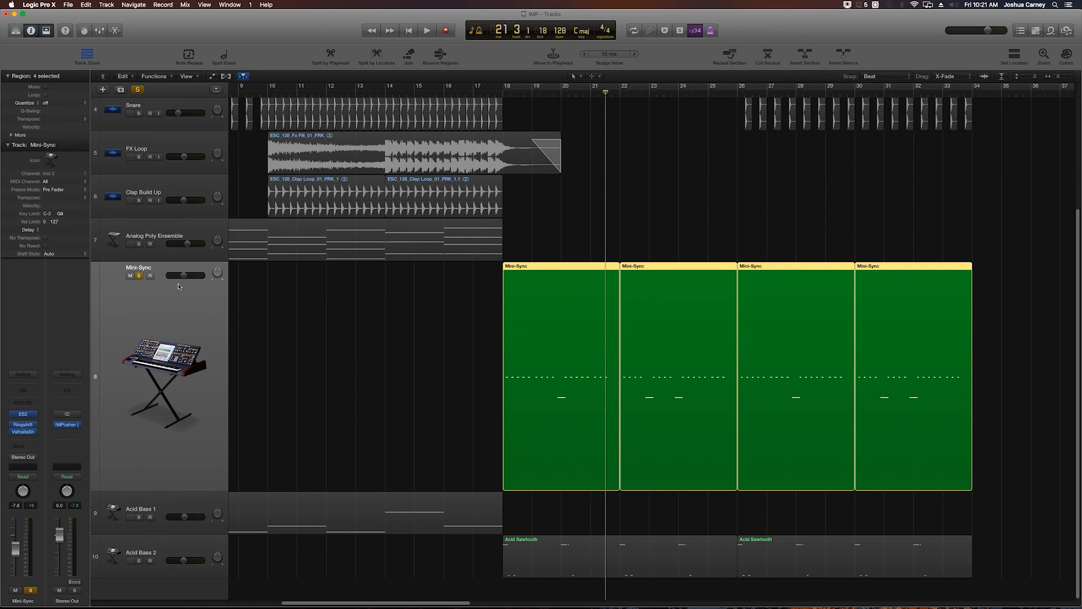
# Show automation, switch the Mini-Sync track to region automation, and choose the ValhallaShimmer size parameter.
pyautogui.press('a')
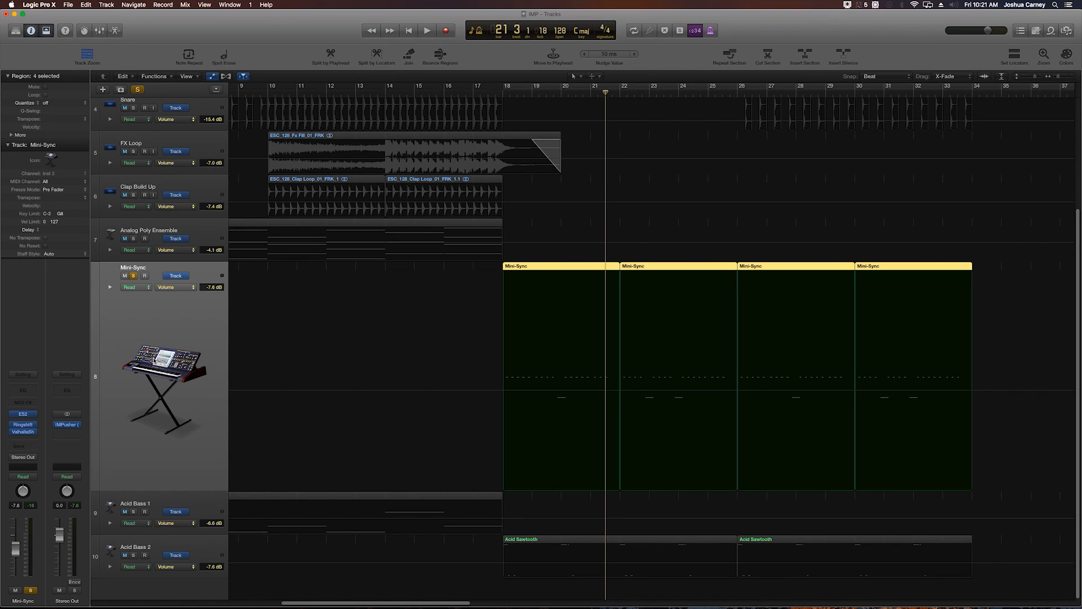
pyautogui.click(178, 276)
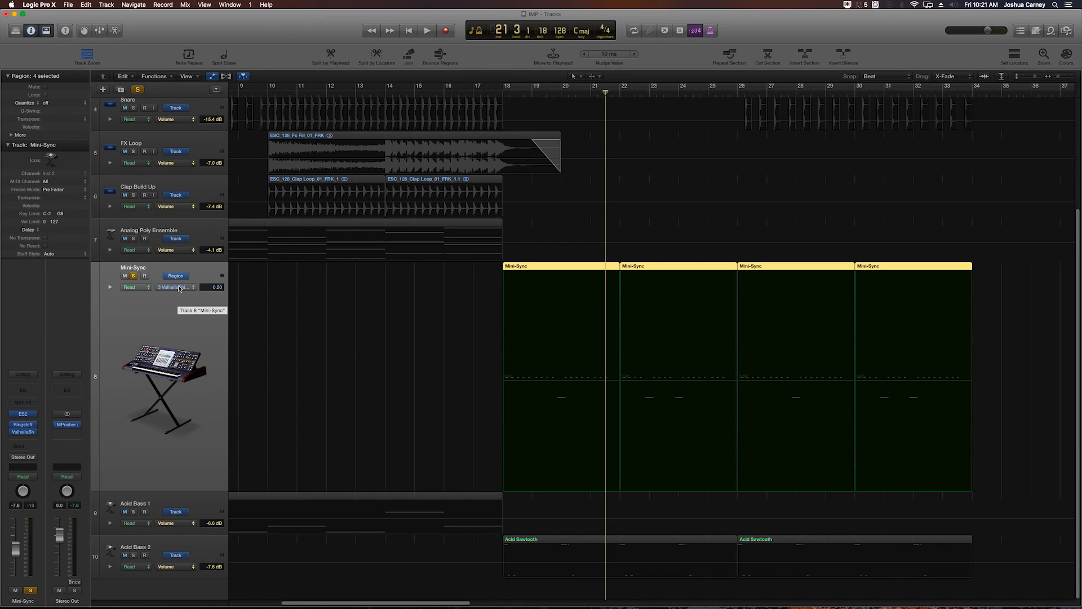
pyautogui.click(176, 288)
pyautogui.moveTo(191, 332)
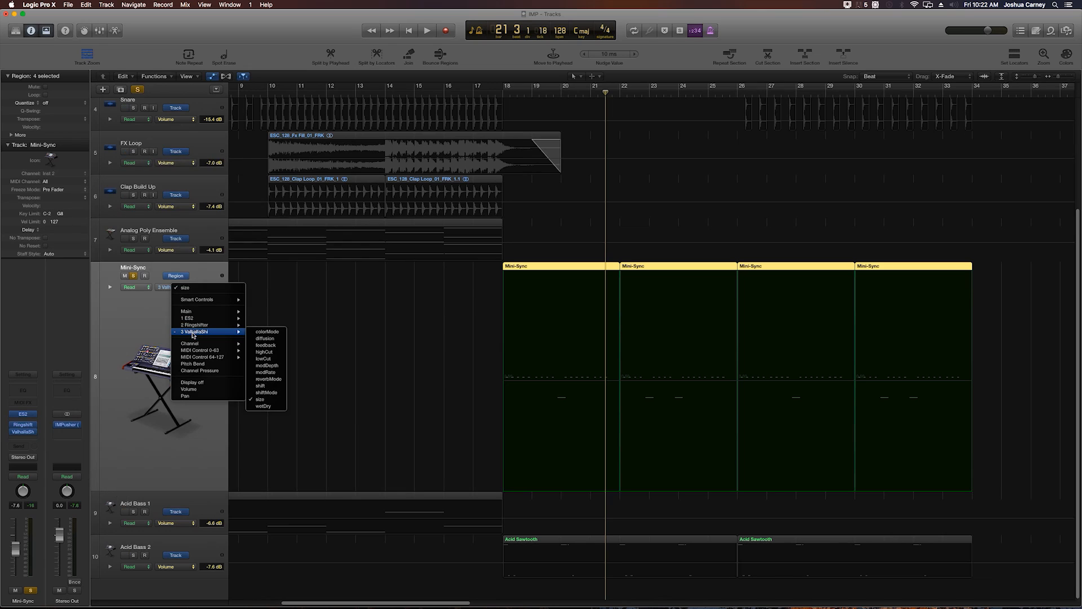
pyautogui.click(265, 401)
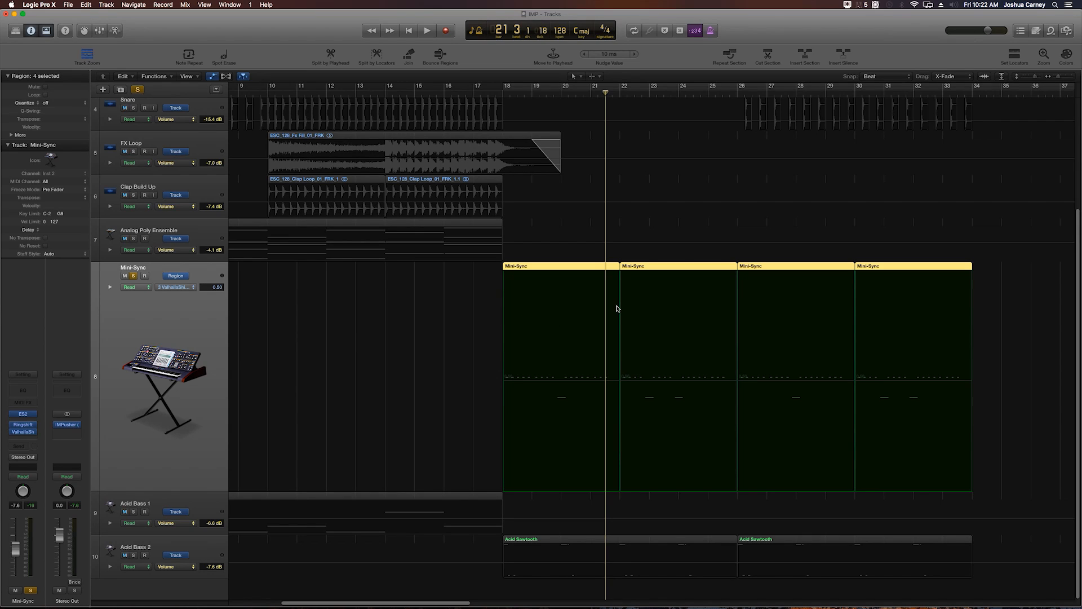
# Place the playhead at bar 21 and enable Snap Automation for the beat grid.
pyautogui.press('super+Right')
pyautogui.press('super+Right')
pyautogui.press('super+Right')
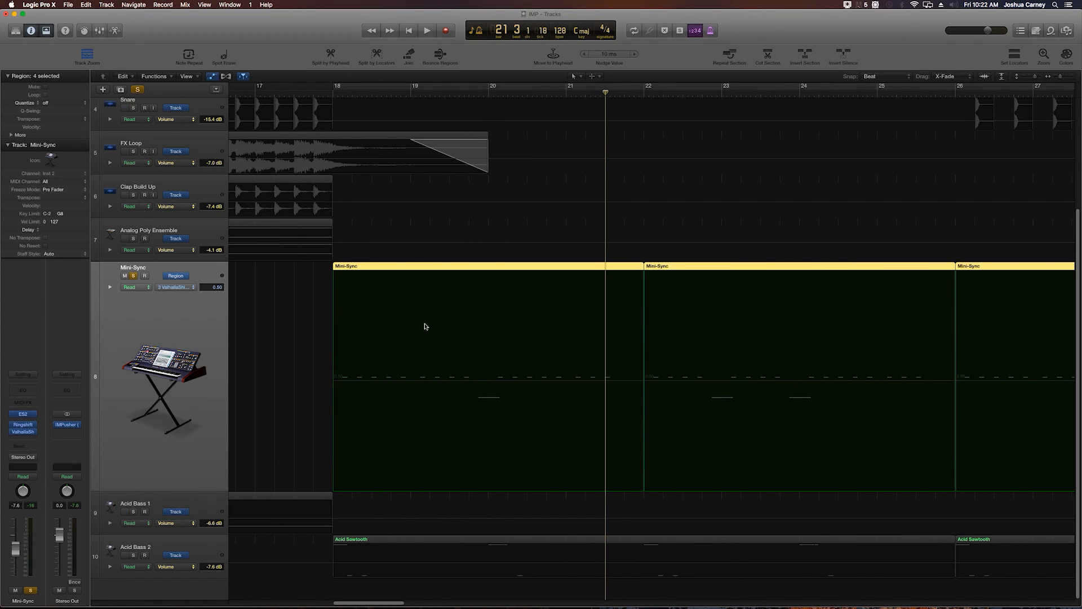
pyautogui.moveTo(574, 92); pyautogui.dragTo(565, 92)
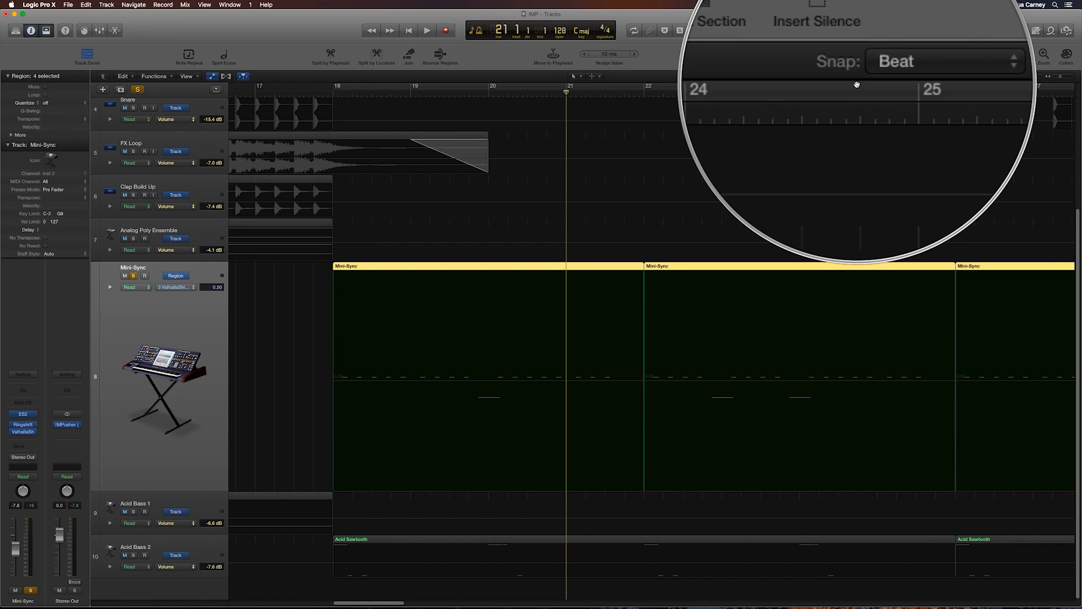
pyautogui.click(878, 77)
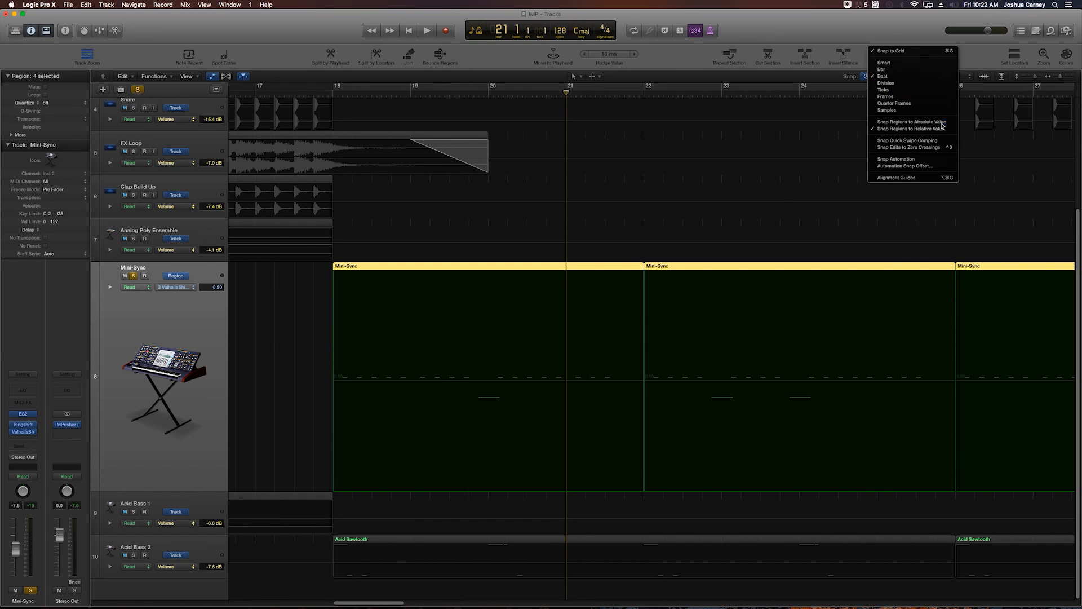
pyautogui.click(894, 162)
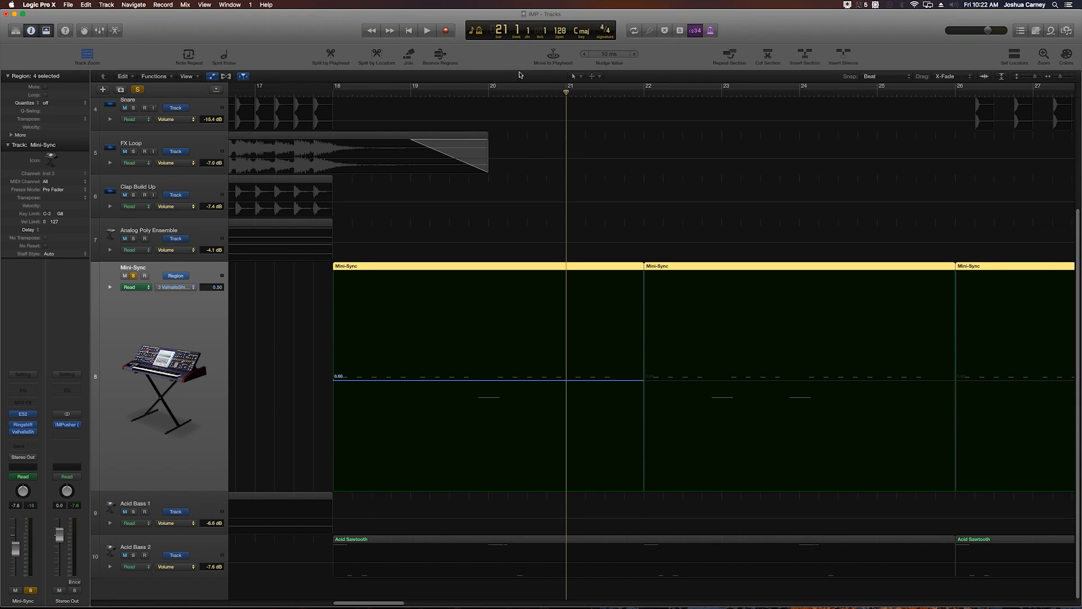
# In the first Mini-Sync region, add a 0.50 automation point at bar 20 beat 3 and ramp down to 0.00 at the region's end.
pyautogui.moveTo(533, 88); pyautogui.dragTo(528, 92)
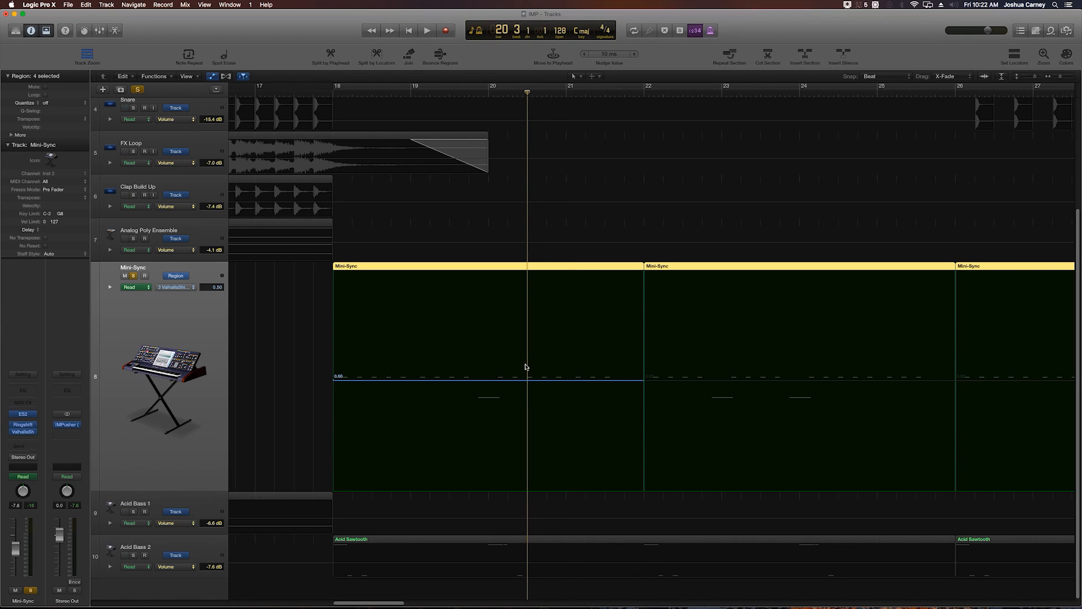
pyautogui.click(527, 381)
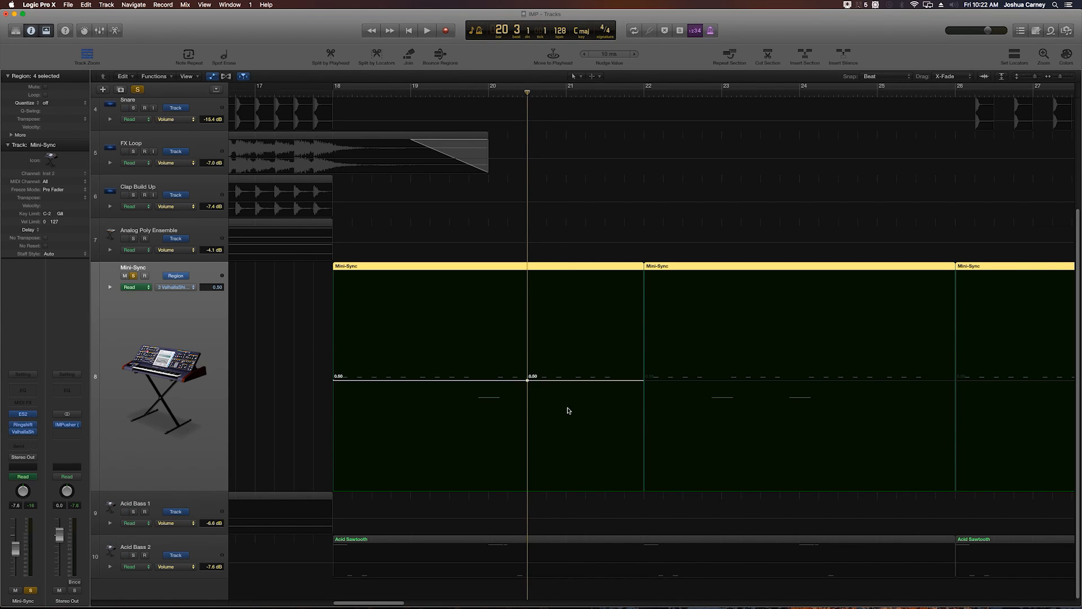
pyautogui.click(884, 78)
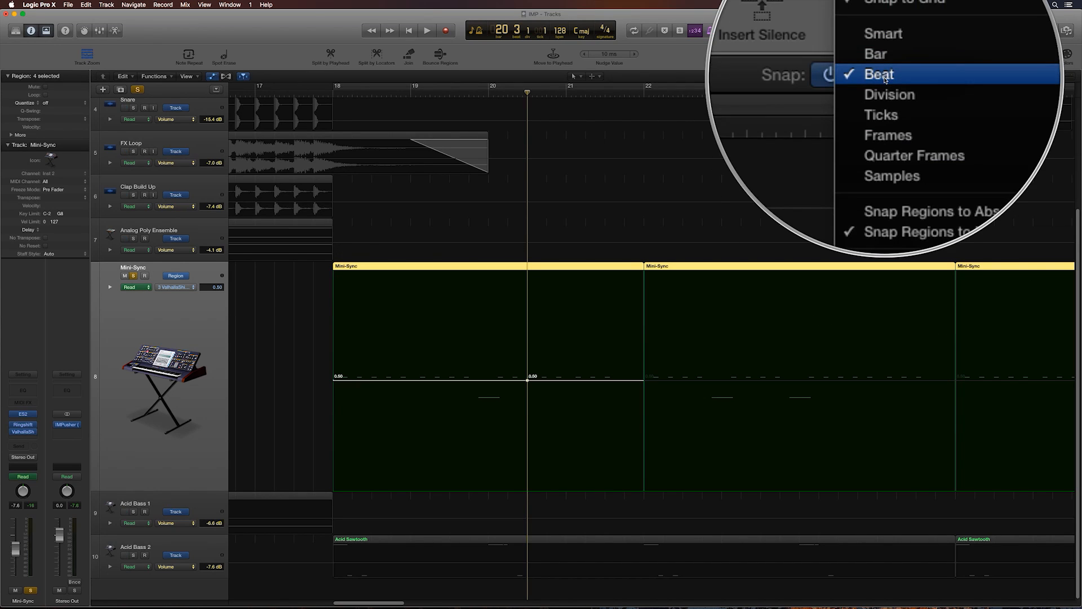
pyautogui.click(884, 78)
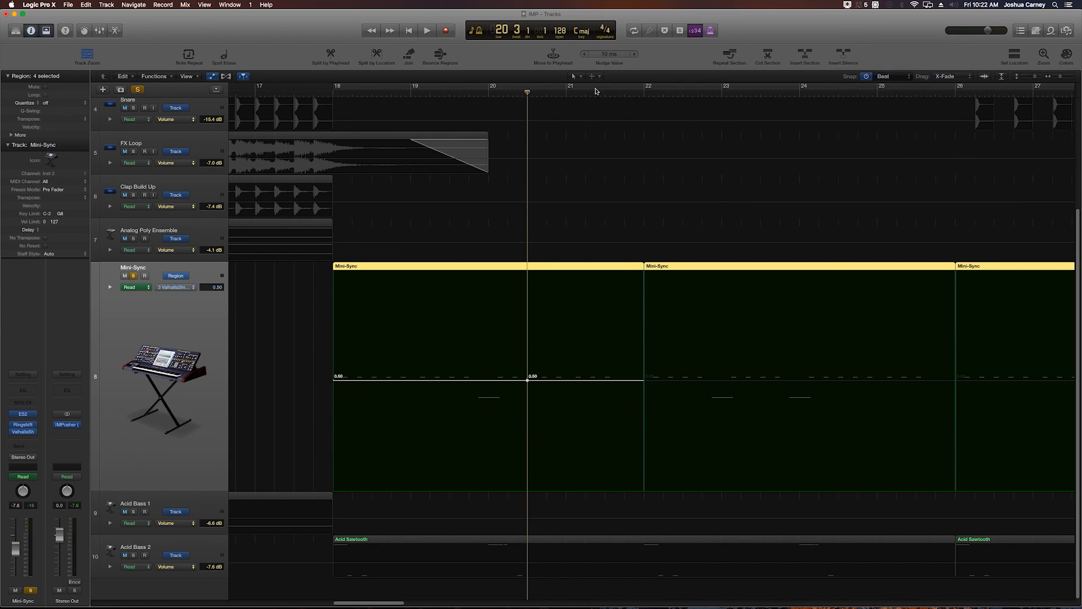
pyautogui.click(644, 382)
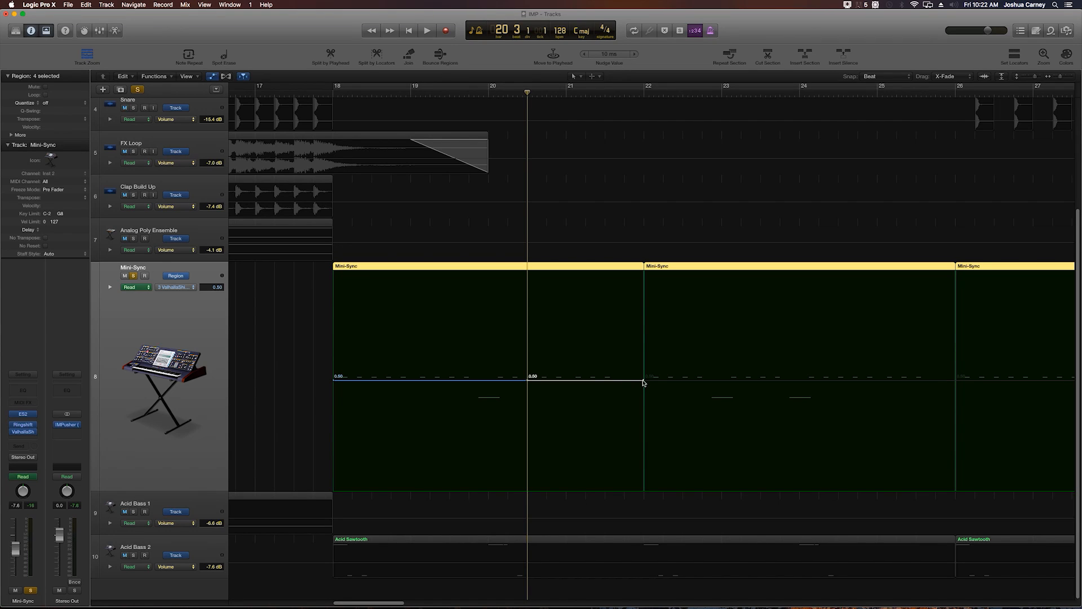
pyautogui.moveTo(644, 381); pyautogui.dragTo(643, 488)
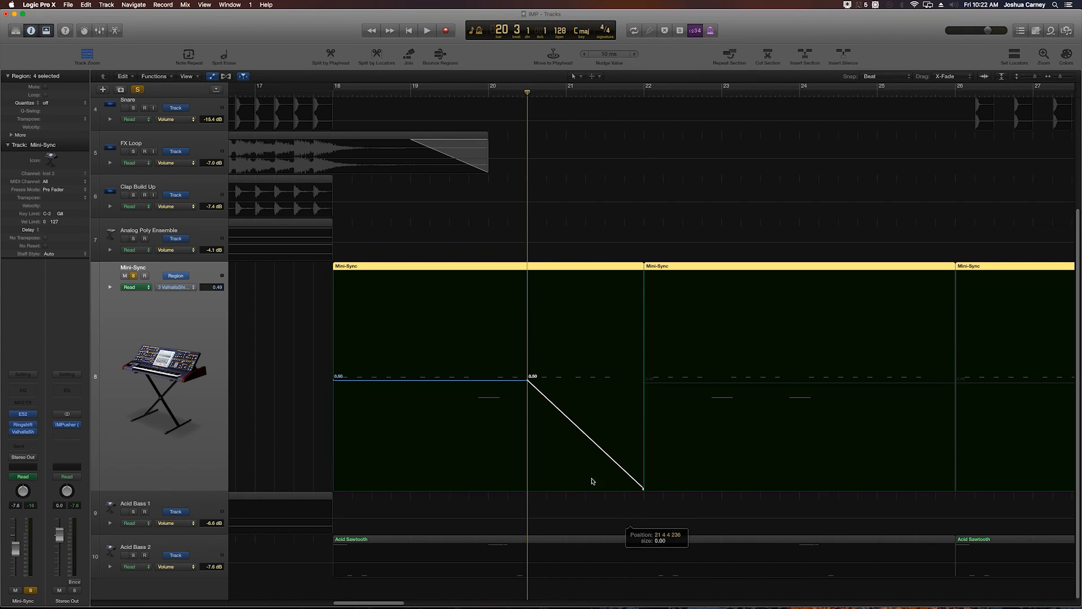
# Play the first Mini-Sync region from bar 17 beat 4 with the ValhallaShimmer window open to check the size automation.
pyautogui.click(314, 91)
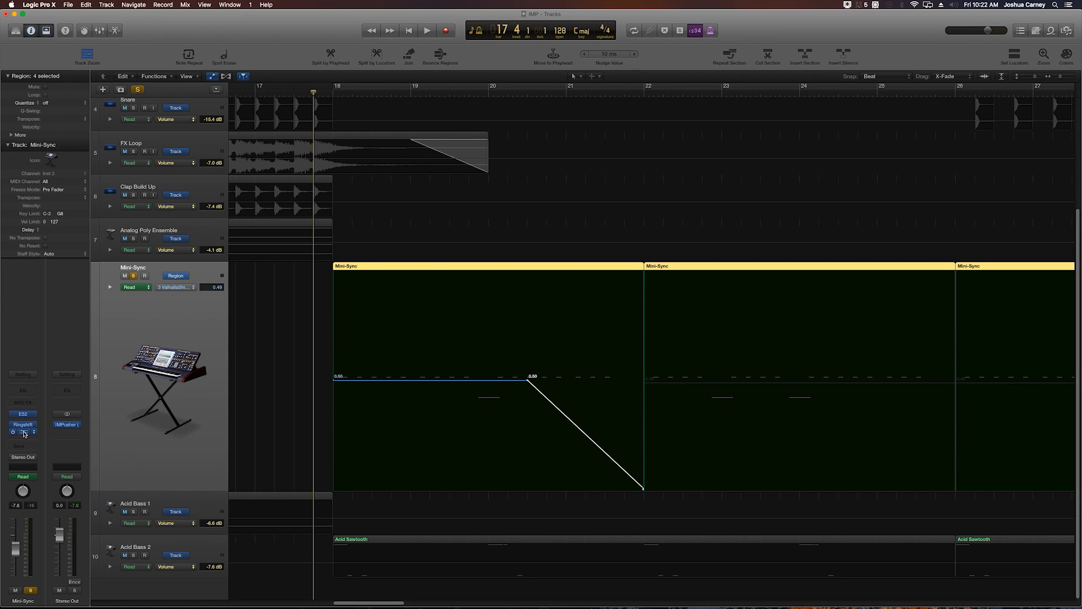
pyautogui.click(23, 431)
pyautogui.moveTo(209, 131); pyautogui.dragTo(181, 68)
pyautogui.press('space')
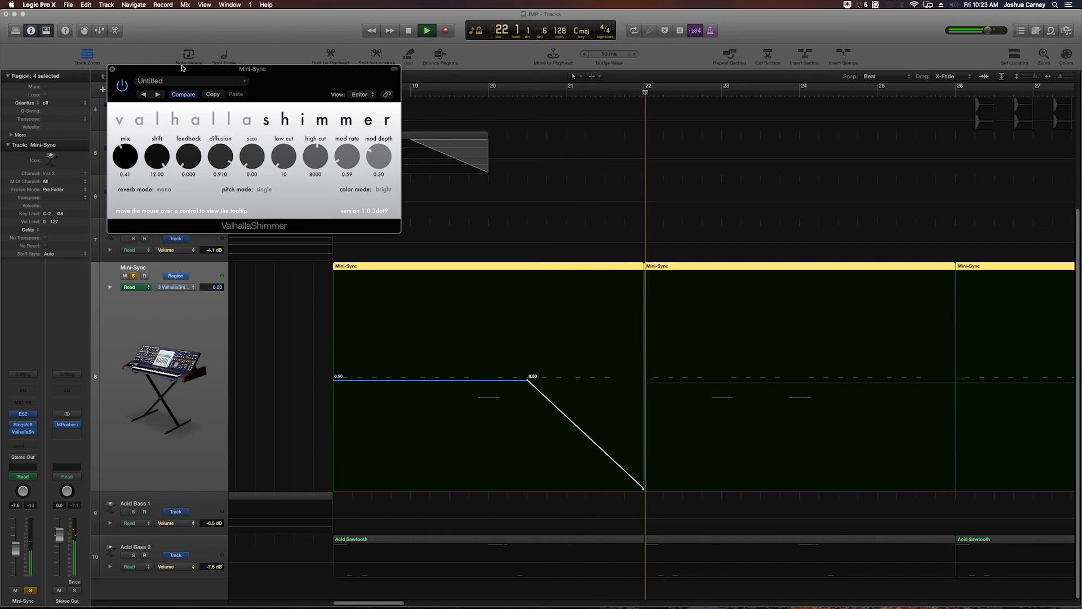
pyautogui.press('space')
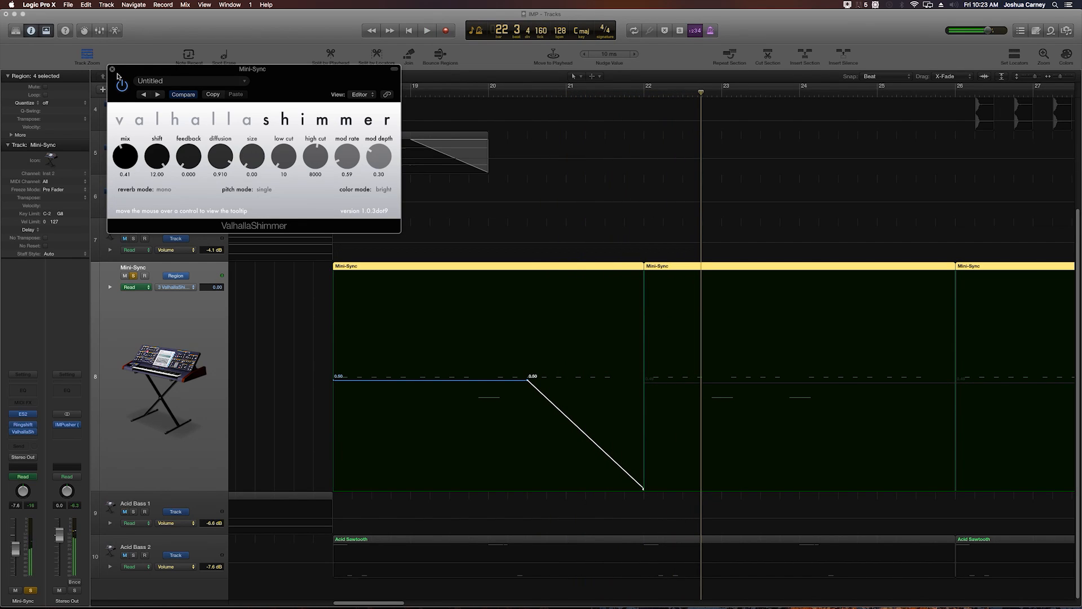
pyautogui.click(113, 69)
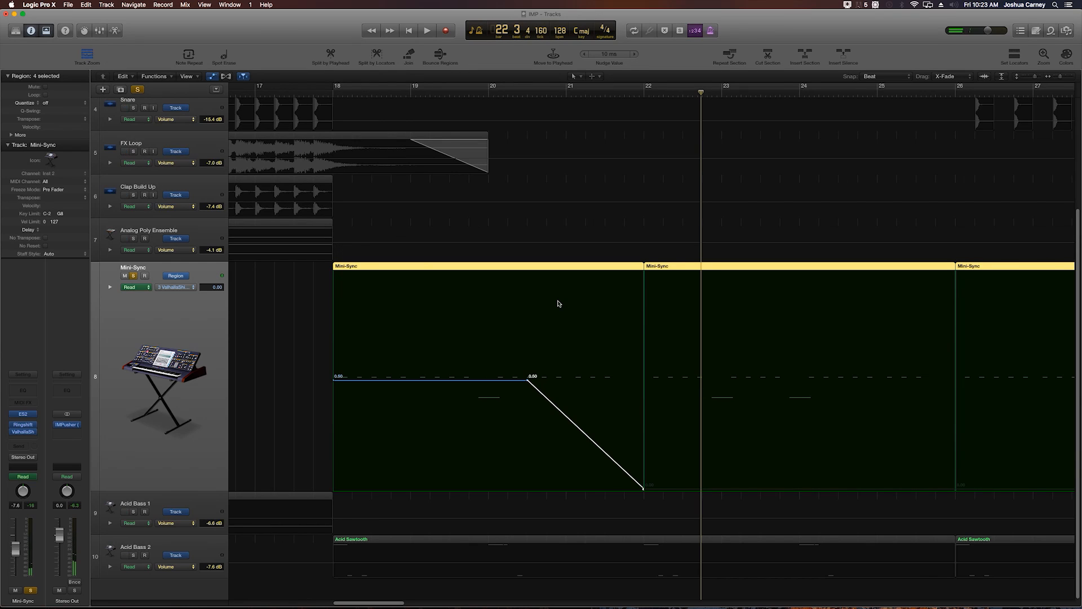
# Set the second Mini-Sync region's automation to 0.50, add a point at bar 24 beat 3, and ramp down to the minimum at the region's end.
pyautogui.hscroll(2, 558, 303)
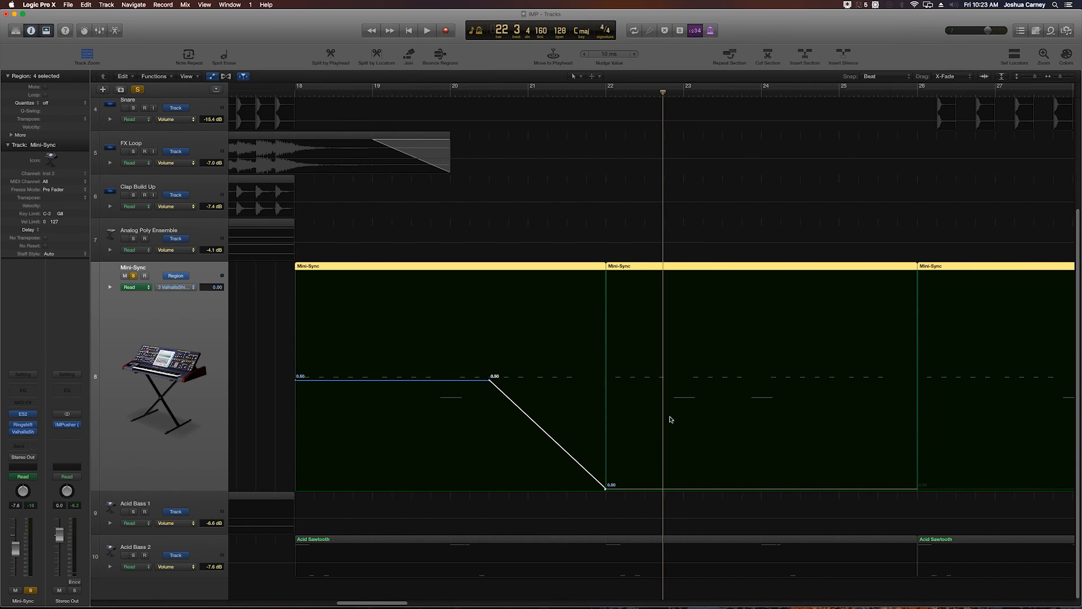
pyautogui.moveTo(637, 491); pyautogui.dragTo(631, 380)
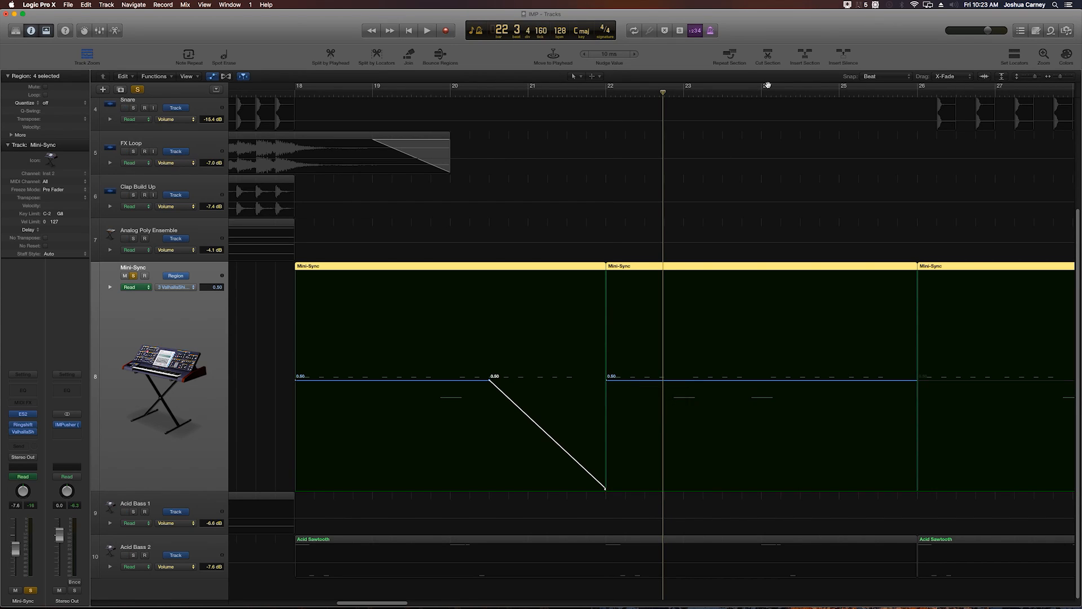
pyautogui.click(803, 90)
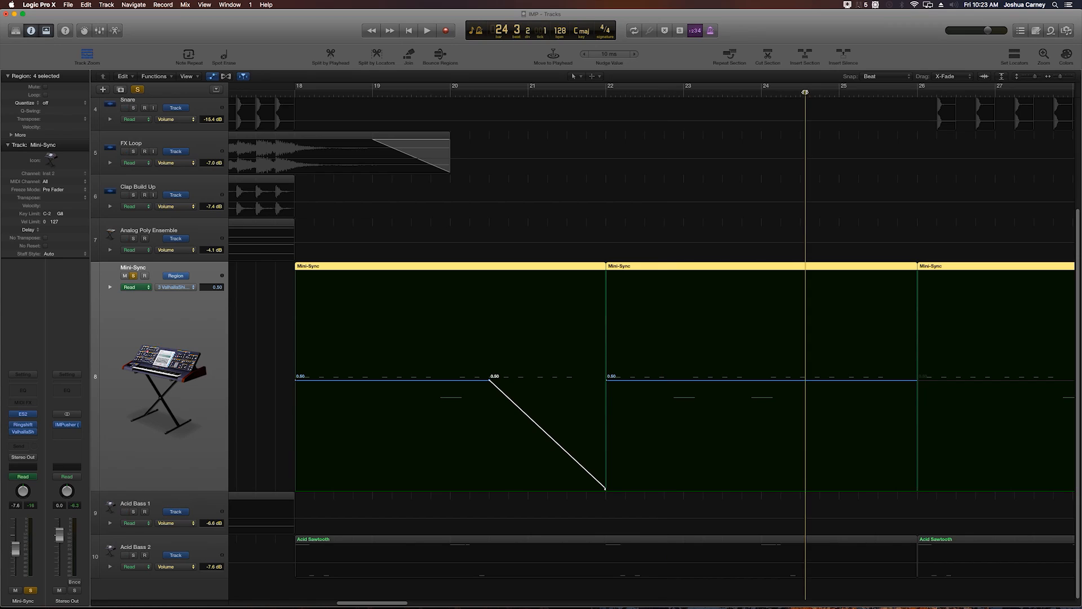
pyautogui.click(801, 381)
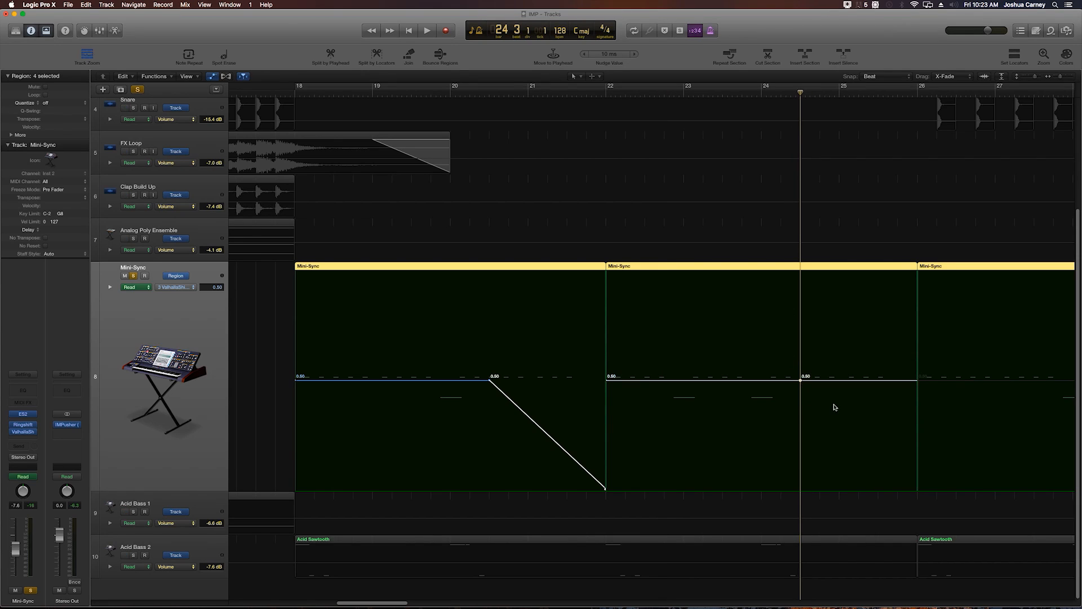
pyautogui.click(915, 382)
pyautogui.moveTo(915, 381); pyautogui.dragTo(902, 518)
# Replace the last two Mini-Sync regions with repeats of the two automated ones and show automation again.
pyautogui.press('super+Left')
pyautogui.press('super+Left')
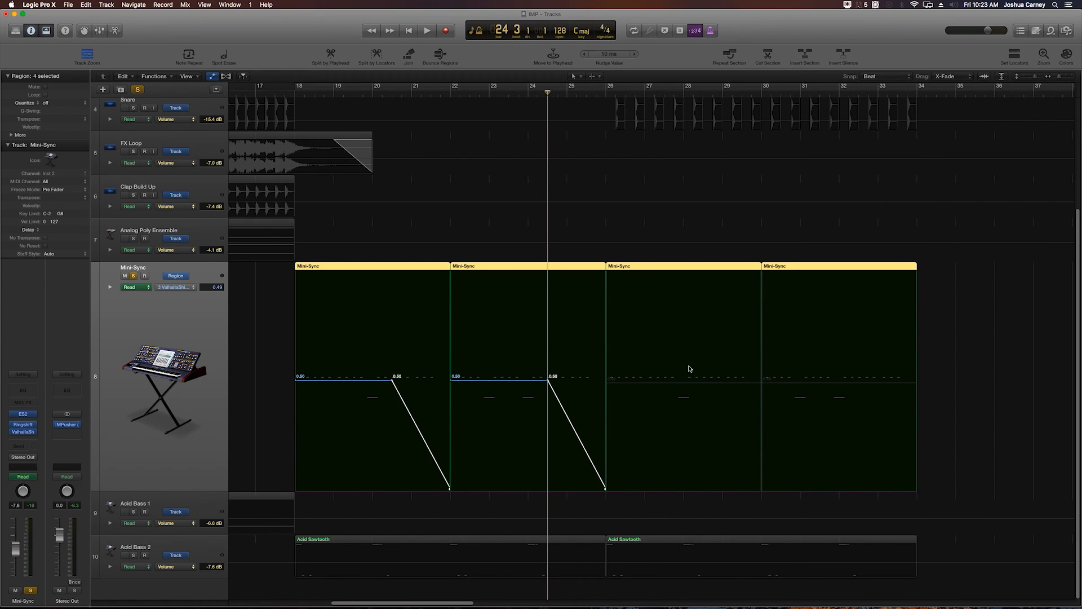
pyautogui.press('a')
pyautogui.moveTo(983, 347); pyautogui.dragTo(383, 383)
pyautogui.press('Delete')
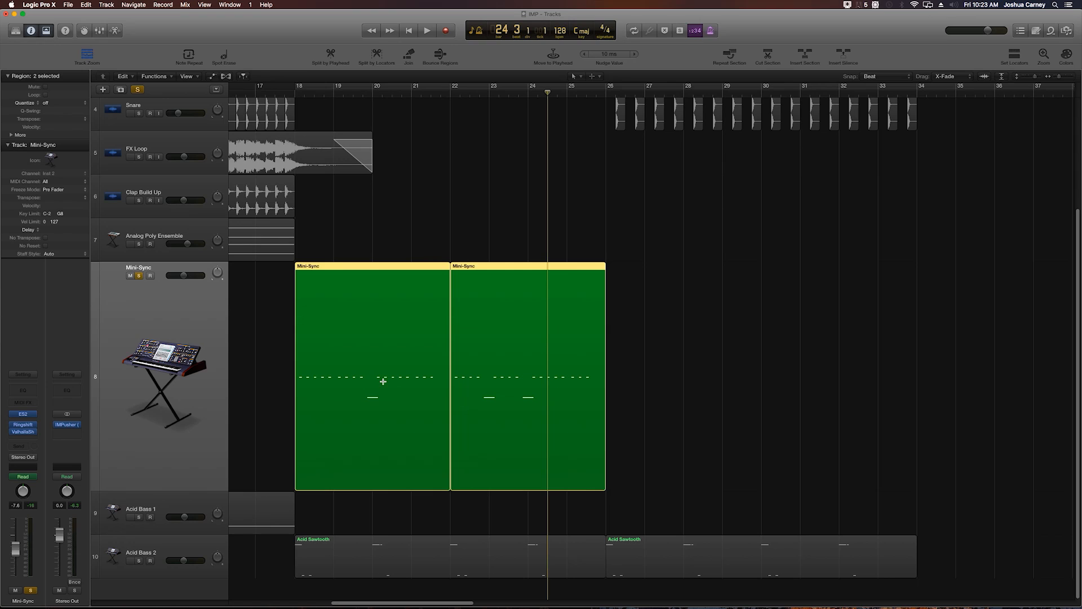
pyautogui.press('super+r')
pyautogui.press('a')
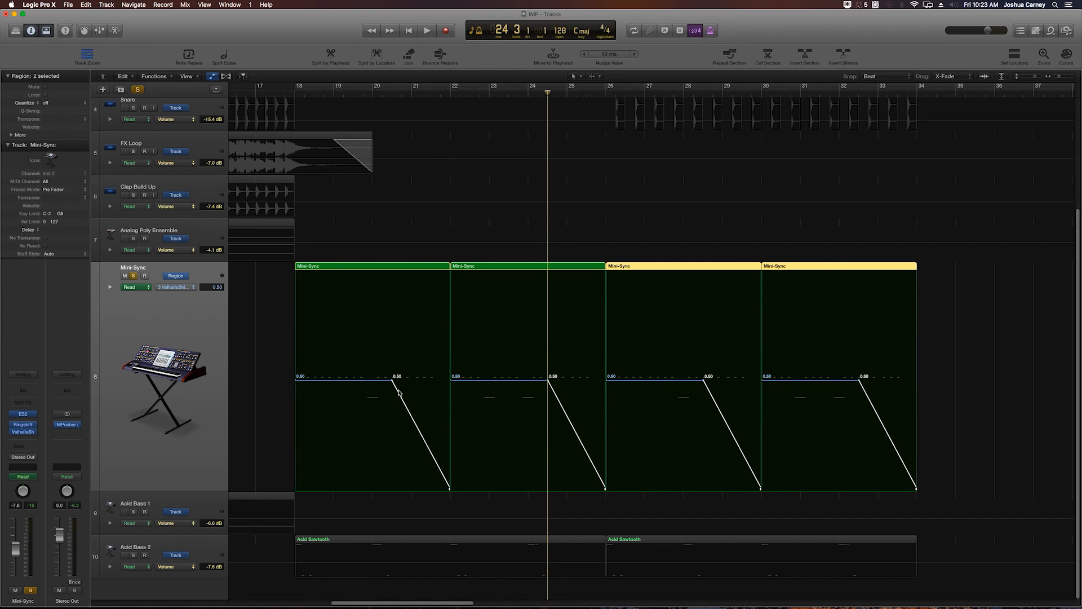
# Play the soloed Mini-Sync regions from bar 17 beat 4 to hear the copied automation.
pyautogui.click(288, 94)
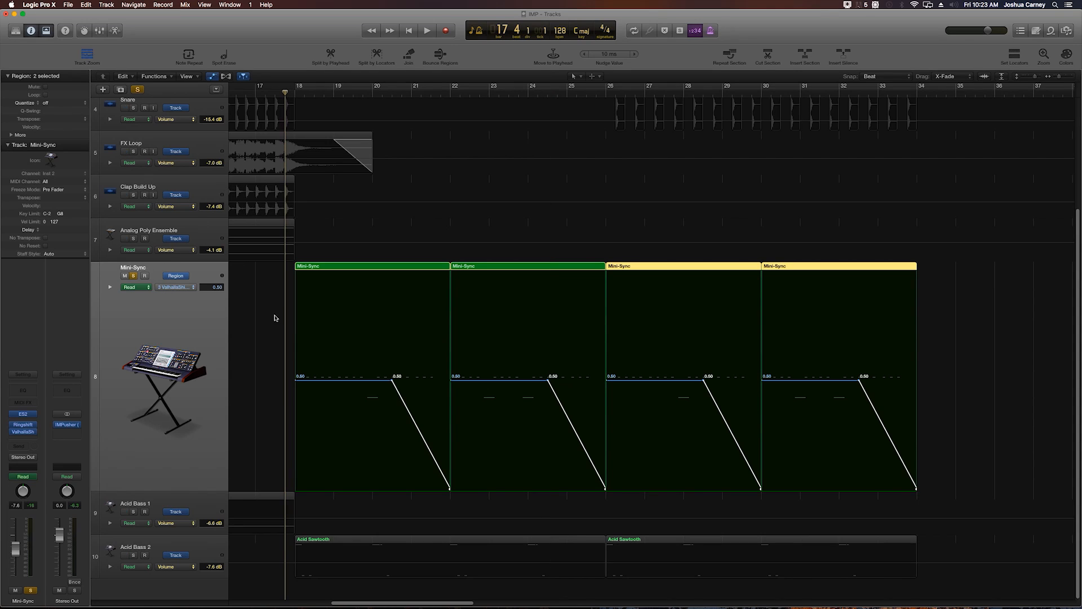
pyautogui.press('space')
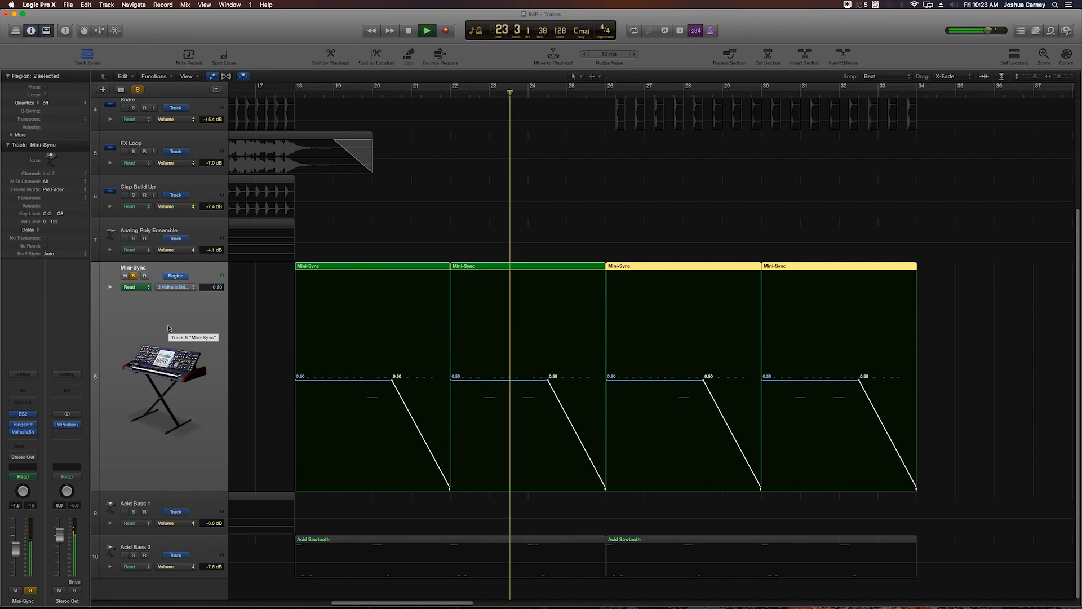
pyautogui.press('space')
# Turn off solo on Mini-Sync, hide automation, and play the full mix from just before bar 18.
pyautogui.press('s')
pyautogui.click(277, 94)
pyautogui.press('a')
pyautogui.click(981, 318)
pyautogui.press('space')
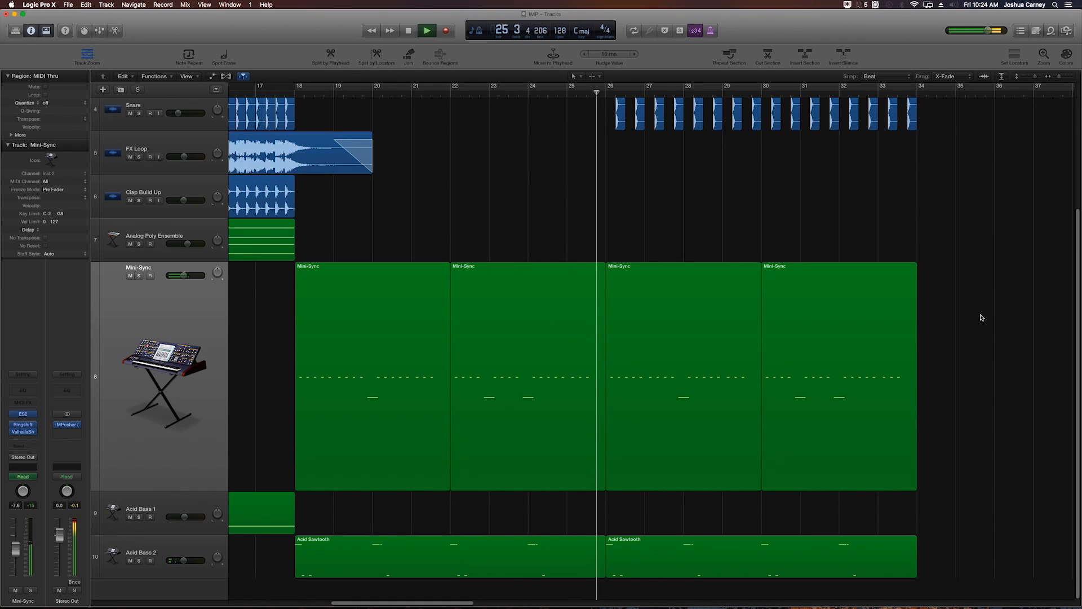
pyautogui.press('space')
# Enlarge the Analog Poly Ensemble track, solo it, and play it from just before bar 2.
pyautogui.hscroll(-10, 495, 276)
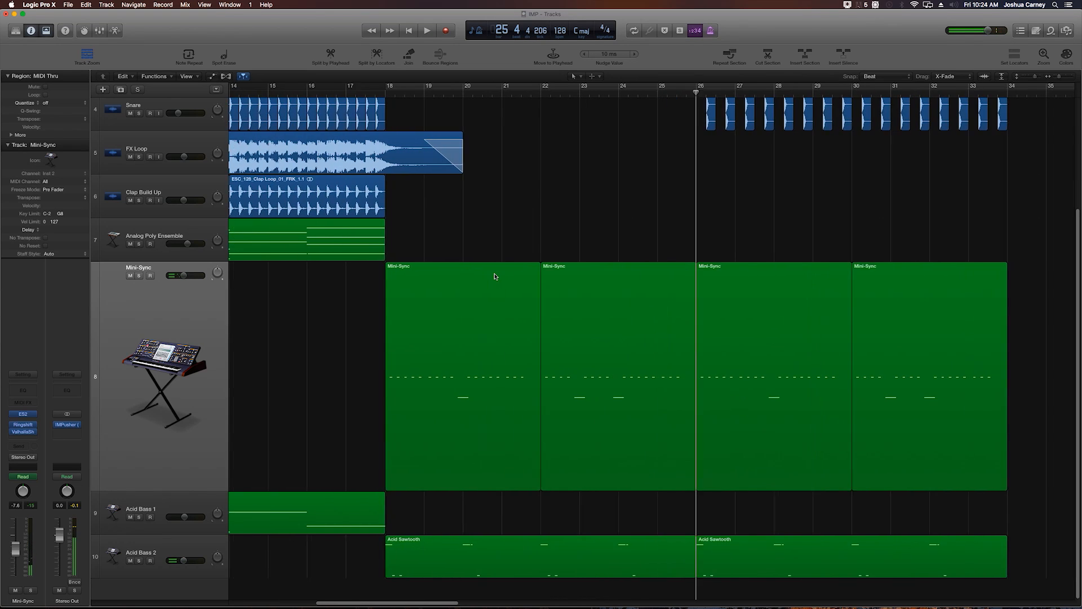
pyautogui.hscroll(-3, 495, 276)
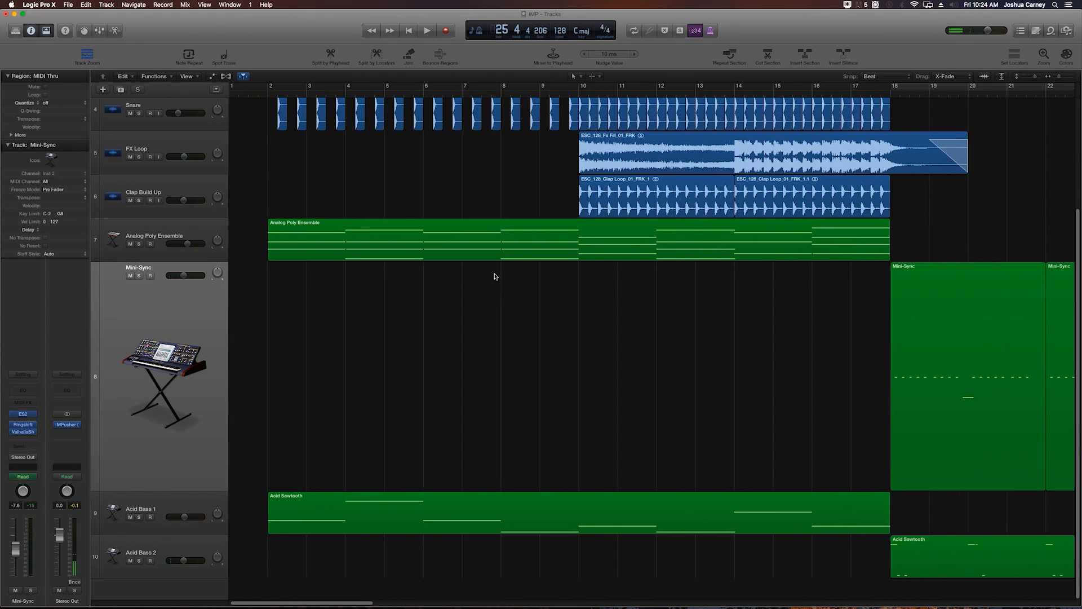
pyautogui.moveTo(99, 261); pyautogui.dragTo(99, 389)
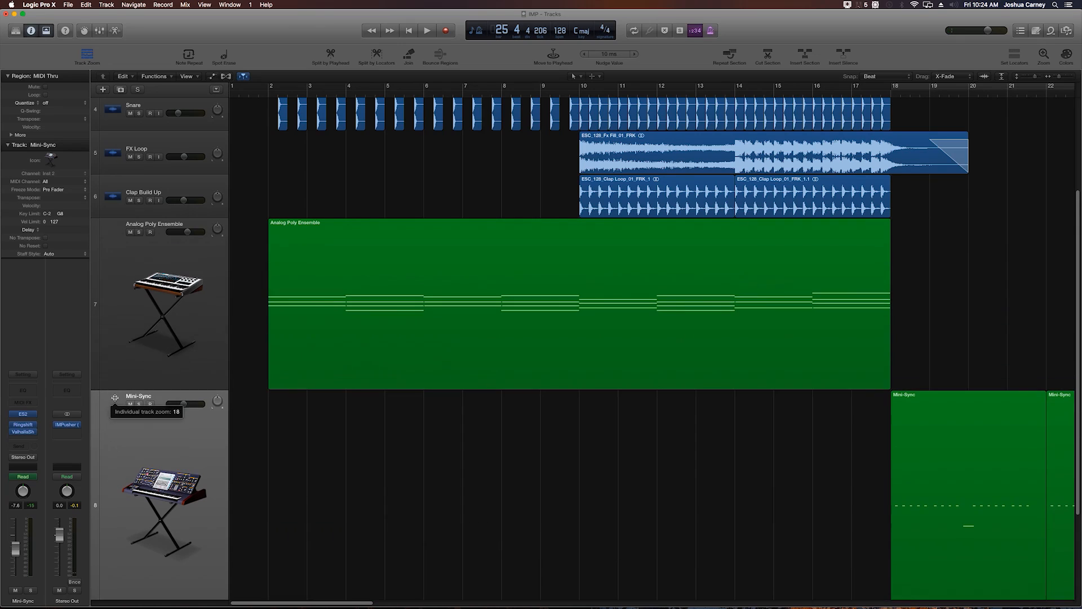
pyautogui.click(262, 94)
pyautogui.click(139, 232)
pyautogui.press('space')
pyautogui.click(134, 246)
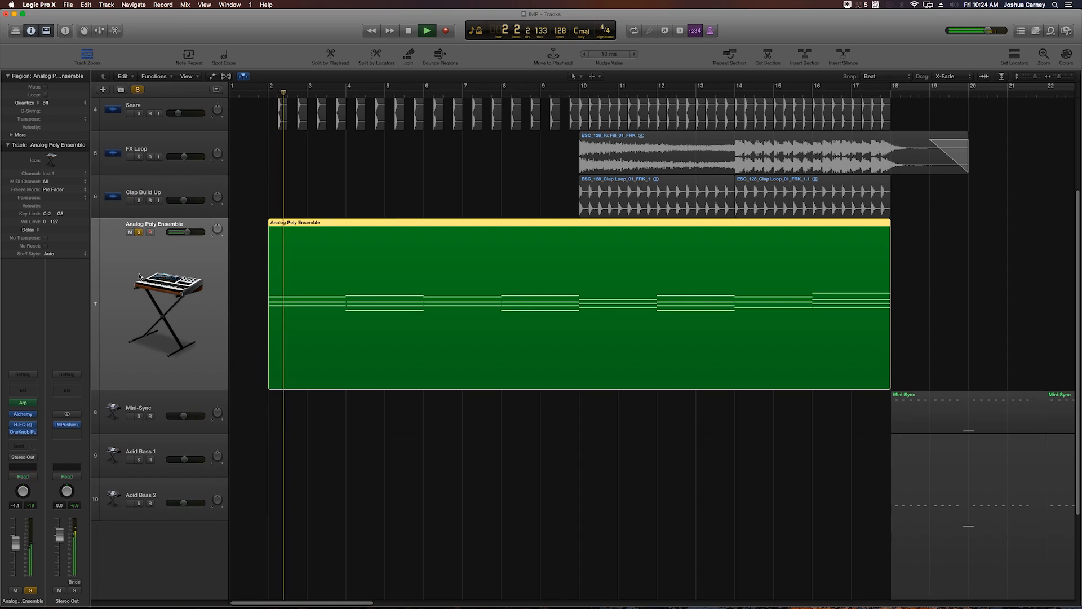
# Examine the H-EQ curve on the Analog Poly Ensemble track during playback, stop, and close the plug-in window.
pyautogui.click(22, 425)
pyautogui.moveTo(208, 32); pyautogui.dragTo(580, 404)
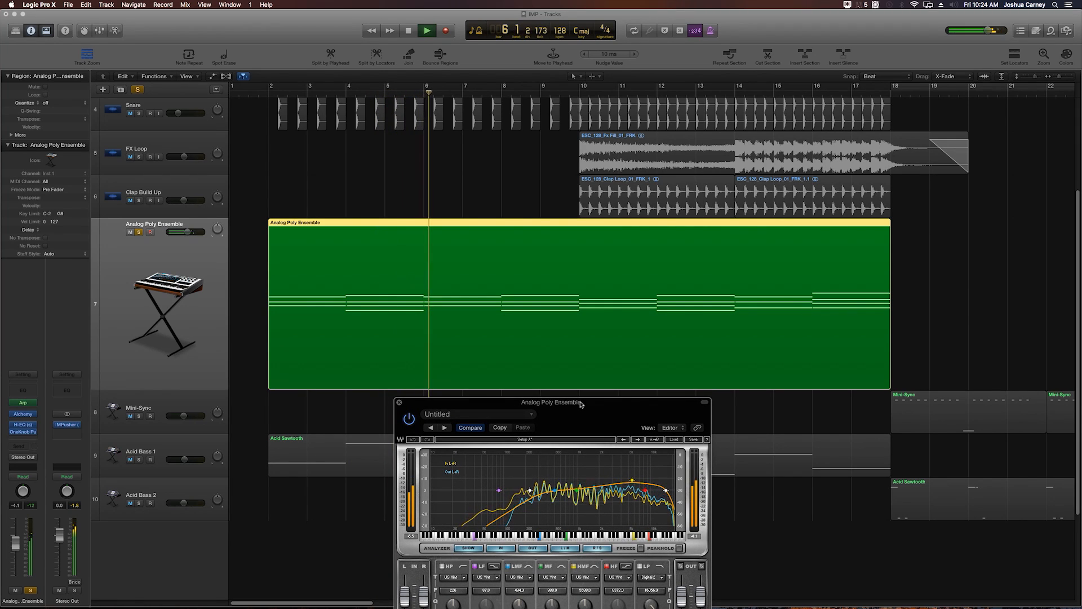
pyautogui.press('space')
pyautogui.moveTo(581, 405); pyautogui.dragTo(204, 54)
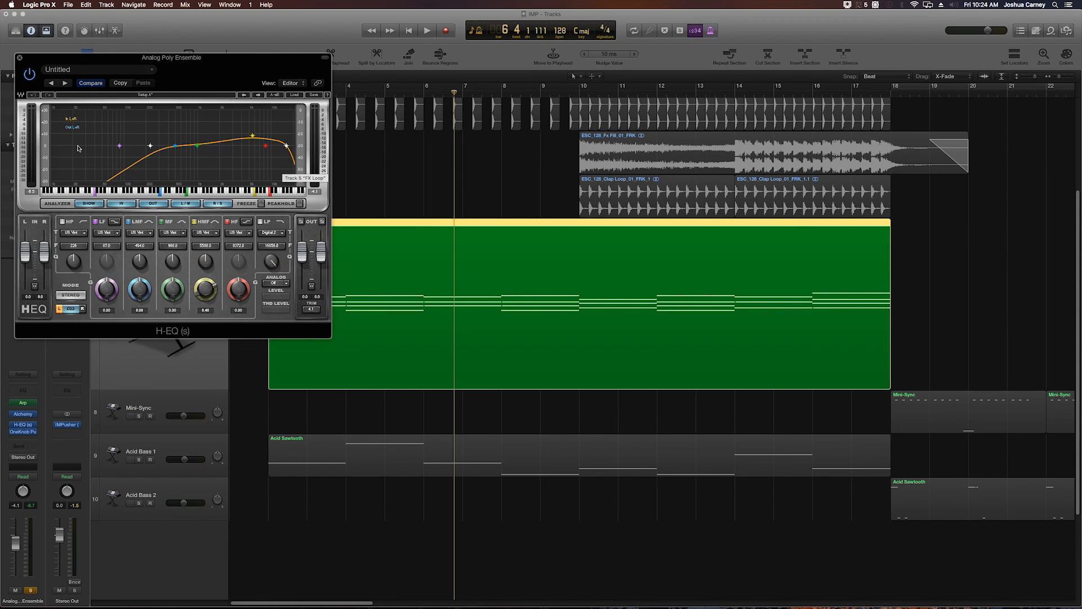
pyautogui.click(19, 57)
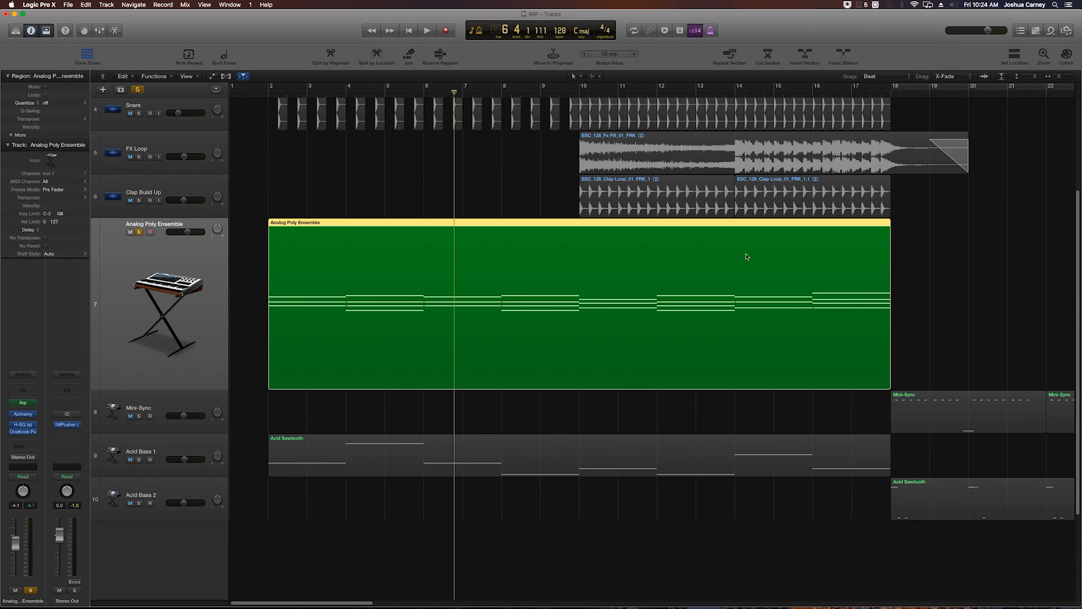
# Split the Analog Poly Ensemble region into equal two-bar regions with the Scissors Tool, starting at bar 4.
pyautogui.moveTo(948, 291); pyautogui.dragTo(337, 305)
pyautogui.click(394, 406)
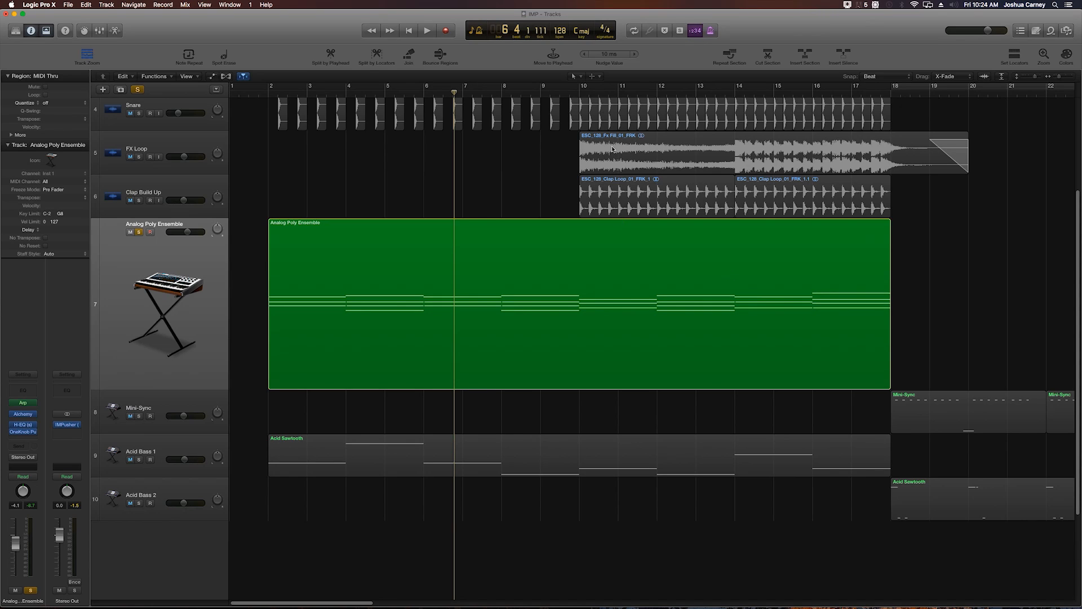
pyautogui.click(596, 79)
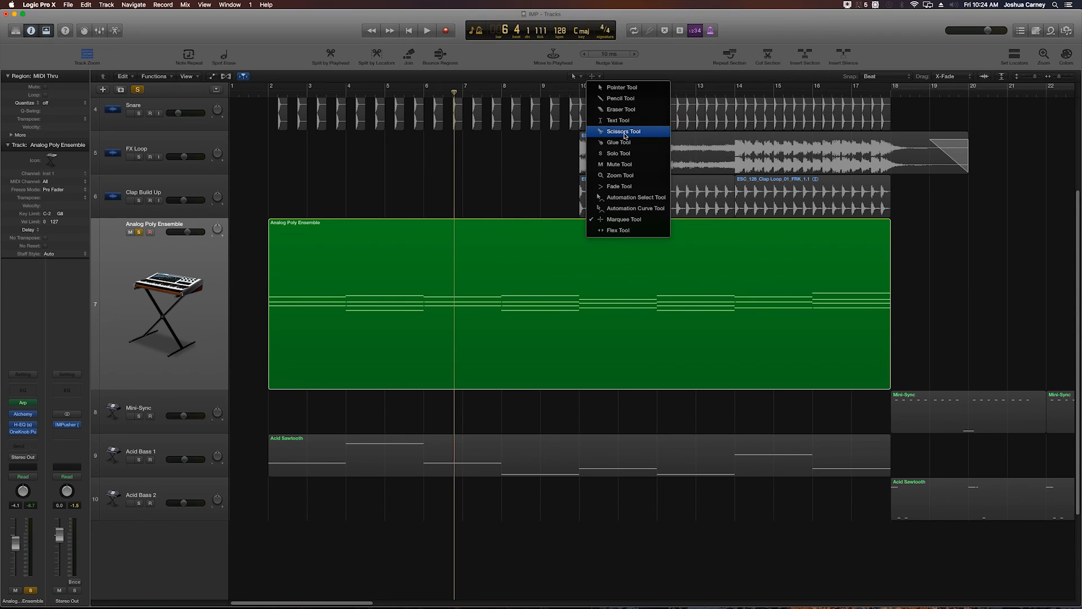
pyautogui.press('Escape')
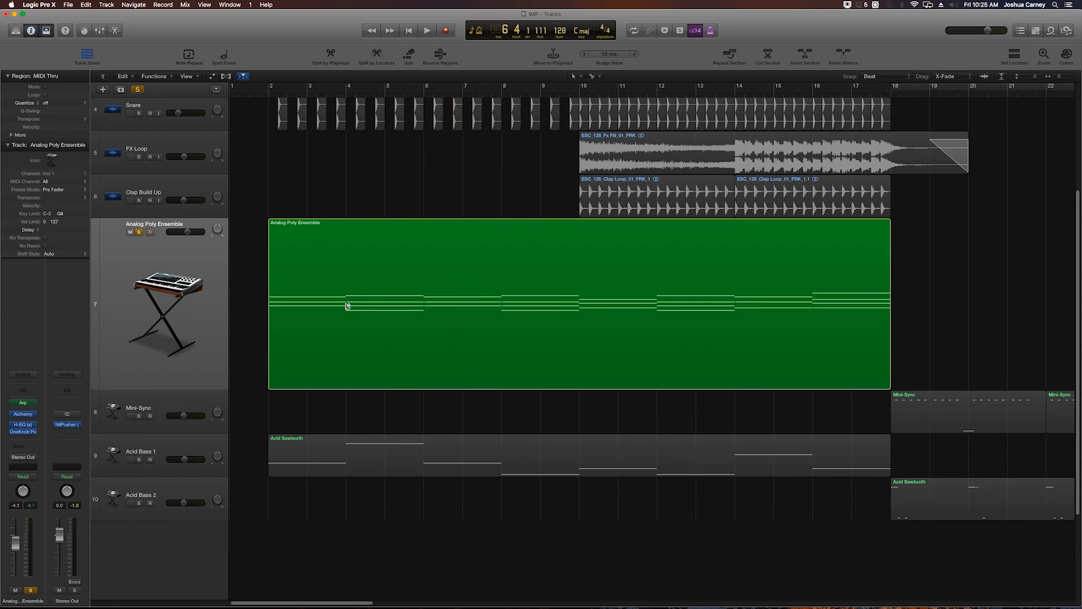
pyautogui.keyDown('alt'); pyautogui.click(347, 306); pyautogui.keyUp('alt')
pyautogui.click(995, 266)
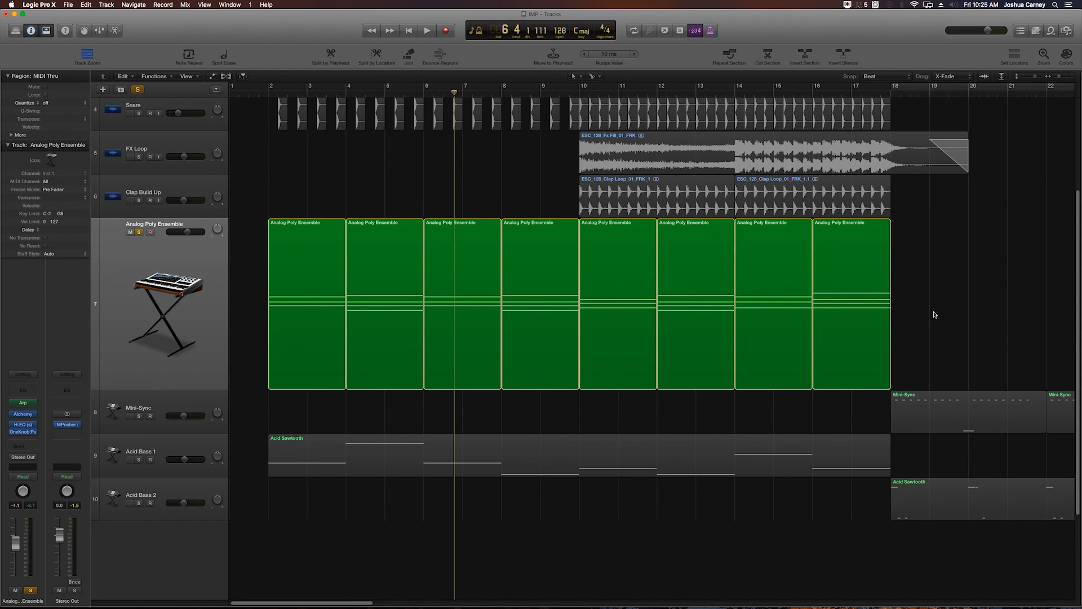
# Show automation and set the Analog Poly Ensemble track to region automation of the H-EQ LP Freq parameter.
pyautogui.click(176, 292)
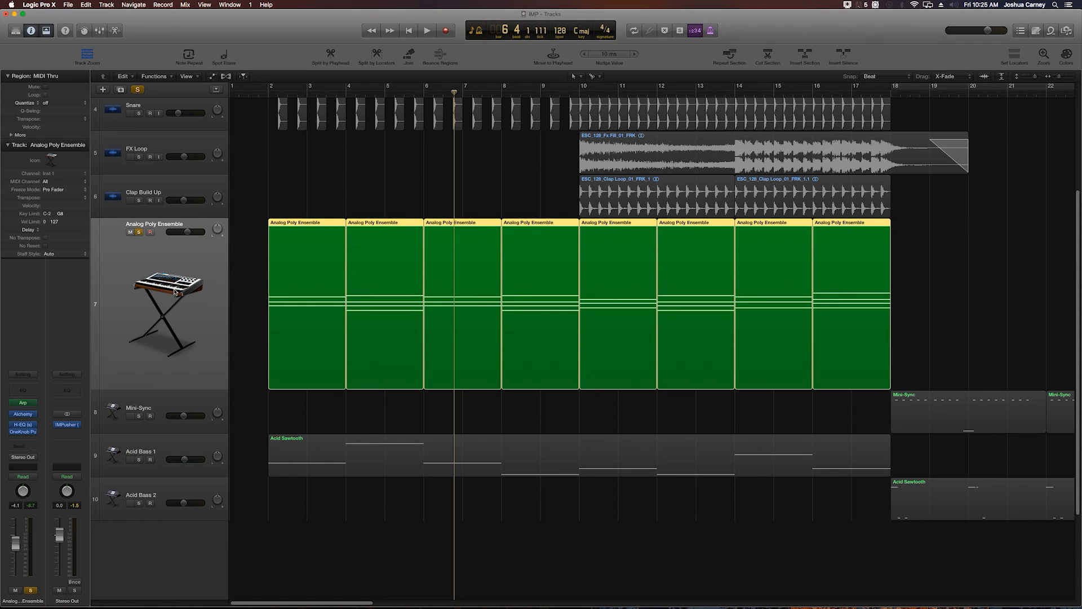
pyautogui.press('a')
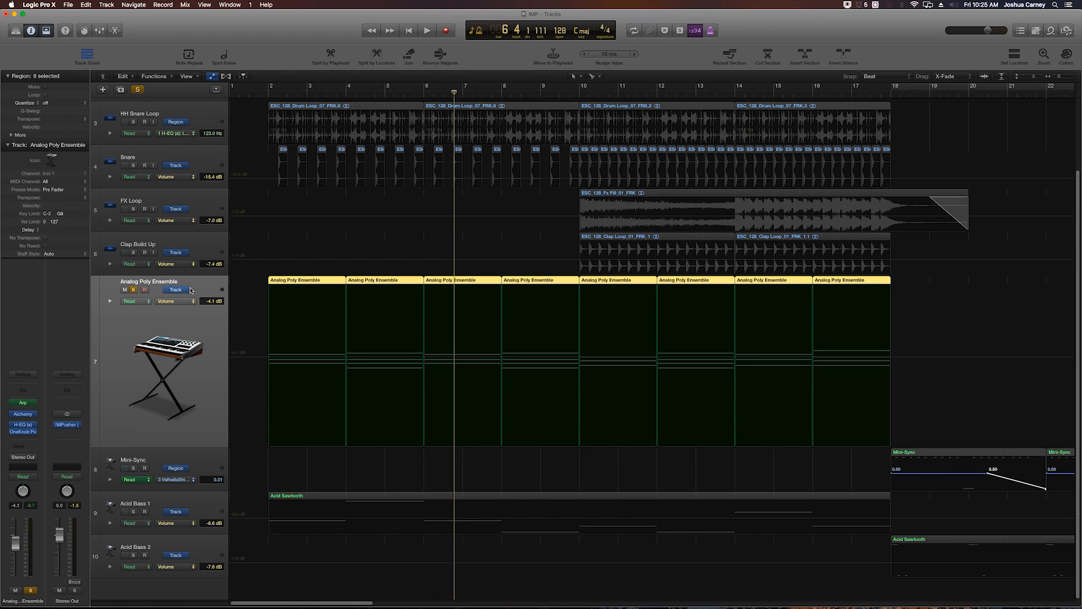
pyautogui.click(179, 291)
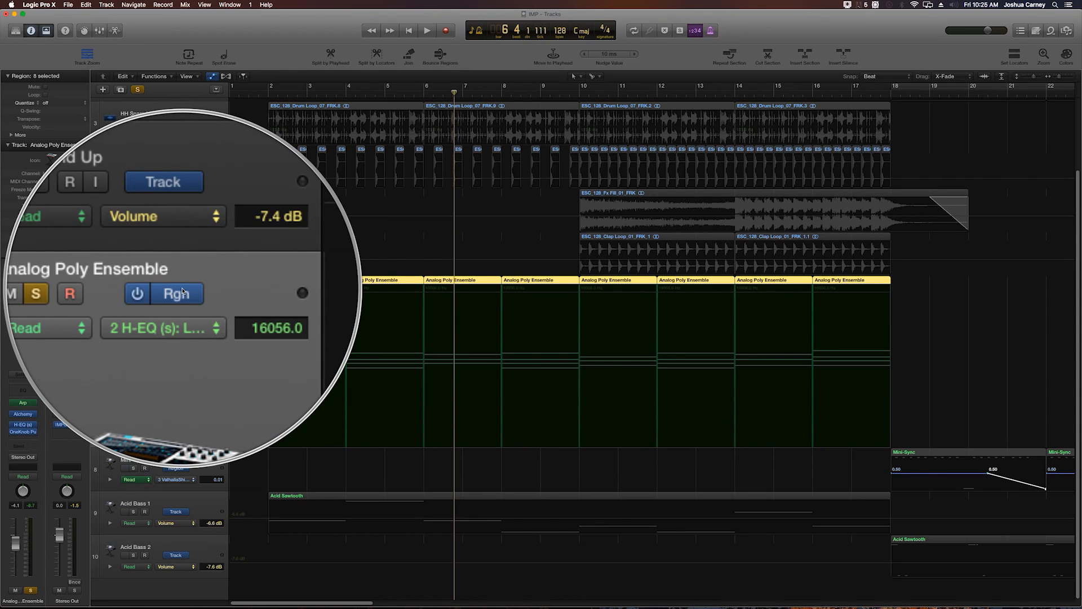
pyautogui.click(190, 303)
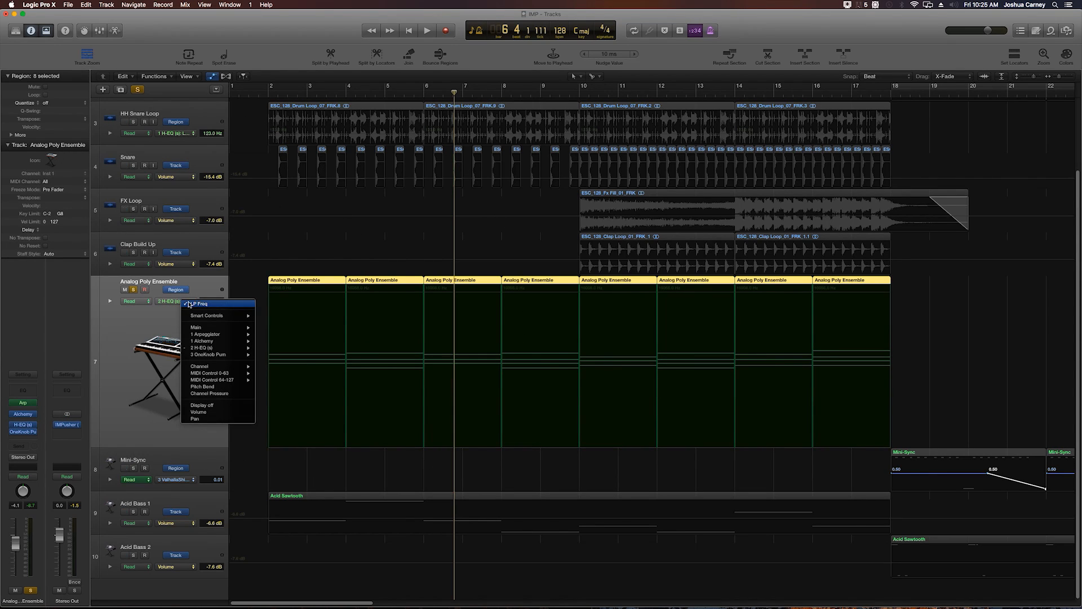
pyautogui.moveTo(201, 348)
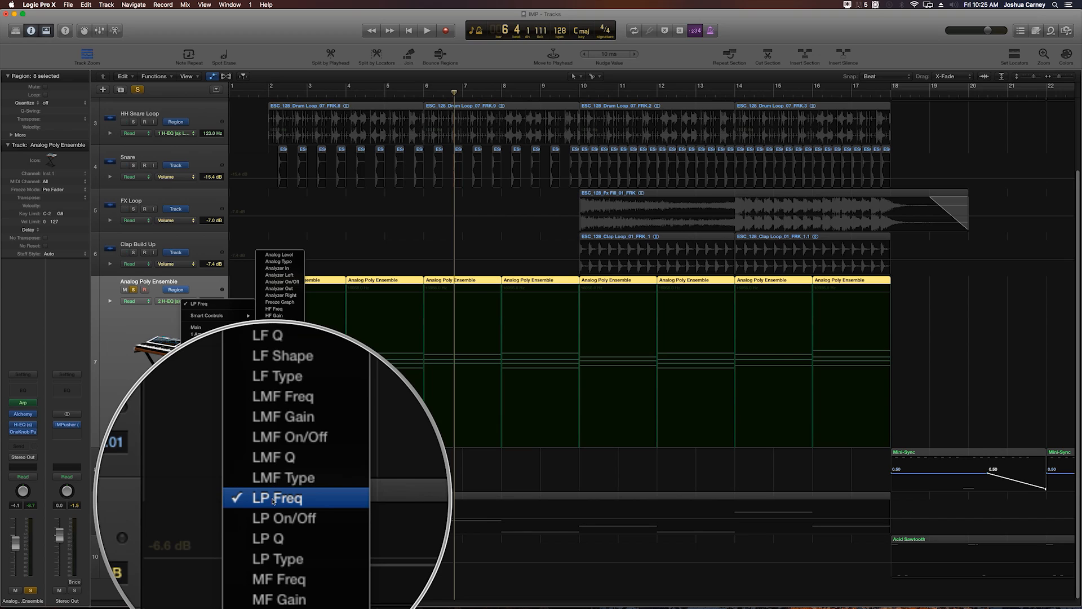
pyautogui.click(273, 501)
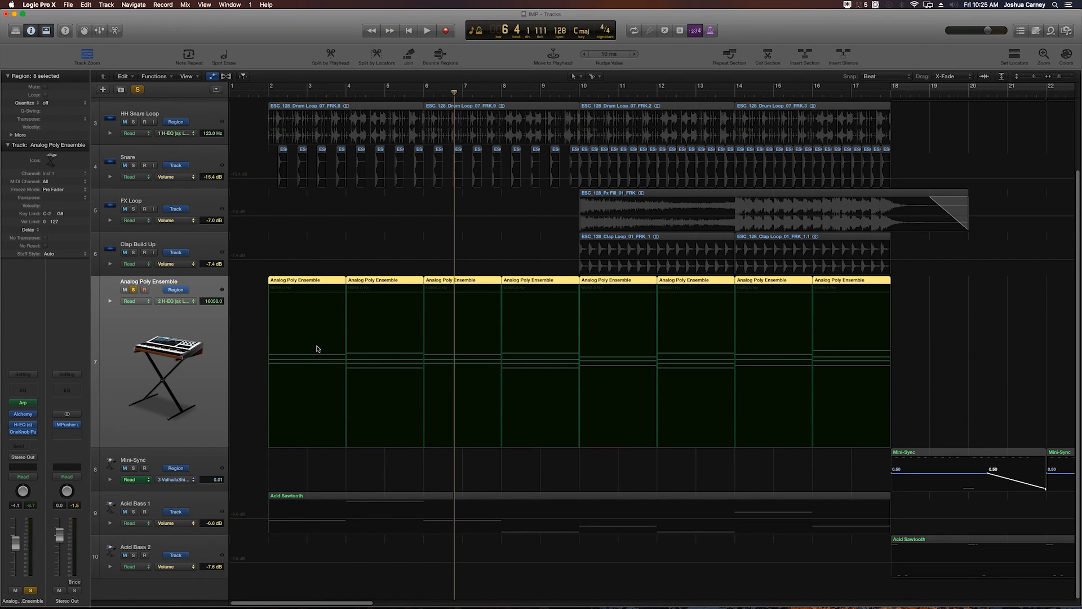
# Draw an LP Freq ramp in the first Analog Poly Ensemble region from about 548 Hz to 16056 Hz over two beats, and play it.
pyautogui.press('super+Right')
pyautogui.press('super+Right')
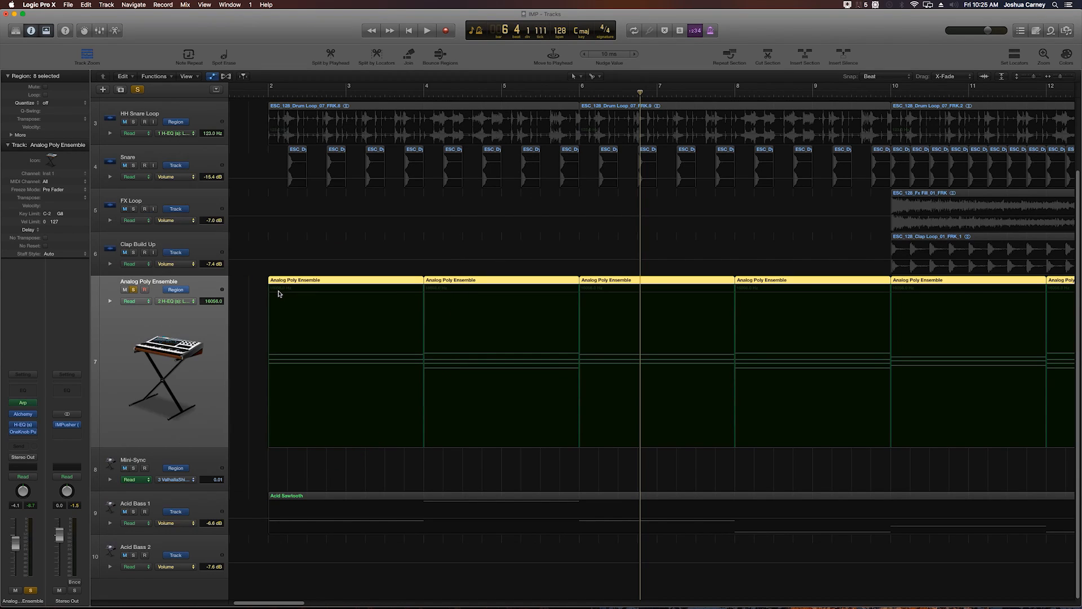
pyautogui.click(316, 92)
pyautogui.moveTo(316, 92); pyautogui.dragTo(307, 93)
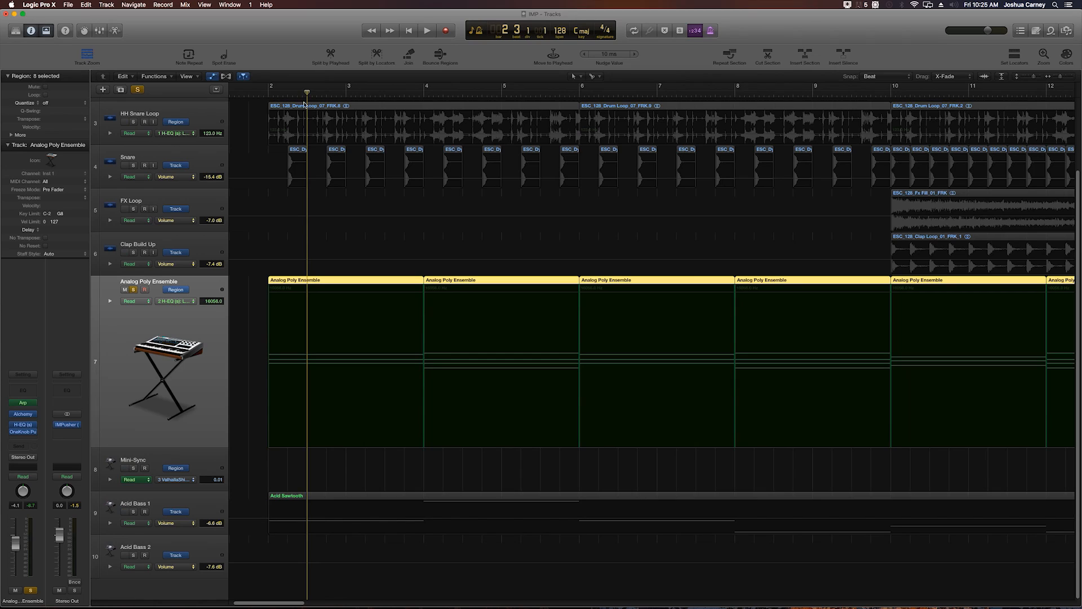
pyautogui.click(307, 293)
pyautogui.click(307, 292)
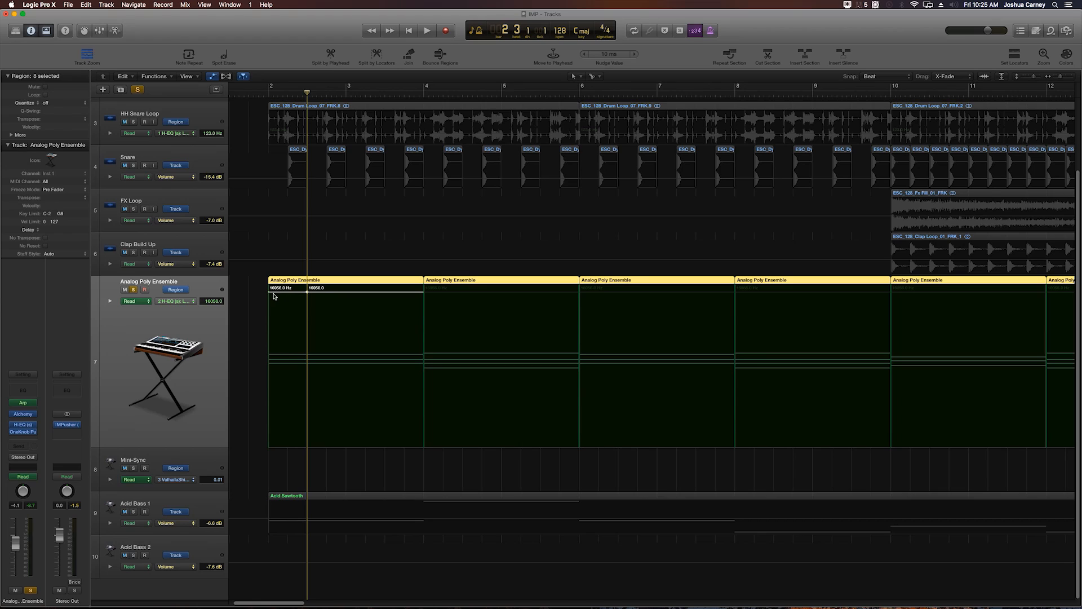
pyautogui.moveTo(269, 293); pyautogui.dragTo(269, 366)
pyautogui.press('space')
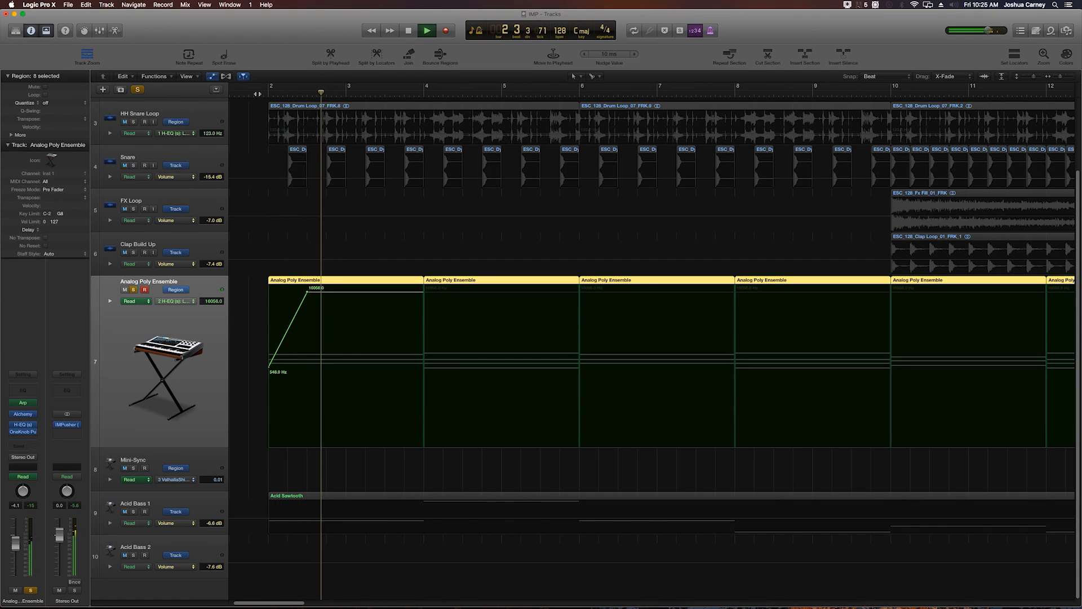
pyautogui.press('space')
# Stretch the first region's LP Freq ramp so it peaks at bar 3, and play it from just before bar 2.
pyautogui.moveTo(307, 293); pyautogui.dragTo(345, 292)
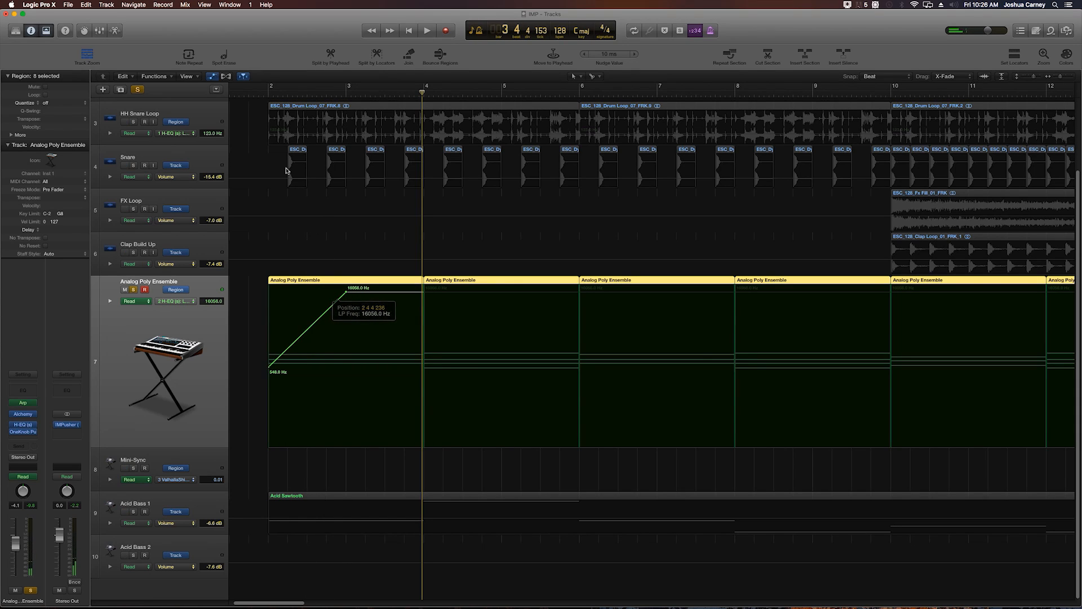
pyautogui.click(263, 92)
pyautogui.press('space')
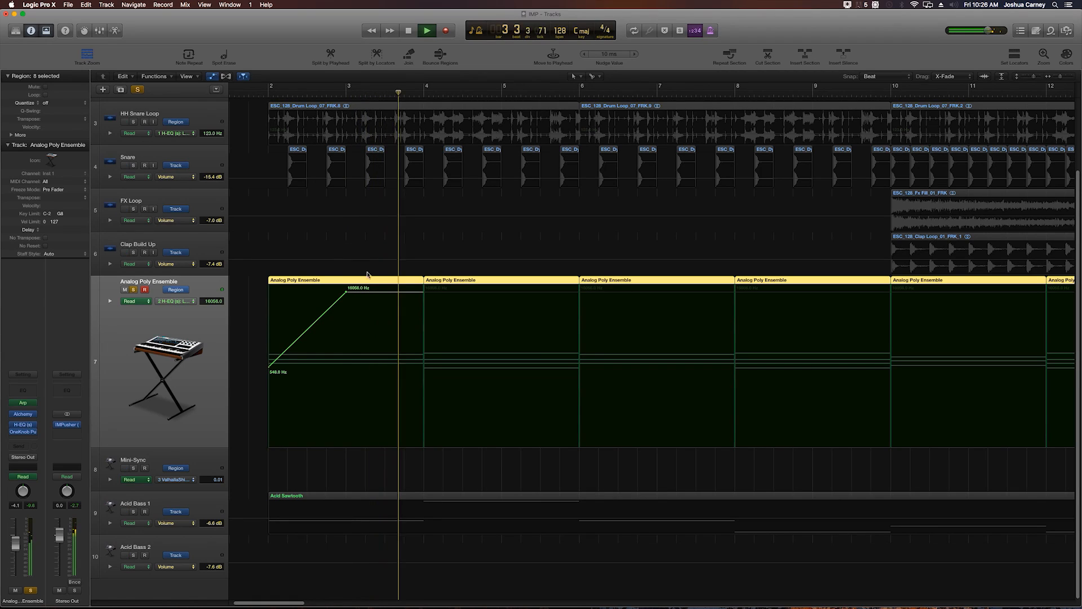
pyautogui.press('space')
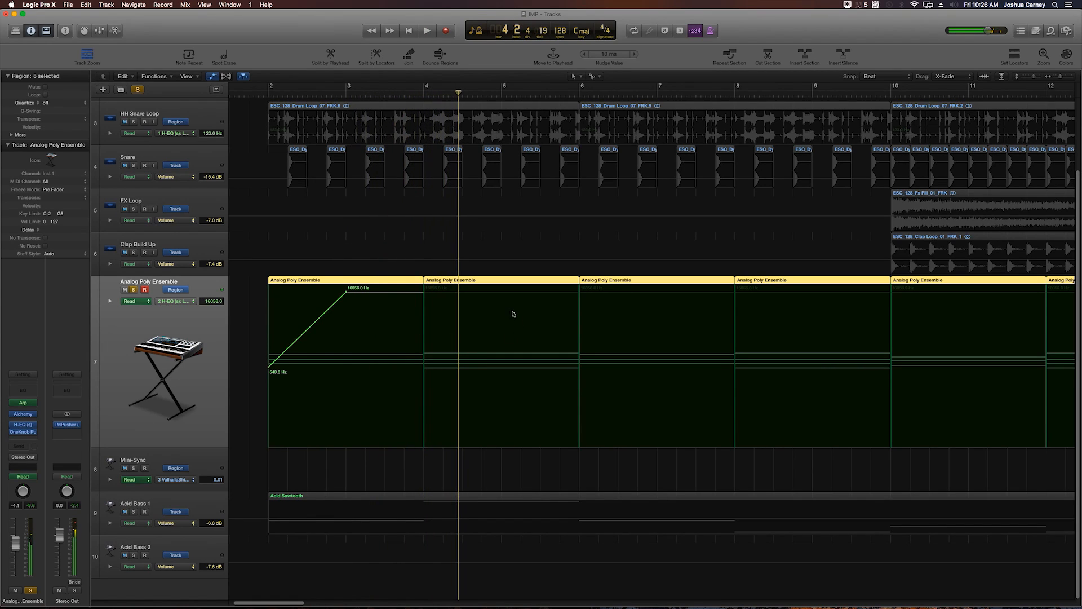
# Draw a matching LP Freq ramp in the second Analog Poly Ensemble region, from about 548 Hz at bar 4 to 16056 Hz at bar 5.
pyautogui.click(503, 302)
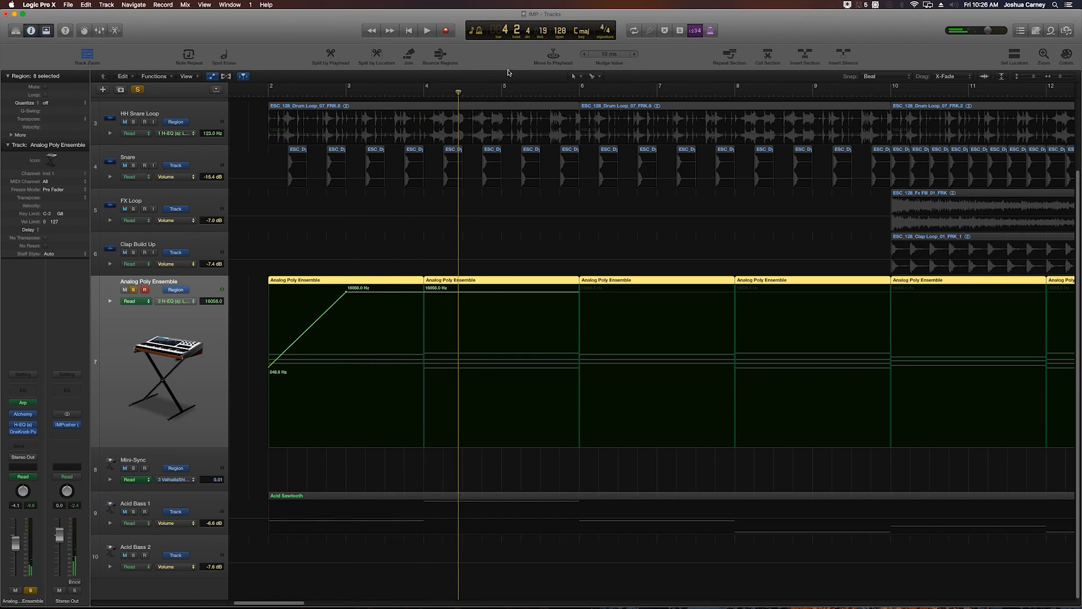
pyautogui.click(501, 92)
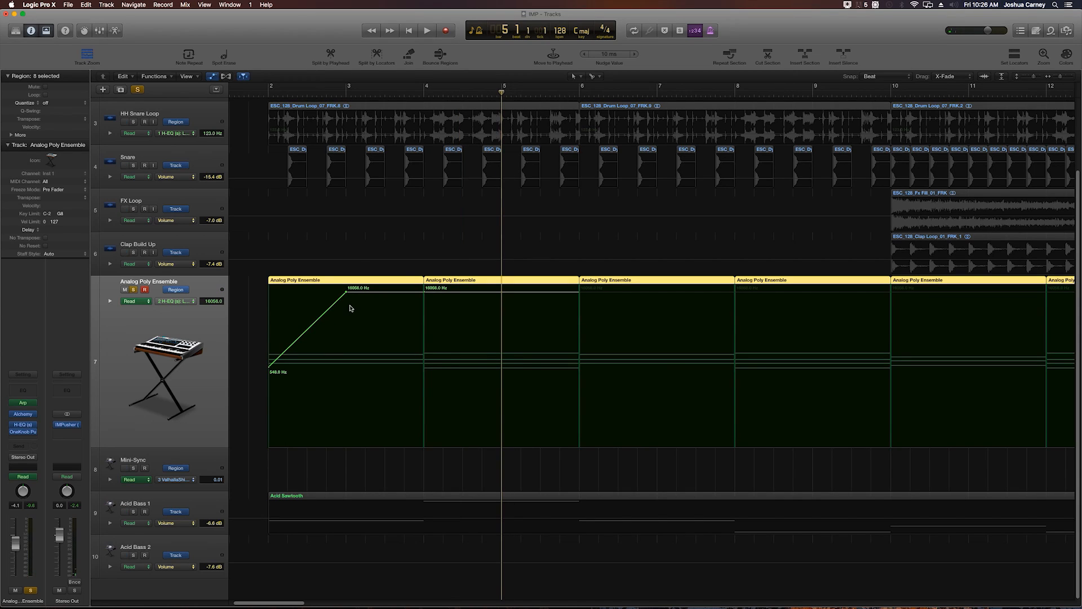
pyautogui.click(501, 292)
pyautogui.moveTo(424, 293); pyautogui.dragTo(422, 303)
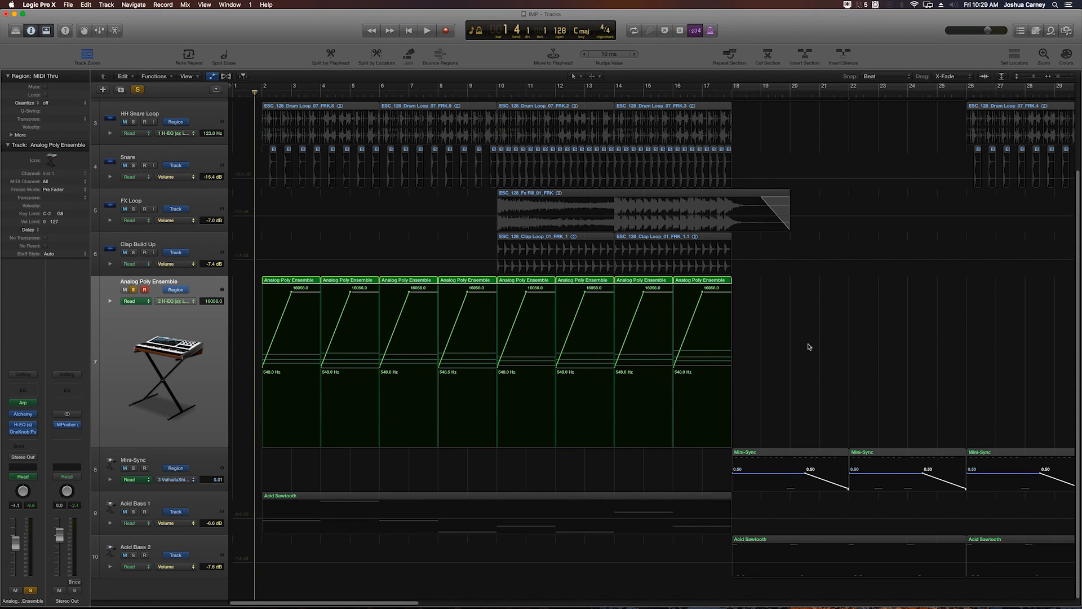
# Play the soloed Analog Poly Ensemble regions and examine how the H-EQ curve follows the LP Freq automation, then stop.
pyautogui.press('space')
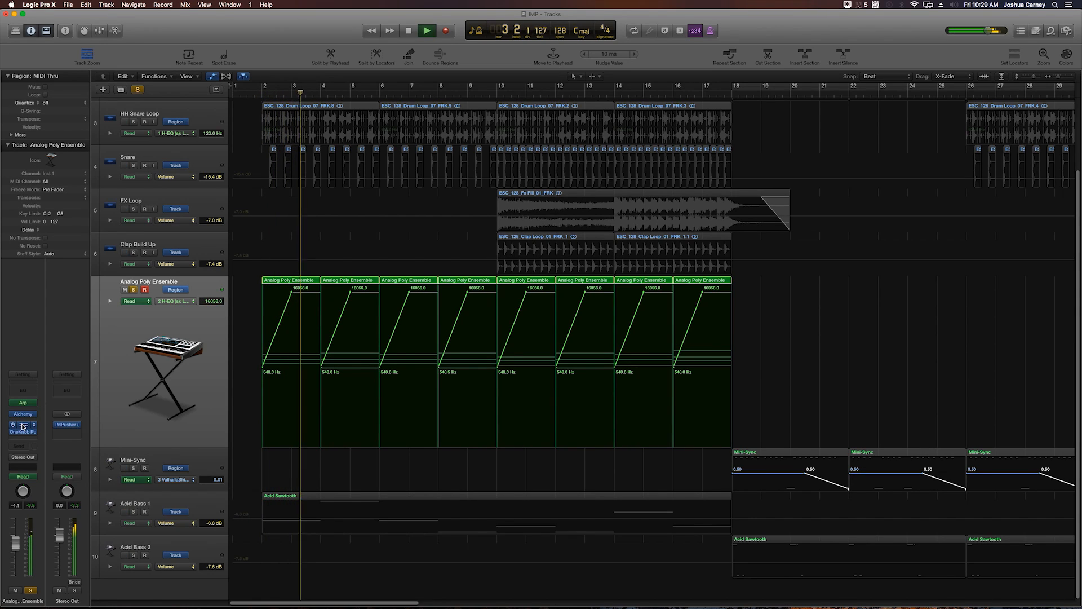
pyautogui.click(22, 426)
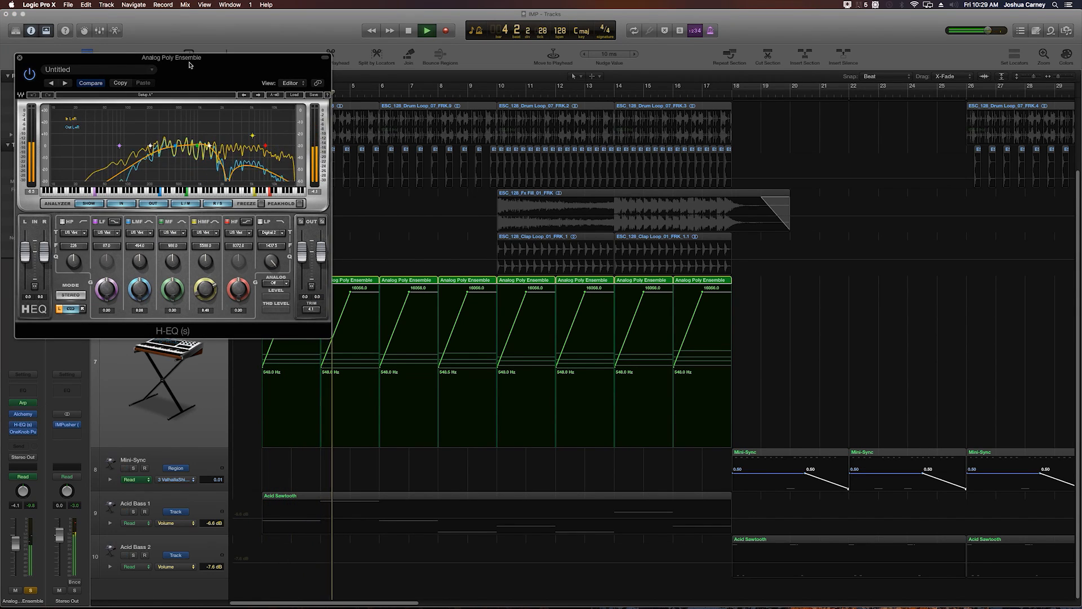
pyautogui.moveTo(328, 89); pyautogui.dragTo(918, 106)
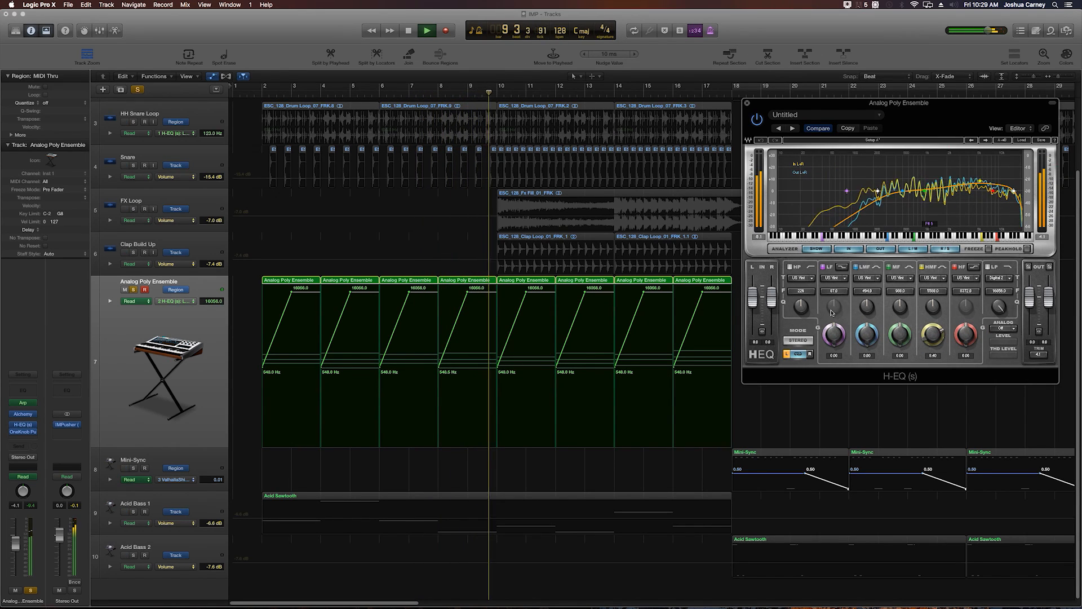
pyautogui.press('space')
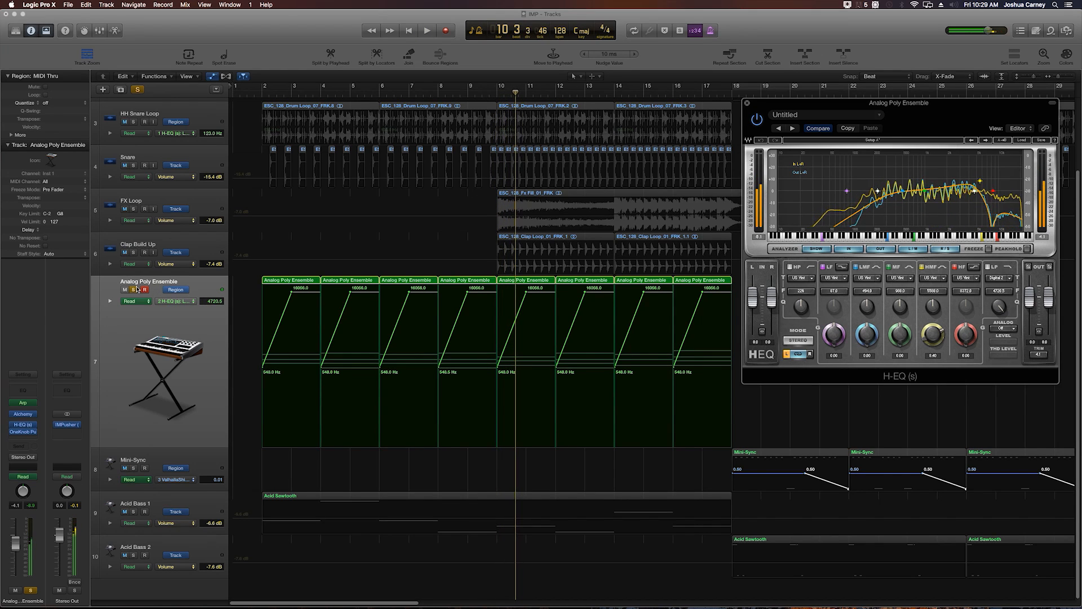
# Turn off solo on Analog Poly Ensemble, play the full mix from just before bar 2, close the H-EQ window, and stop.
pyautogui.click(132, 290)
pyautogui.click(254, 93)
pyautogui.press('space')
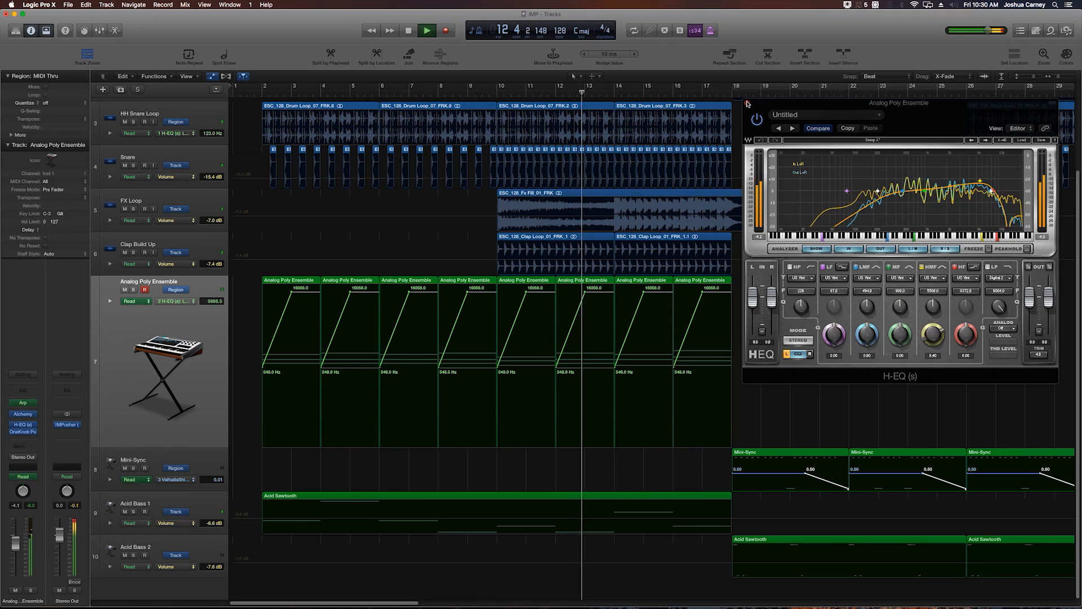
pyautogui.press('super+w')
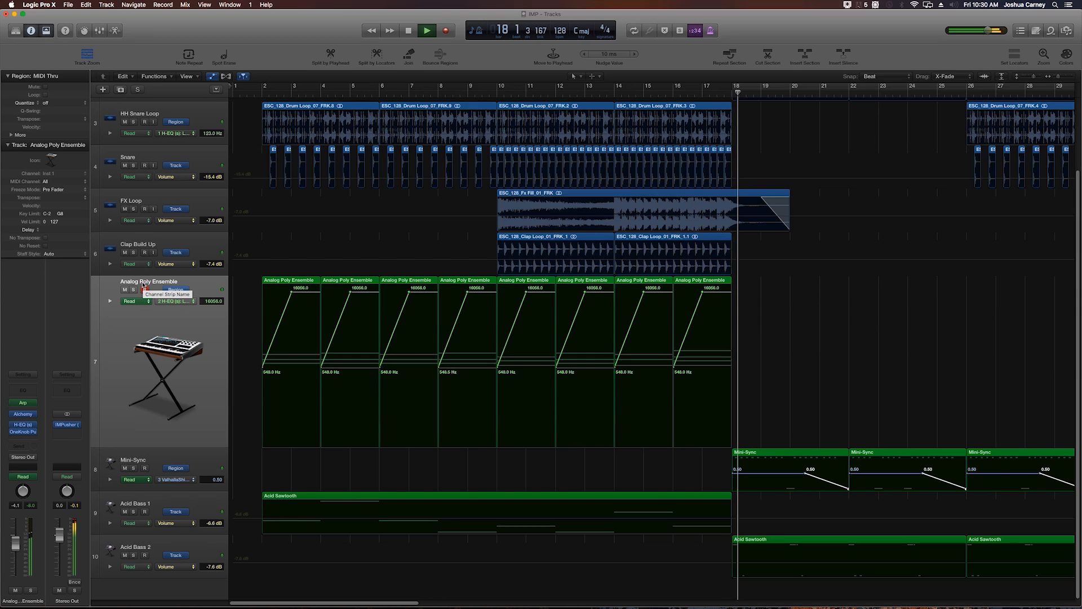
pyautogui.press('space')
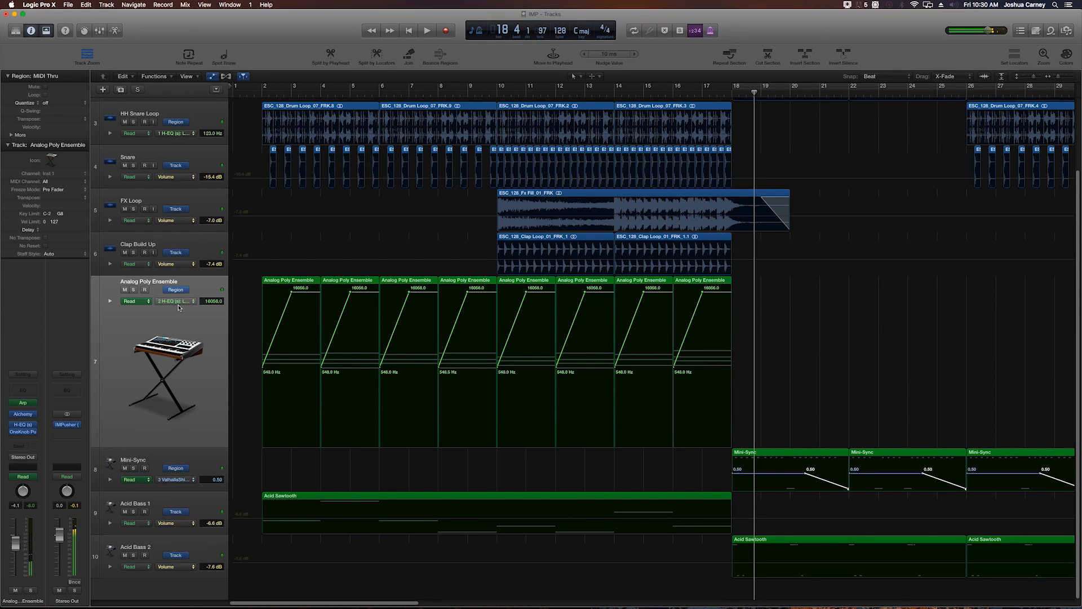
# Select and solo the FX Loop track, and place the playhead at bar 10.
pyautogui.click(185, 198)
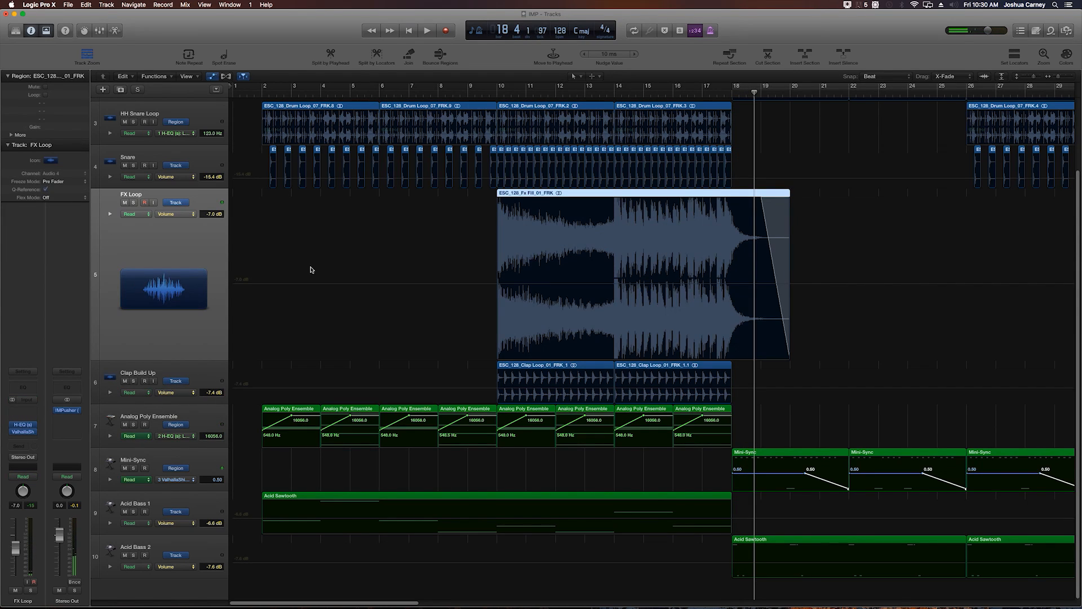
pyautogui.click(676, 93)
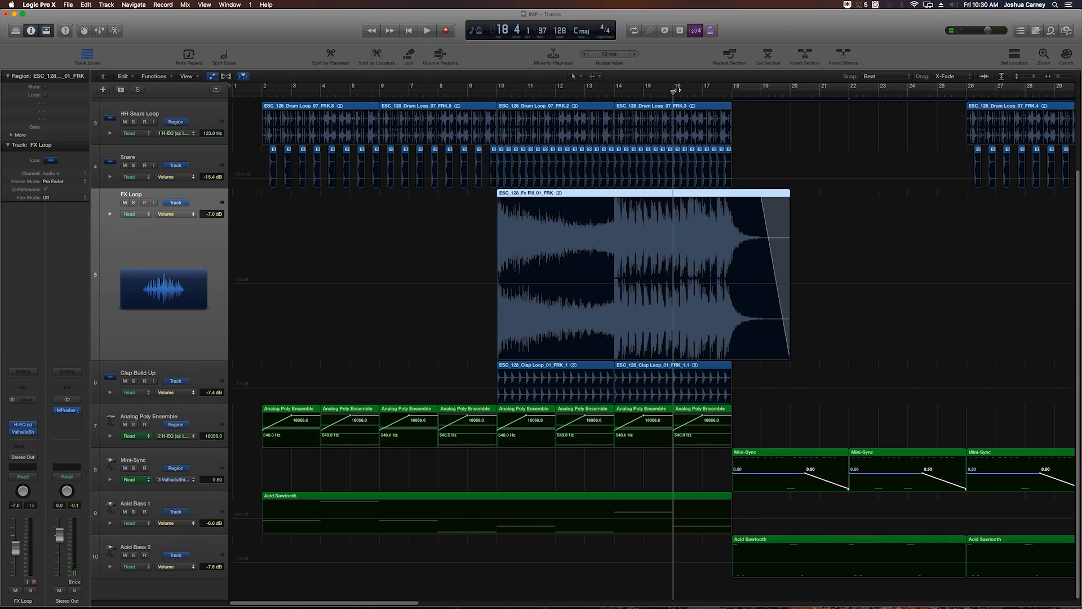
pyautogui.click(500, 93)
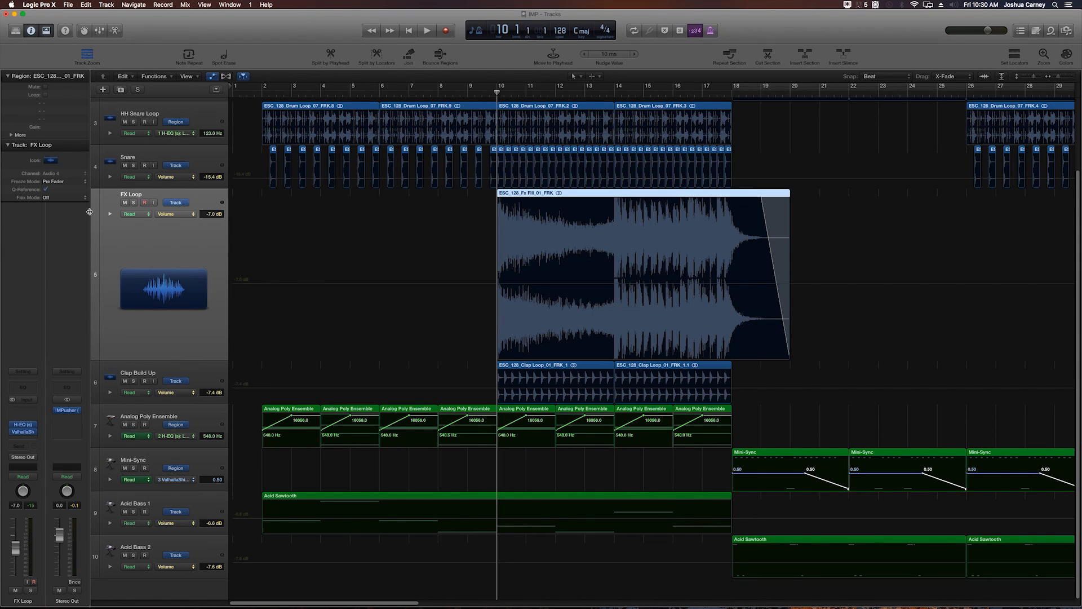
pyautogui.click(133, 203)
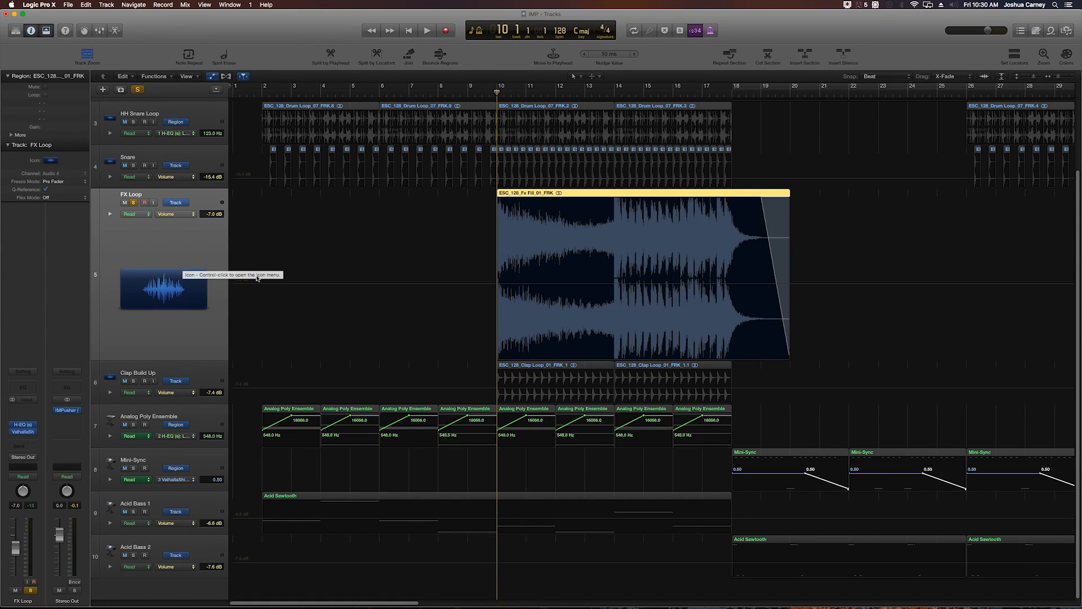
pyautogui.press('super+Right')
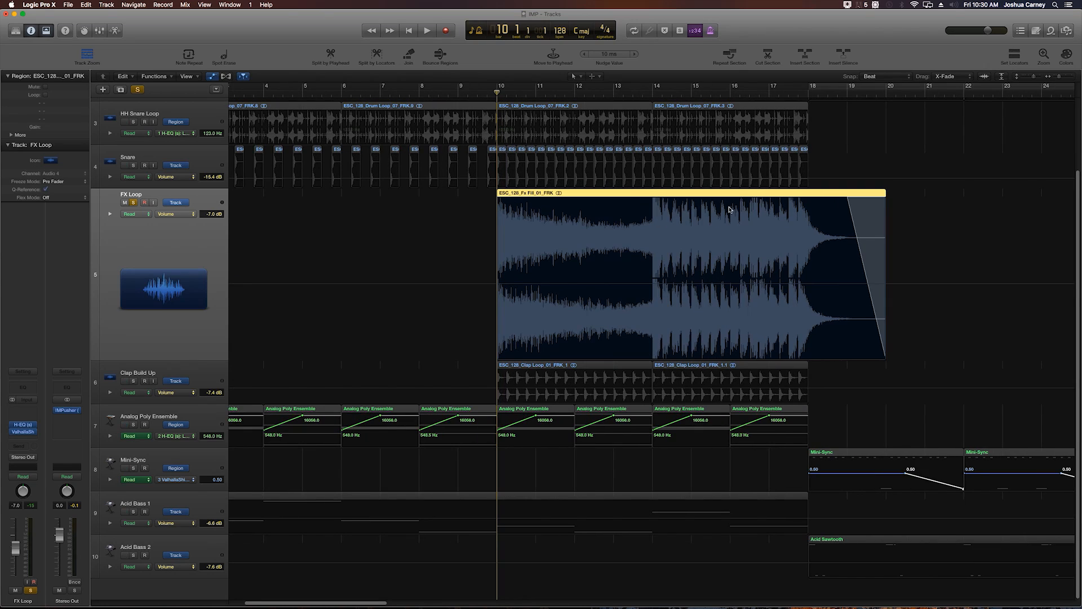
pyautogui.hscroll(3, 729, 209)
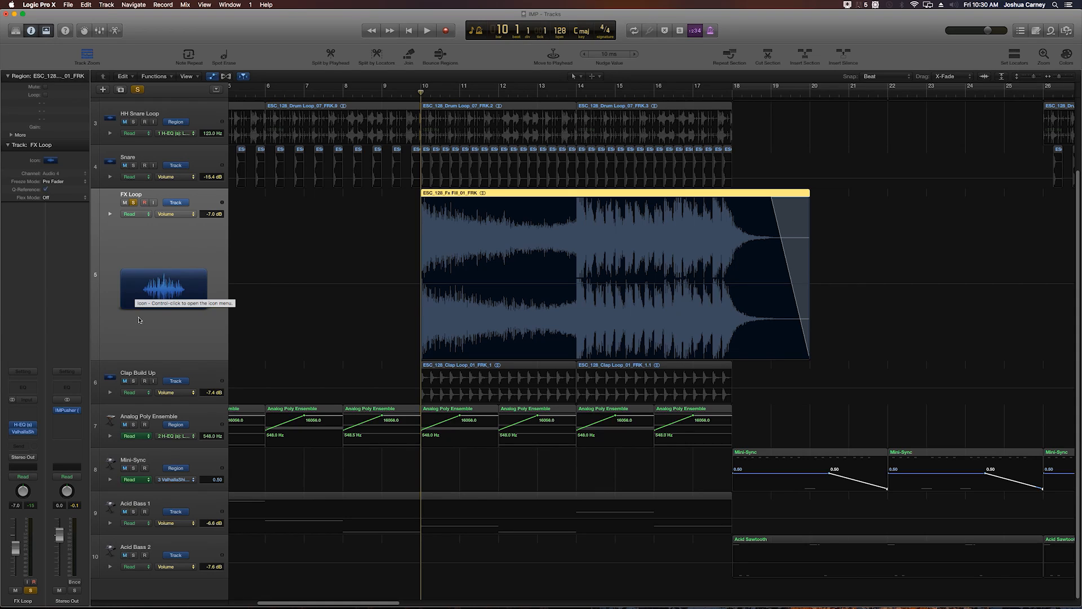
# Insert a Tremolo modulation plug-in ahead of the H-EQ on the FX Loop track and move its window off the plug-in controls' screen edge.
pyautogui.click(31, 412)
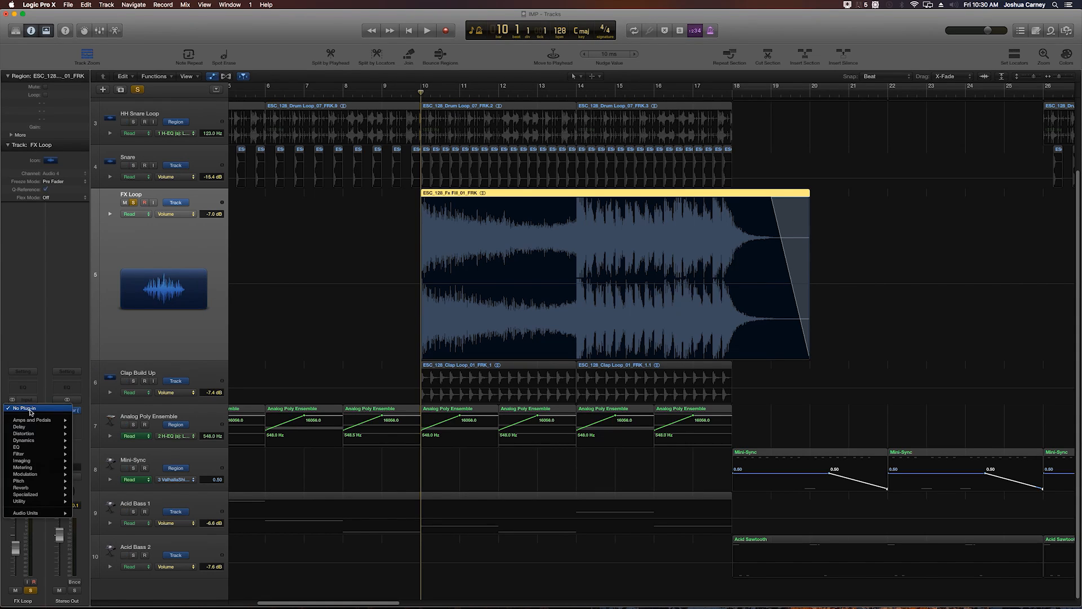
pyautogui.moveTo(34, 474)
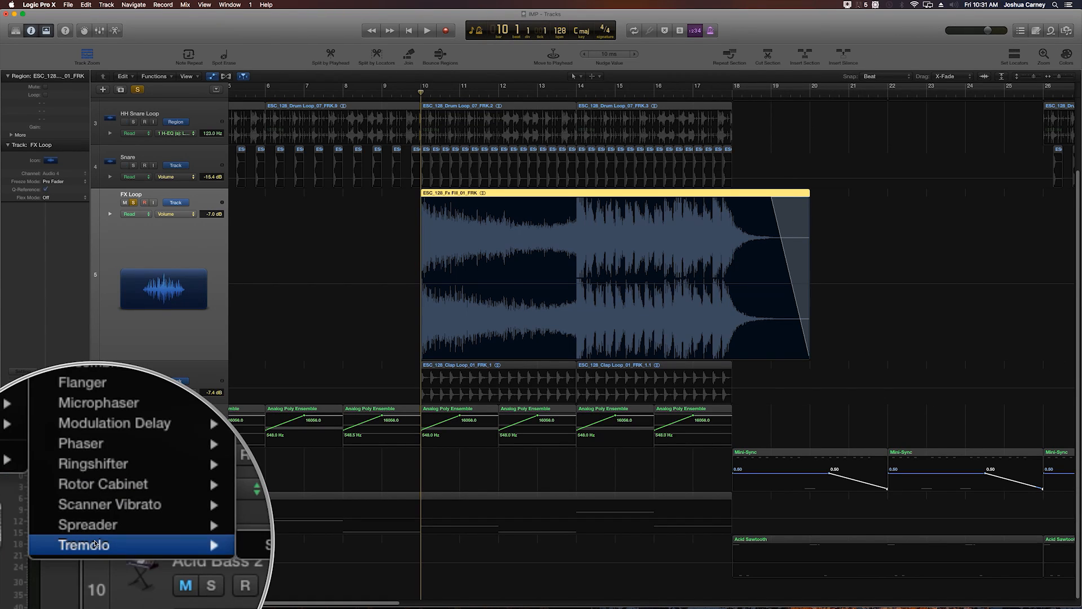
pyautogui.click(151, 545)
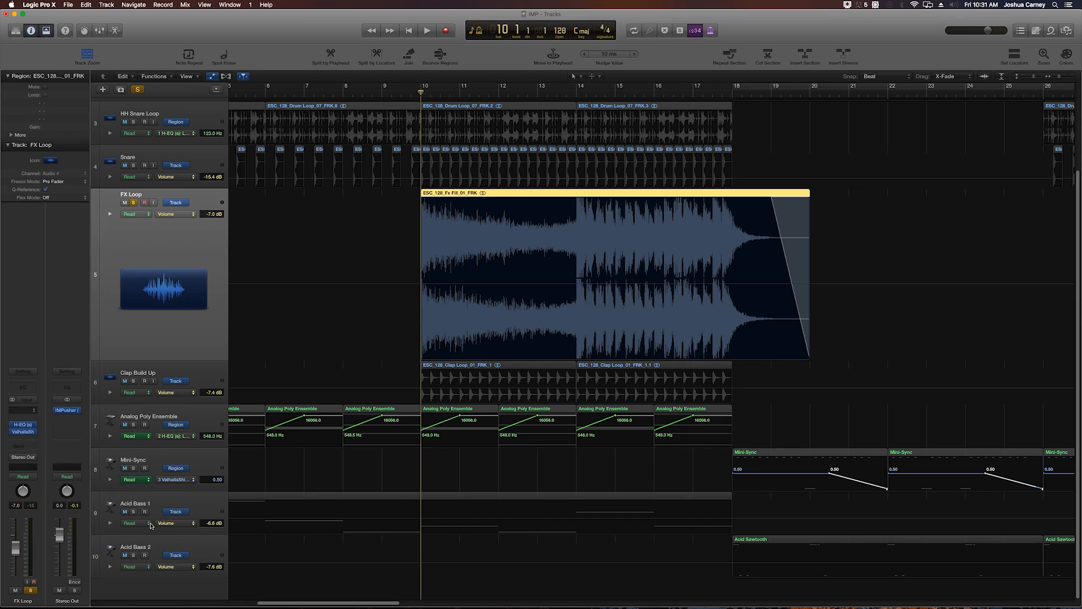
pyautogui.moveTo(484, 374); pyautogui.dragTo(463, 338)
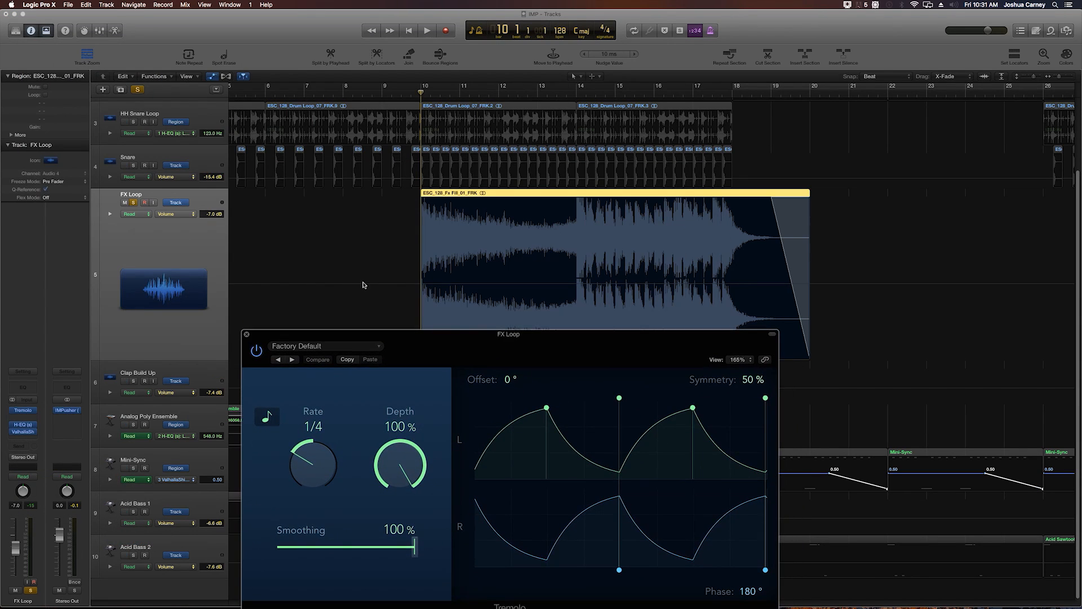
pyautogui.moveTo(375, 339); pyautogui.dragTo(179, 151)
# Set the FX Loop Tremolo to 0° phase, 1/8 rate, 10% smoothing, 100% depth and 37% symmetry.
pyautogui.doubleClick(553, 404)
pyautogui.write('0')
pyautogui.press('Return')
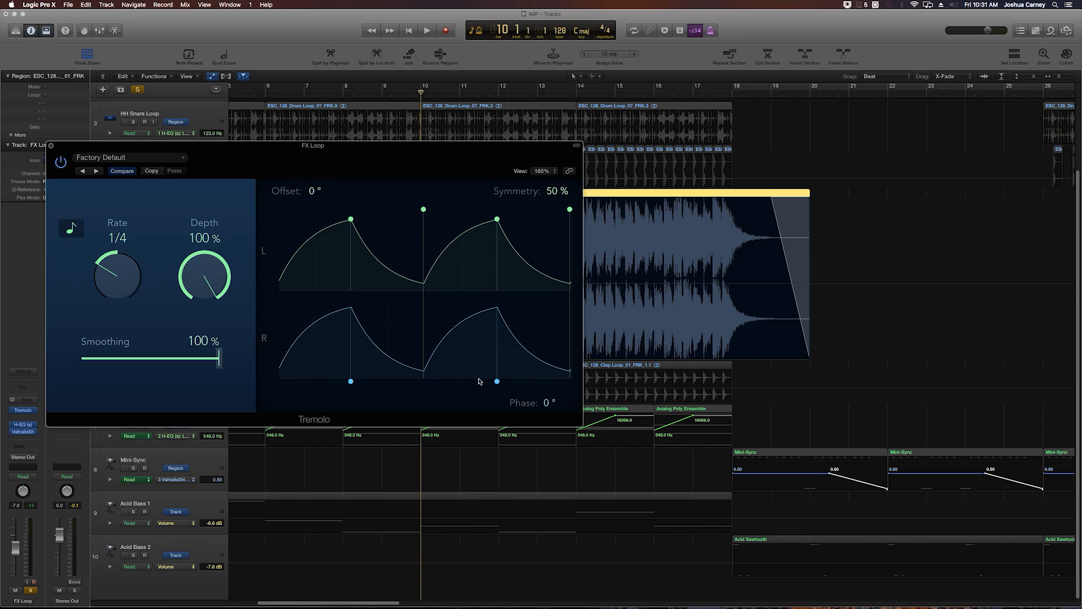
pyautogui.moveTo(121, 272); pyautogui.dragTo(121, 266)
pyautogui.moveTo(220, 363); pyautogui.dragTo(96, 359)
pyautogui.moveTo(199, 268); pyautogui.dragTo(218, 234)
pyautogui.moveTo(350, 212); pyautogui.dragTo(310, 217)
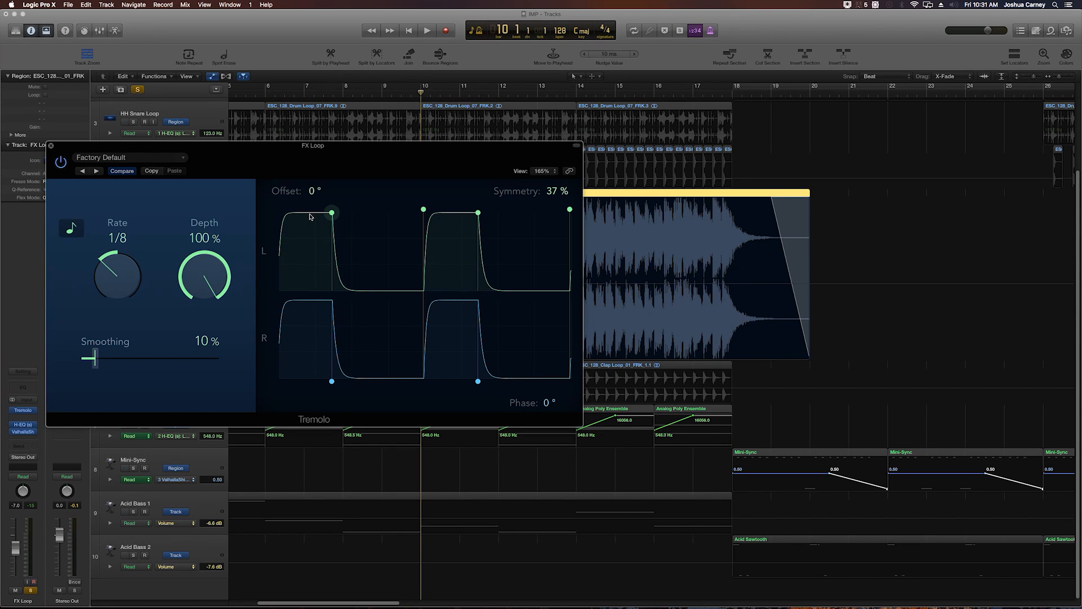
# Play the soloed FX Loop from bar 10, raise the Tremolo smoothing to 14%, and stop playback after the region's main section.
pyautogui.press('space')
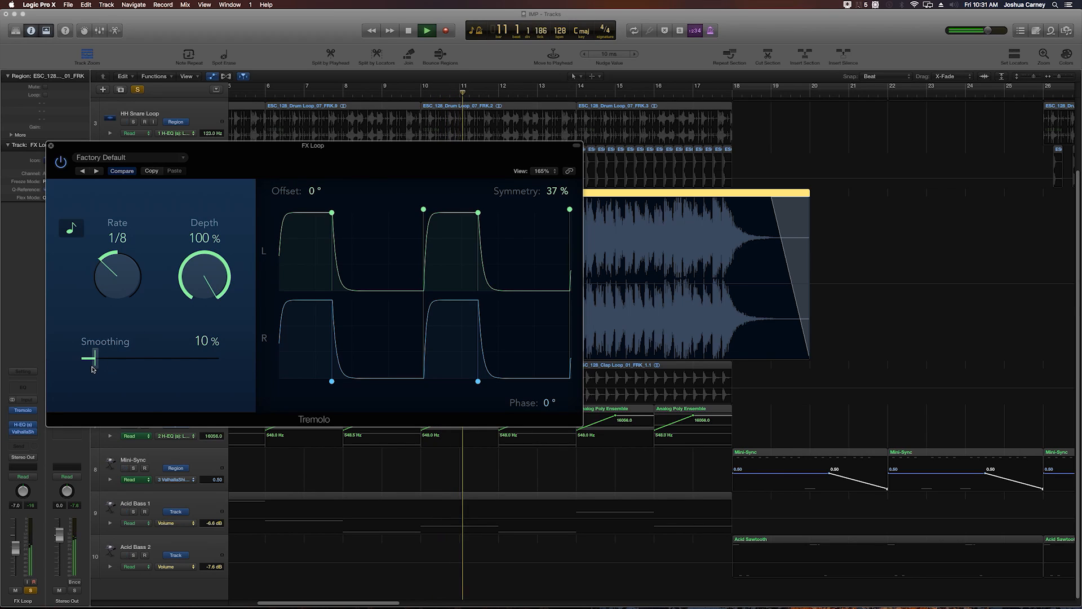
pyautogui.moveTo(95, 366)
pyautogui.mouseDown()
pyautogui.moveTo(67, 361)
pyautogui.moveTo(100, 364)
pyautogui.mouseUp()
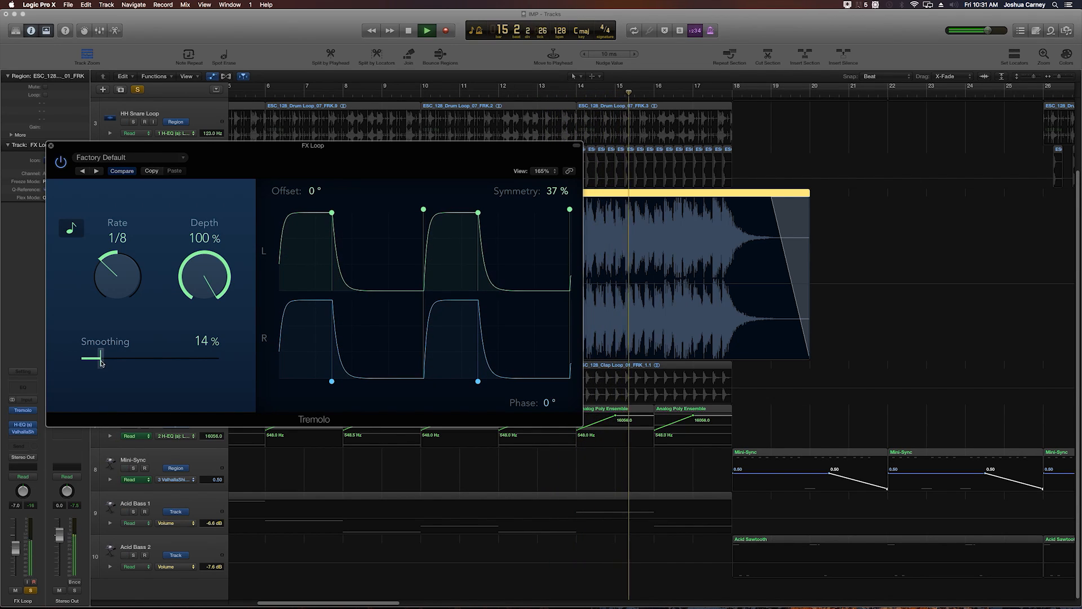
pyautogui.moveTo(281, 149); pyautogui.dragTo(411, 186)
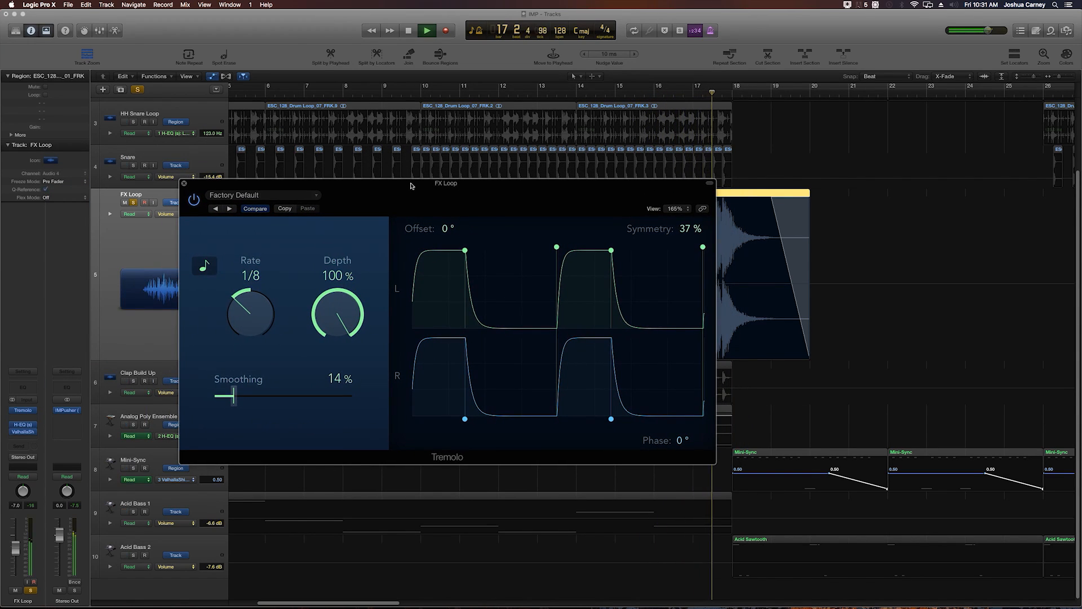
pyautogui.press('space')
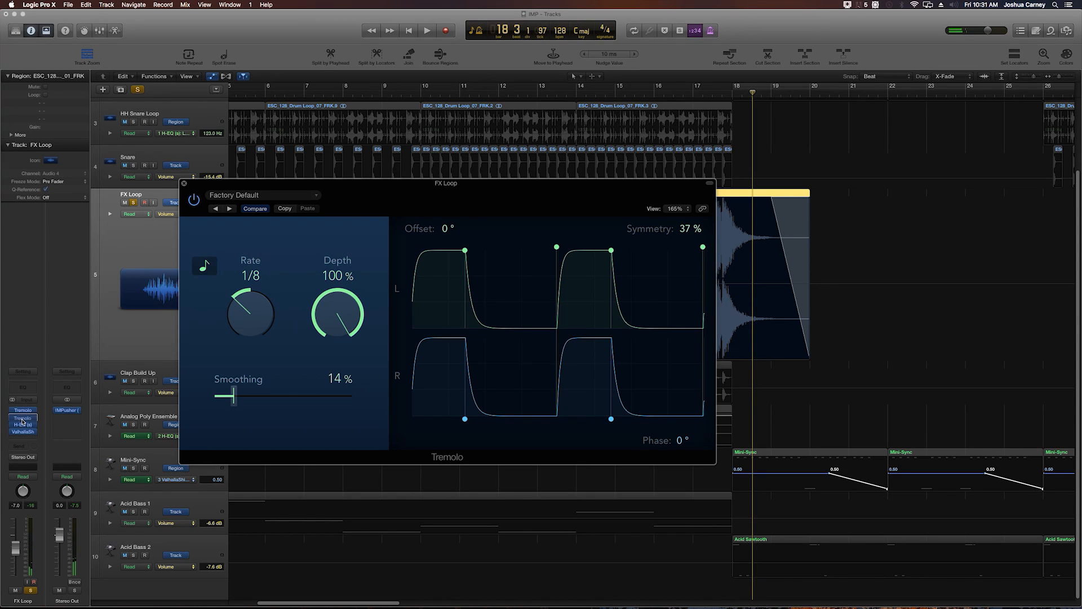
# Move the Tremolo to the slot directly above the H-EQ on FX Loop, and reopen its window clear of the channel strip.
pyautogui.click(23, 418)
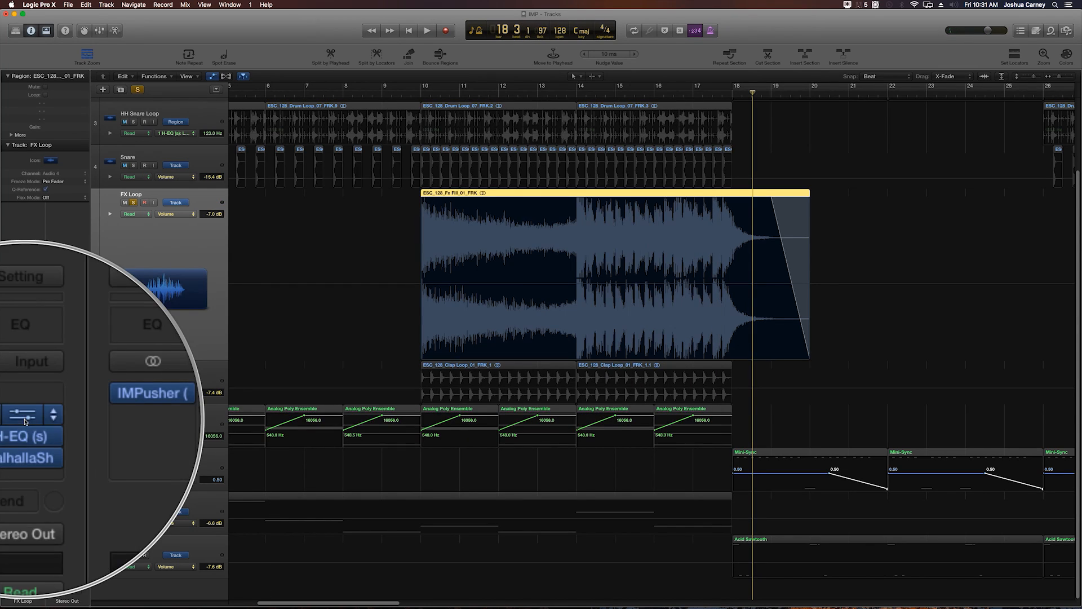
pyautogui.click(24, 418)
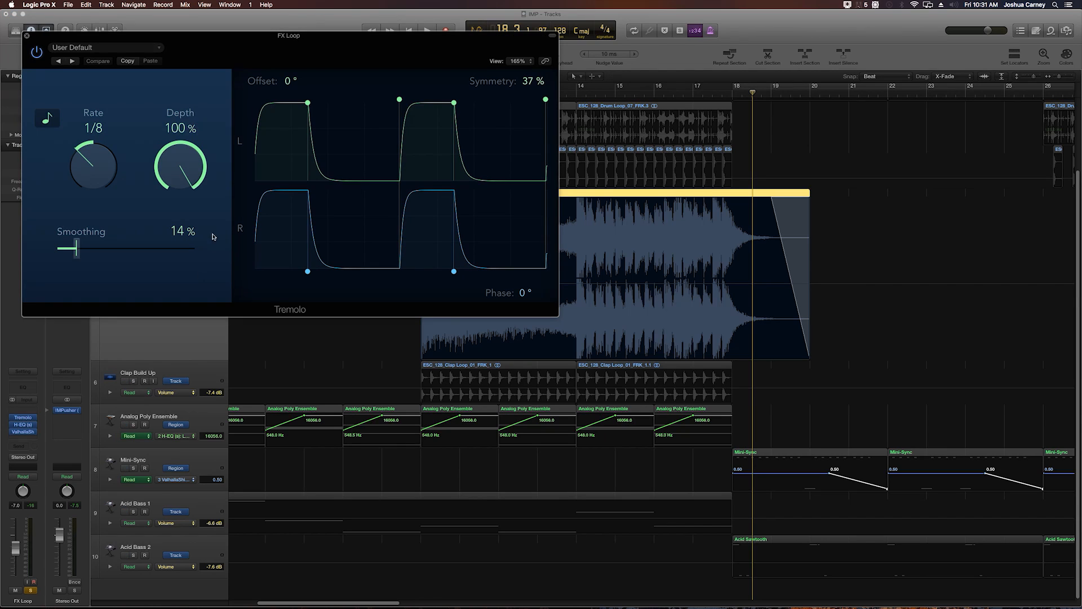
pyautogui.moveTo(189, 44); pyautogui.dragTo(437, 341)
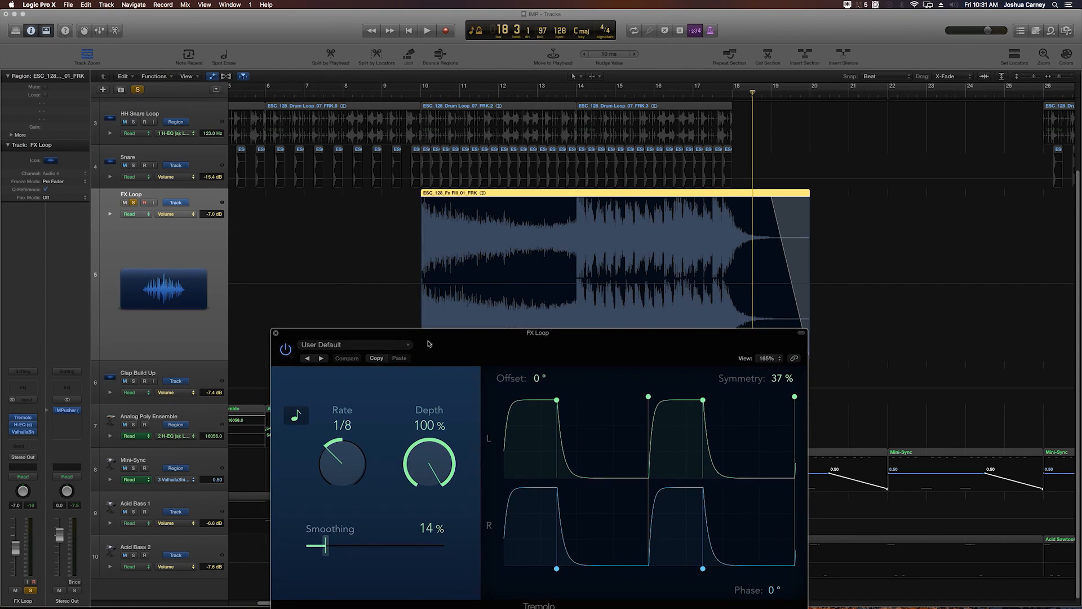
# Sweep the Tremolo's depth down and back up to 100%, and close its window.
pyautogui.moveTo(435, 474); pyautogui.dragTo(401, 517)
pyautogui.moveTo(394, 608); pyautogui.dragTo(419, 409)
pyautogui.moveTo(425, 462); pyautogui.dragTo(411, 435)
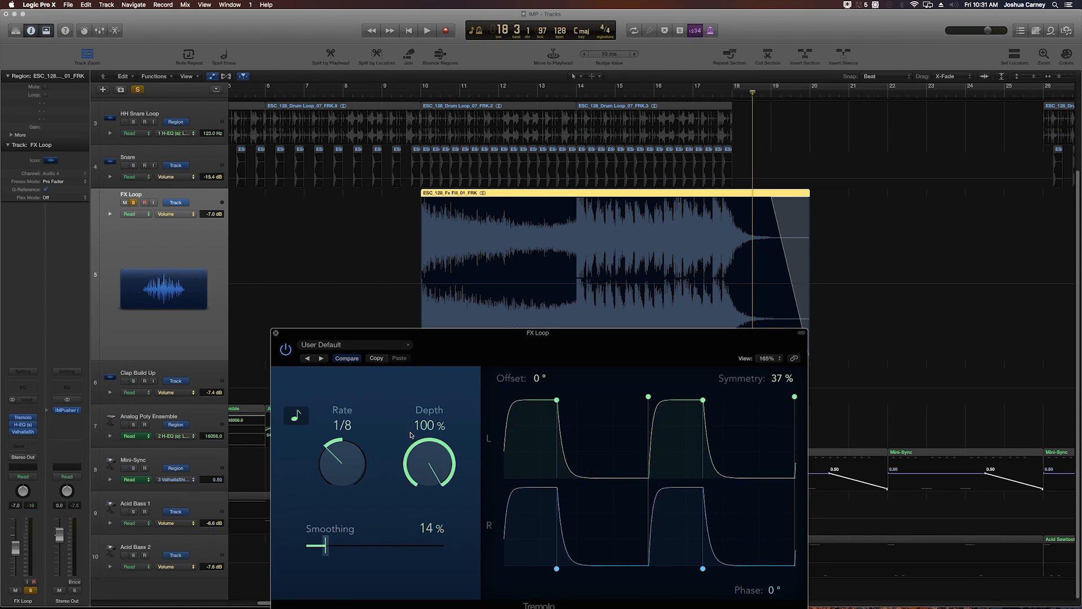
pyautogui.click(275, 333)
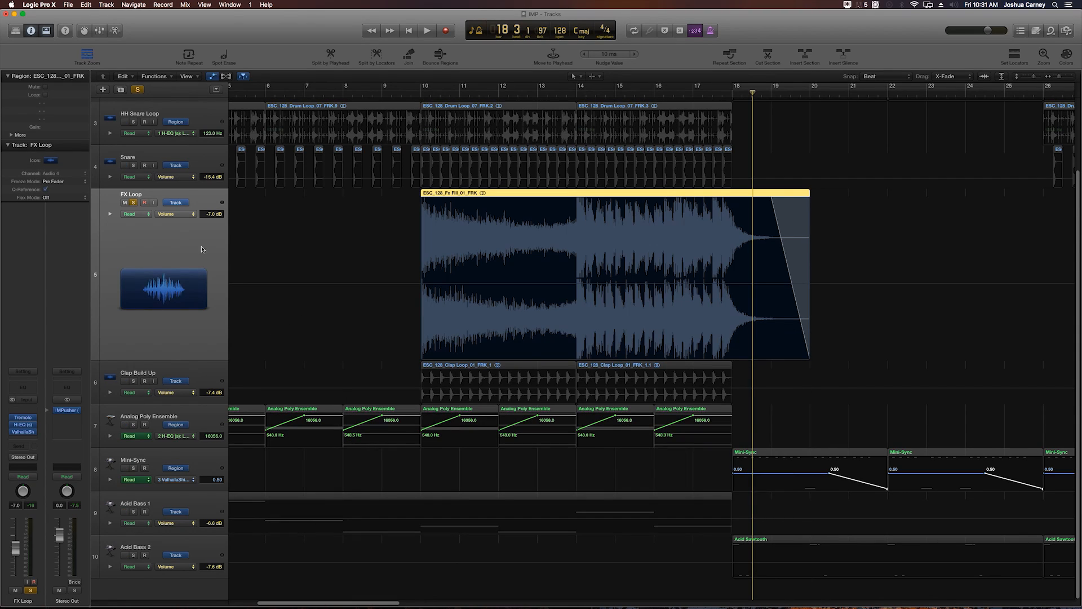
# Switch the FX Loop track to region automation and choose the Tremolo's Depth as the automated parameter.
pyautogui.click(178, 203)
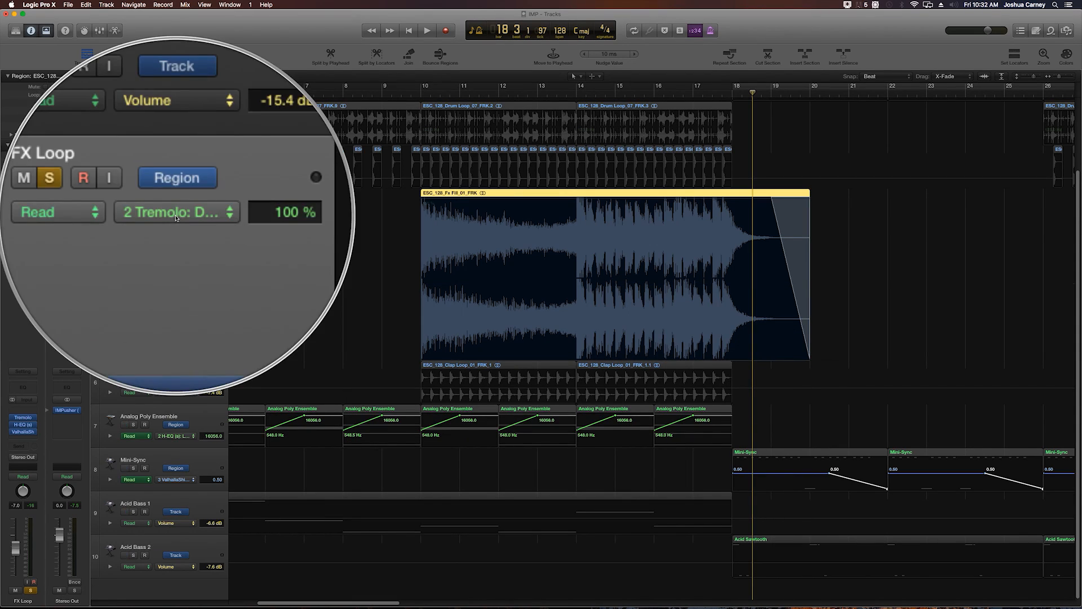
pyautogui.click(176, 216)
pyautogui.moveTo(197, 248)
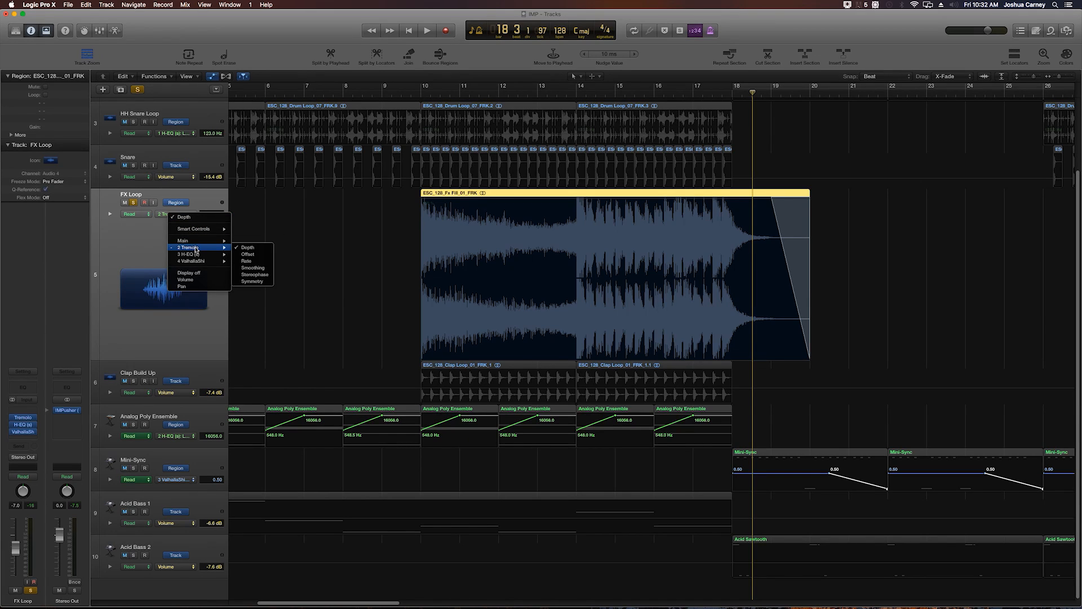
pyautogui.click(246, 250)
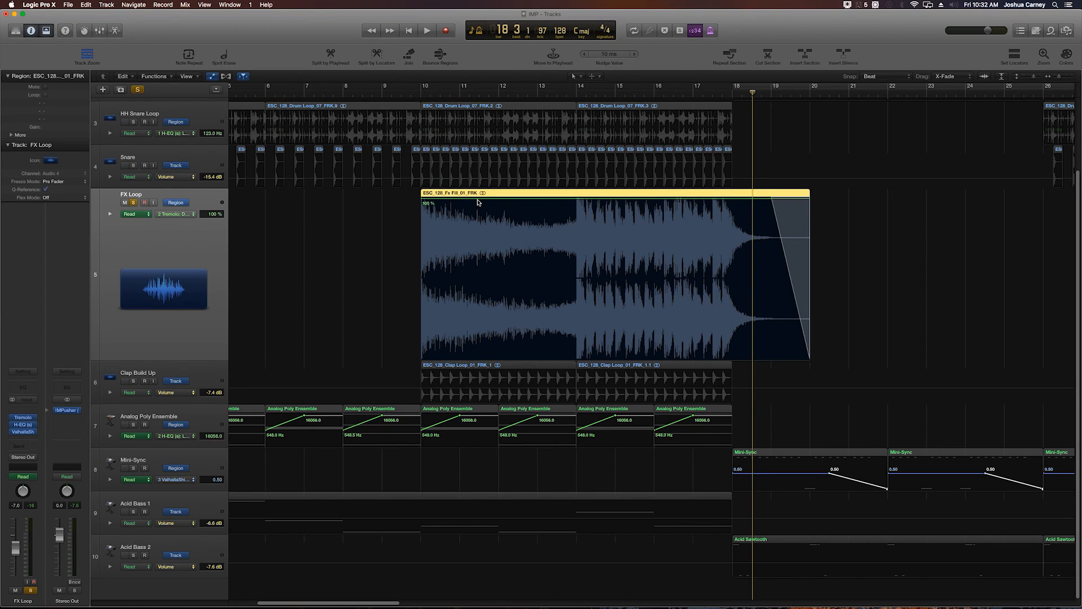
# Automate the Tremolo depth on the FX Loop region from 44% at bar 10 down to 20% at bar 14.
pyautogui.moveTo(477, 202); pyautogui.dragTo(481, 294)
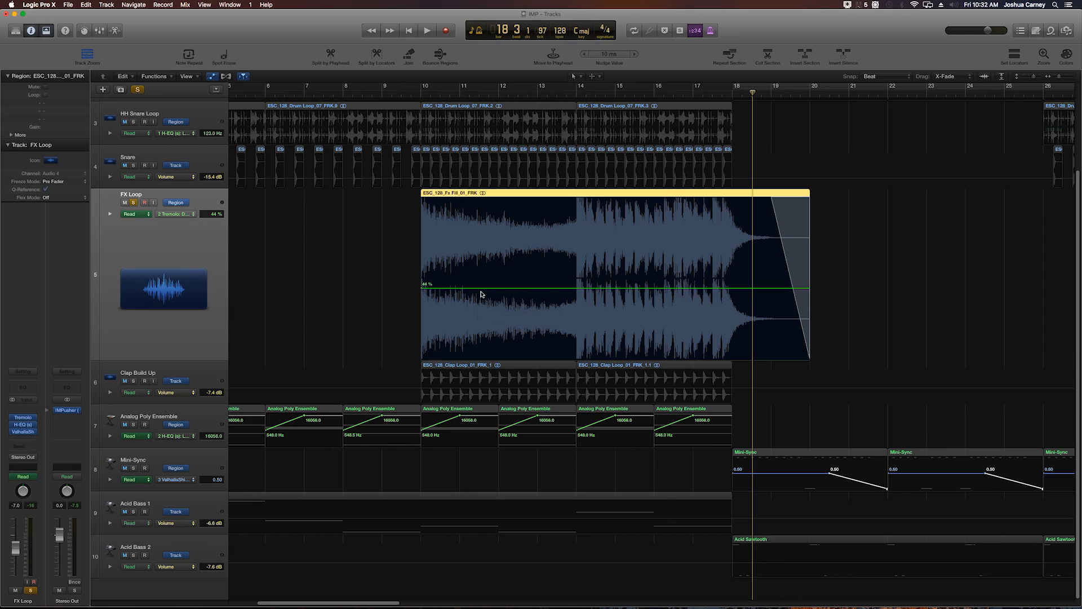
pyautogui.click(567, 288)
pyautogui.moveTo(567, 290); pyautogui.dragTo(577, 326)
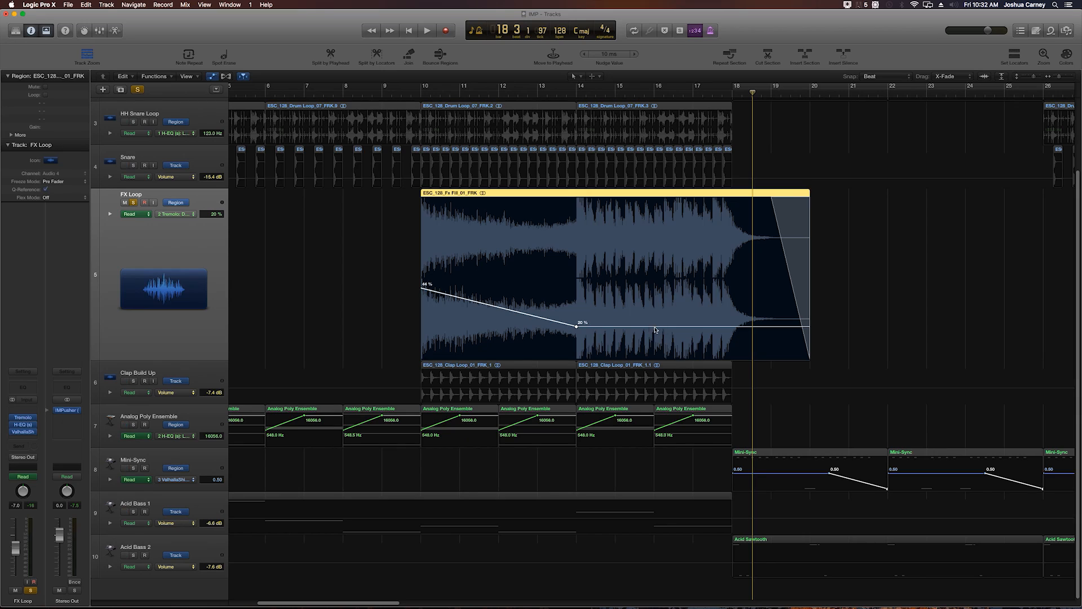
# Extend the Tremolo depth automation with a rise to 82% just after bar 14 and 100% just before bar 18.
pyautogui.click(593, 326)
pyautogui.moveTo(596, 328); pyautogui.dragTo(596, 228)
pyautogui.click(723, 228)
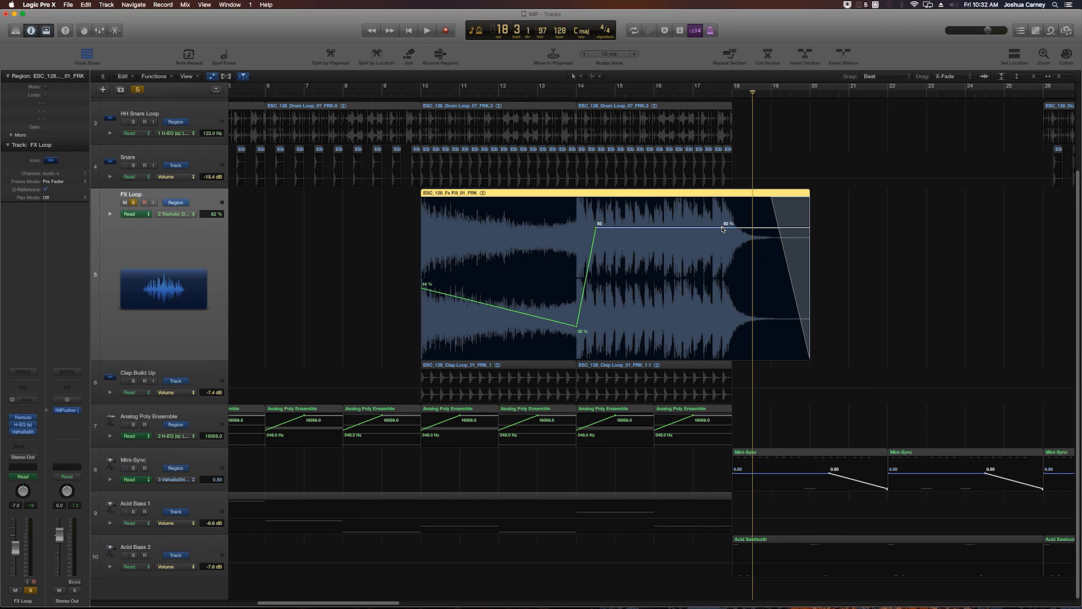
pyautogui.moveTo(723, 229); pyautogui.dragTo(721, 198)
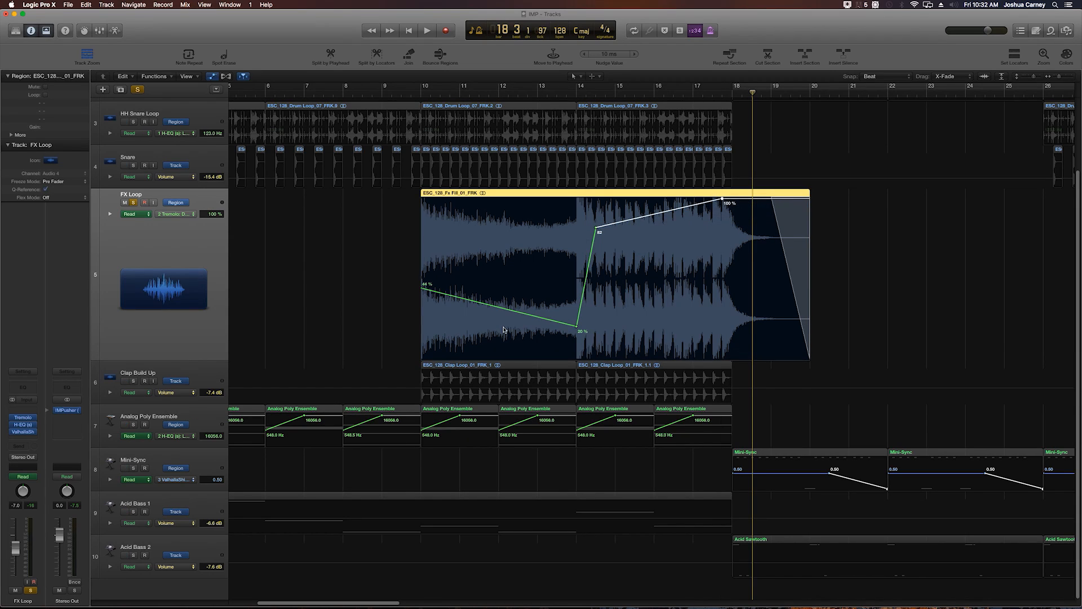
# Play the FX Loop from bar 10 while watching the Tremolo follow its depth automation in a window reduced to 131%, and close it.
pyautogui.click(420, 92)
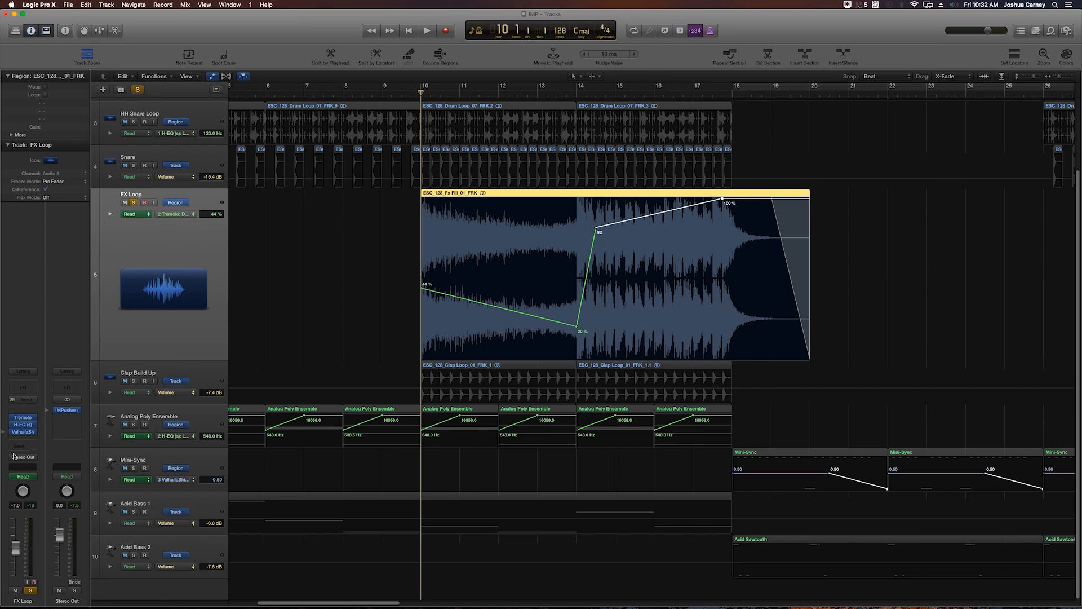
pyautogui.click(22, 418)
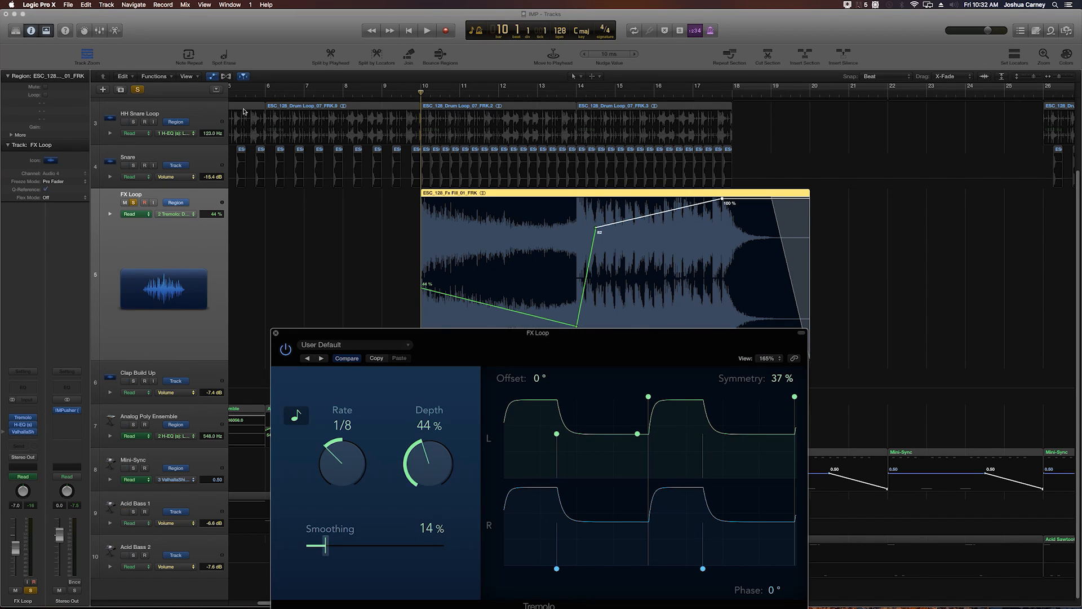
pyautogui.moveTo(457, 338); pyautogui.dragTo(21, 2)
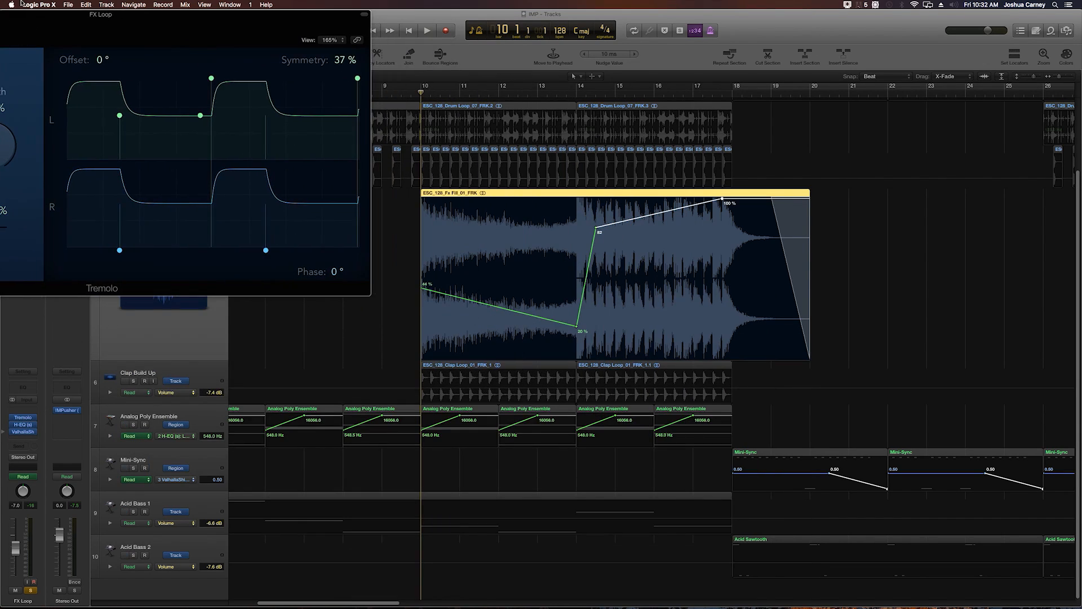
pyautogui.press('space')
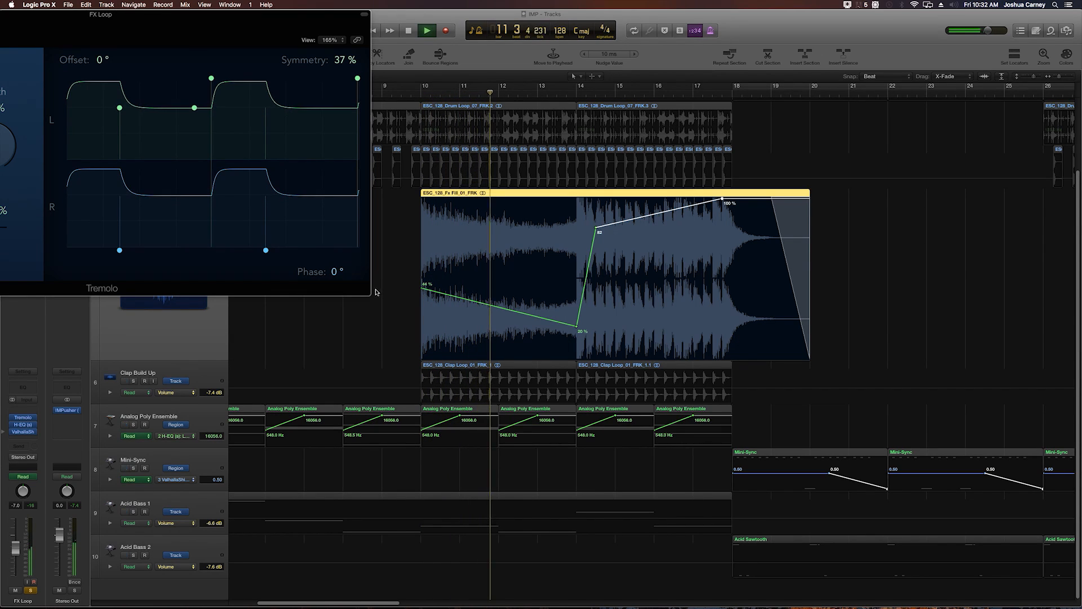
pyautogui.moveTo(358, 281); pyautogui.dragTo(278, 247)
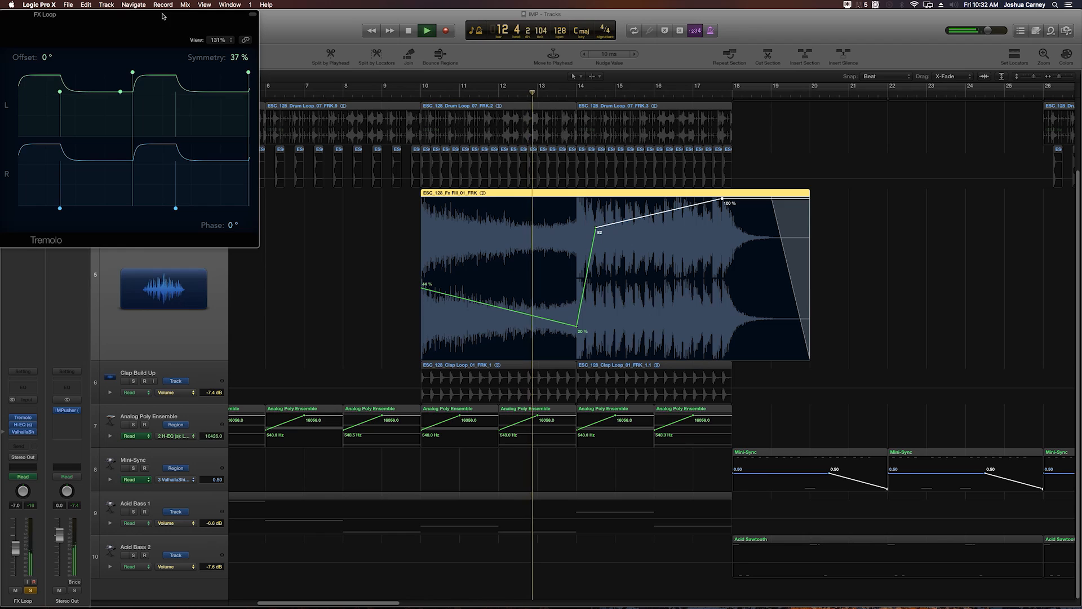
pyautogui.moveTo(207, 29); pyautogui.dragTo(337, 31)
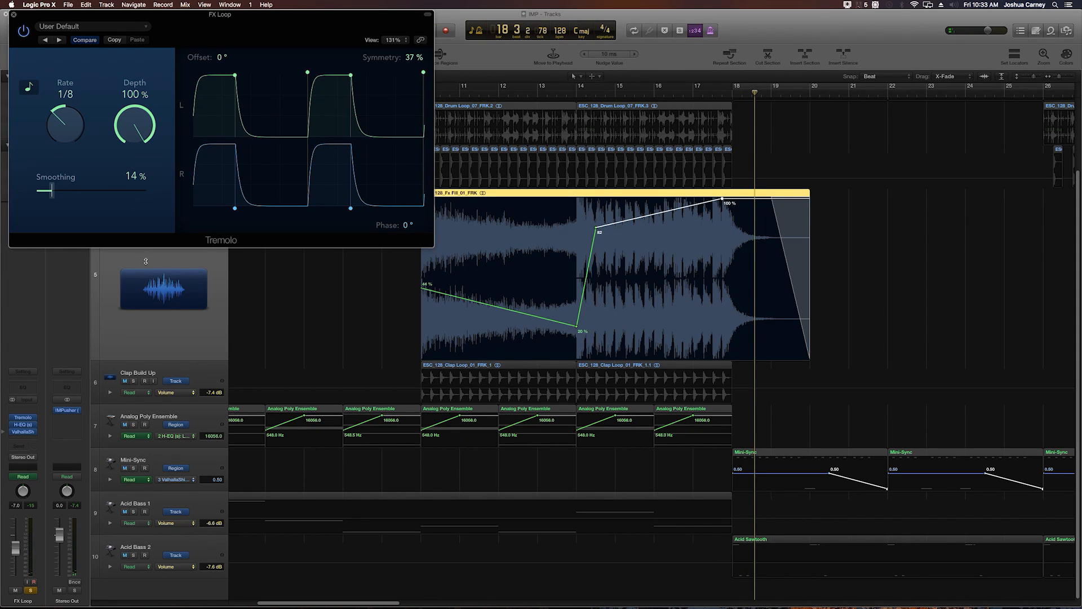
pyautogui.click(12, 15)
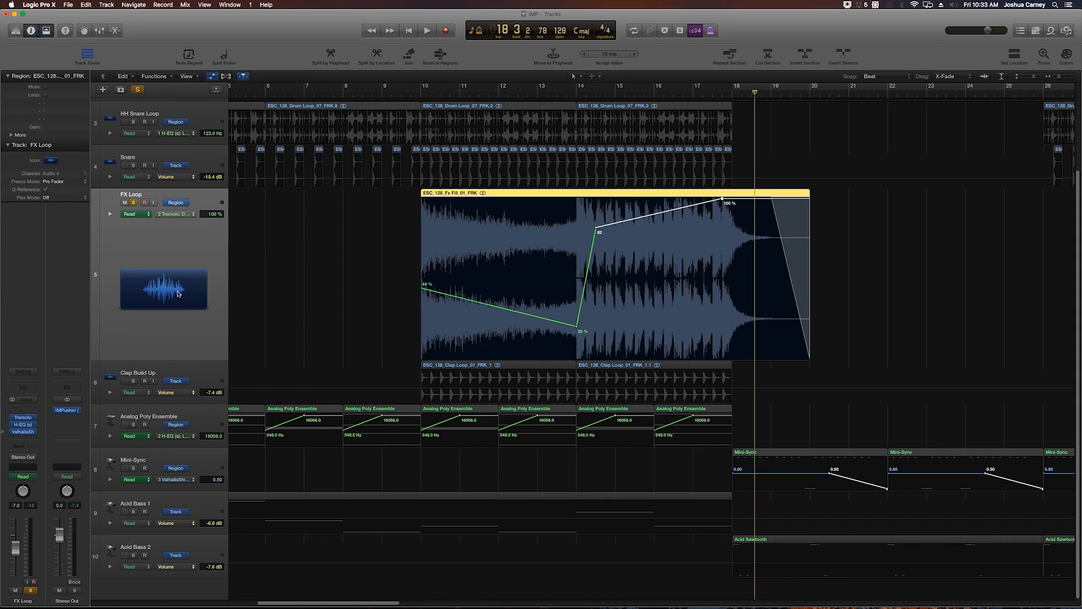
# Insert a stereo Pedalboard plug-in ahead of the Tremolo on FX Loop and add the Wham pedal to it.
pyautogui.click(31, 409)
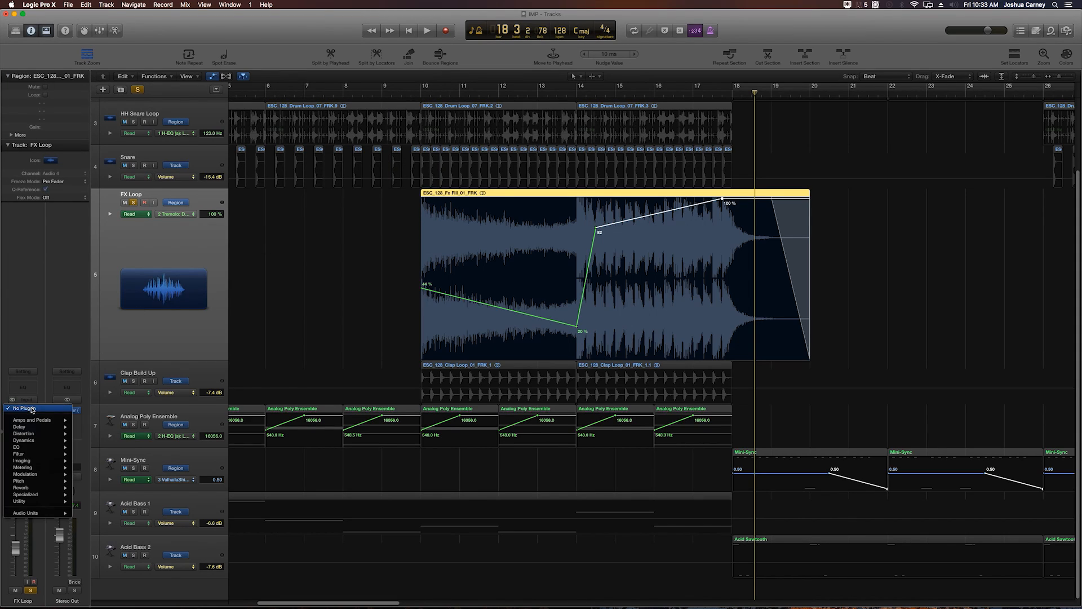
pyautogui.moveTo(35, 420)
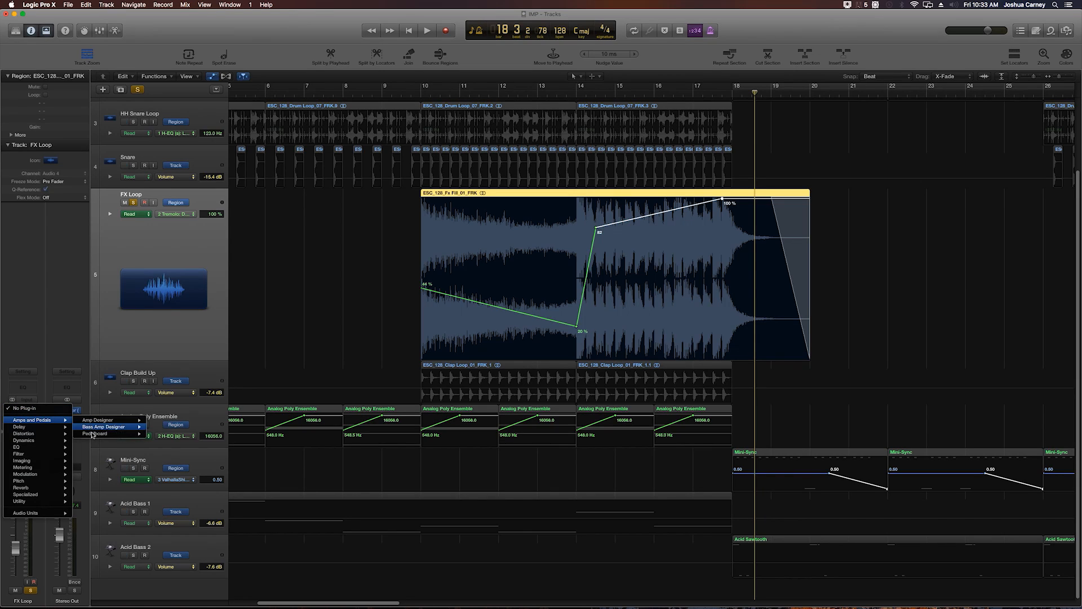
pyautogui.moveTo(109, 435)
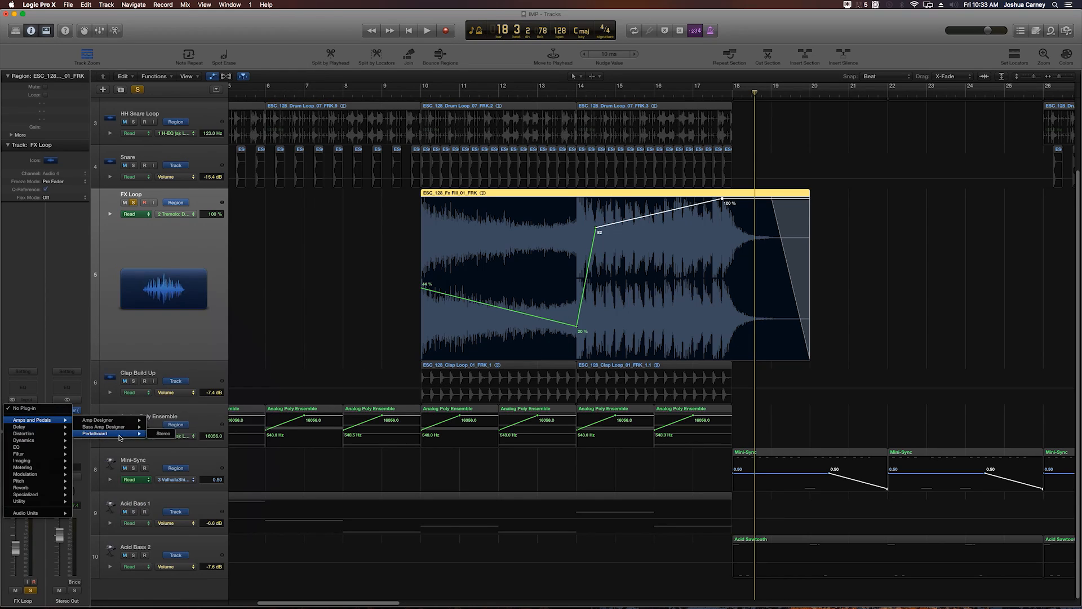
pyautogui.click(162, 433)
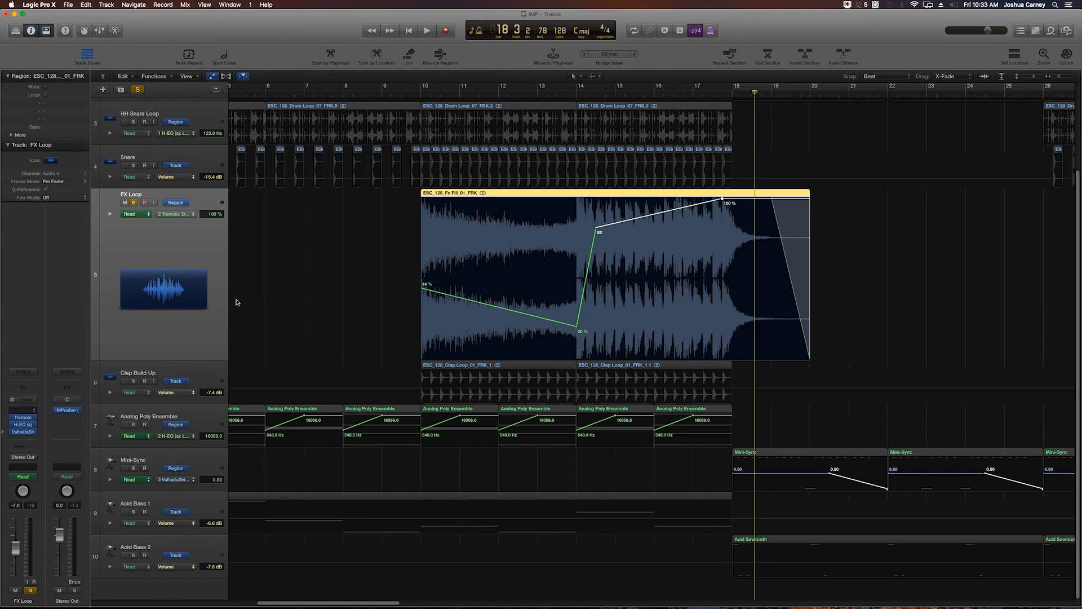
pyautogui.scroll(-4, 621, 163)
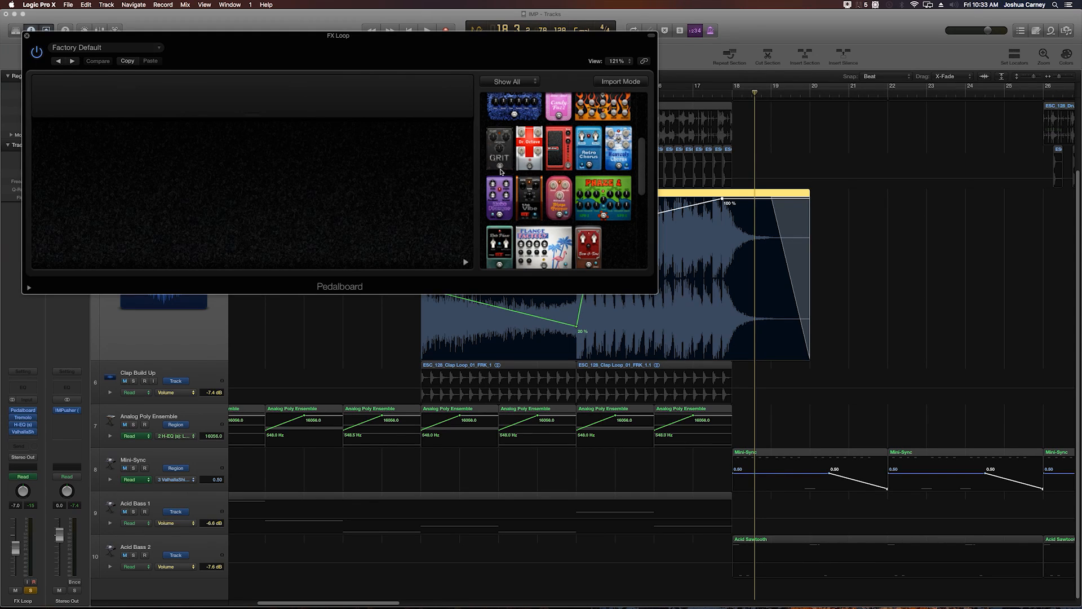
pyautogui.moveTo(488, 156)
pyautogui.mouseDown()
pyautogui.moveTo(229, 187)
pyautogui.moveTo(504, 156)
pyautogui.moveTo(491, 155)
pyautogui.mouseUp()
pyautogui.moveTo(571, 151); pyautogui.dragTo(338, 219)
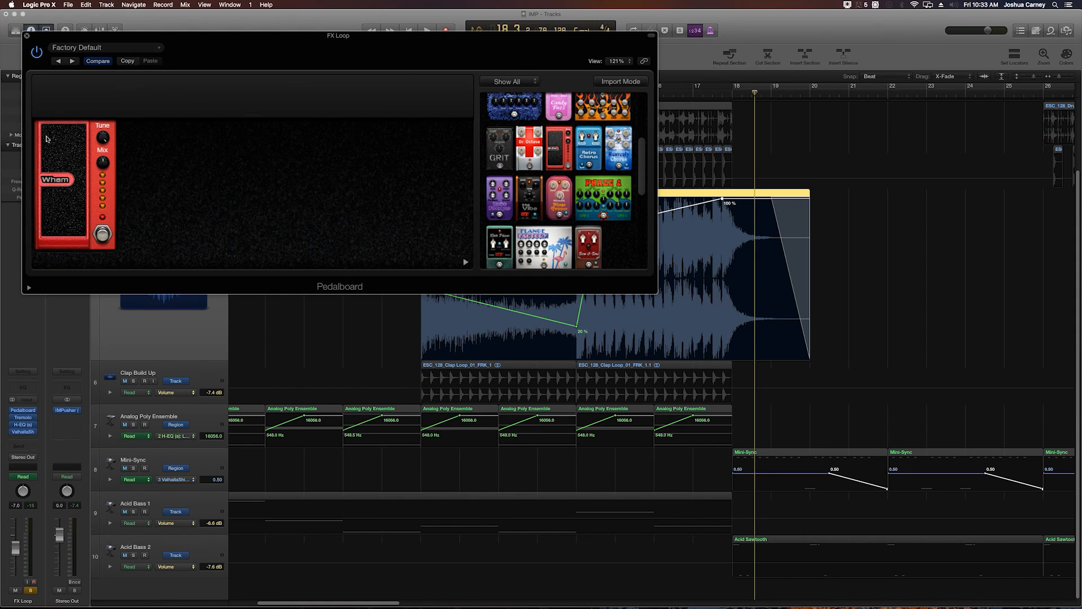
# Rock the Wham pedal through its range in the Pedalboard, and close the plug-in window.
pyautogui.moveTo(171, 47); pyautogui.dragTo(301, 132)
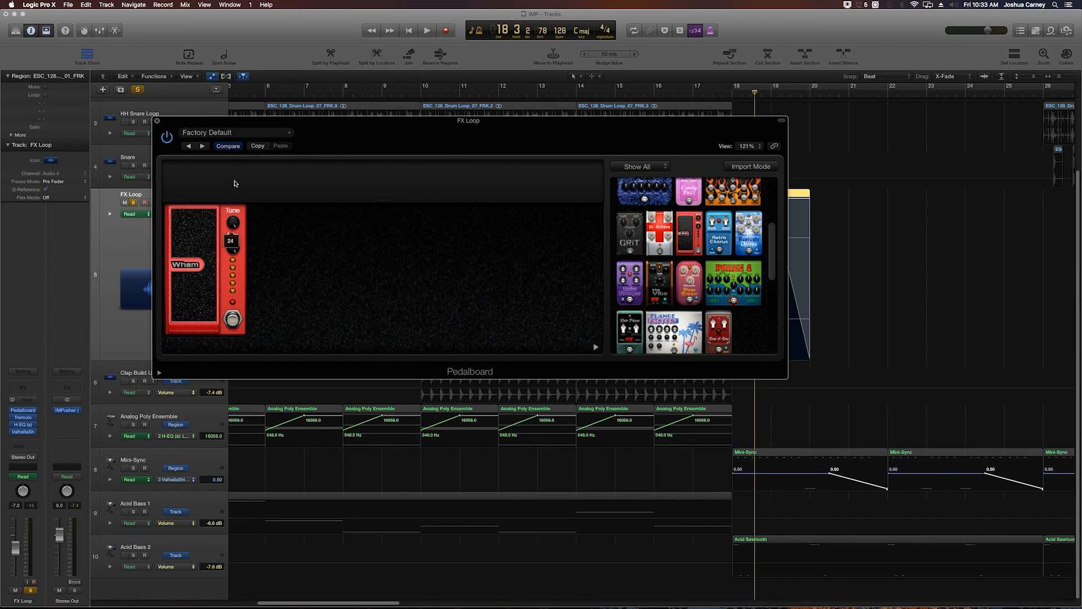
pyautogui.moveTo(193, 244)
pyautogui.mouseDown()
pyautogui.moveTo(193, 270)
pyautogui.moveTo(188, 221)
pyautogui.moveTo(188, 285)
pyautogui.moveTo(181, 234)
pyautogui.mouseUp()
pyautogui.moveTo(197, 218); pyautogui.dragTo(179, 350)
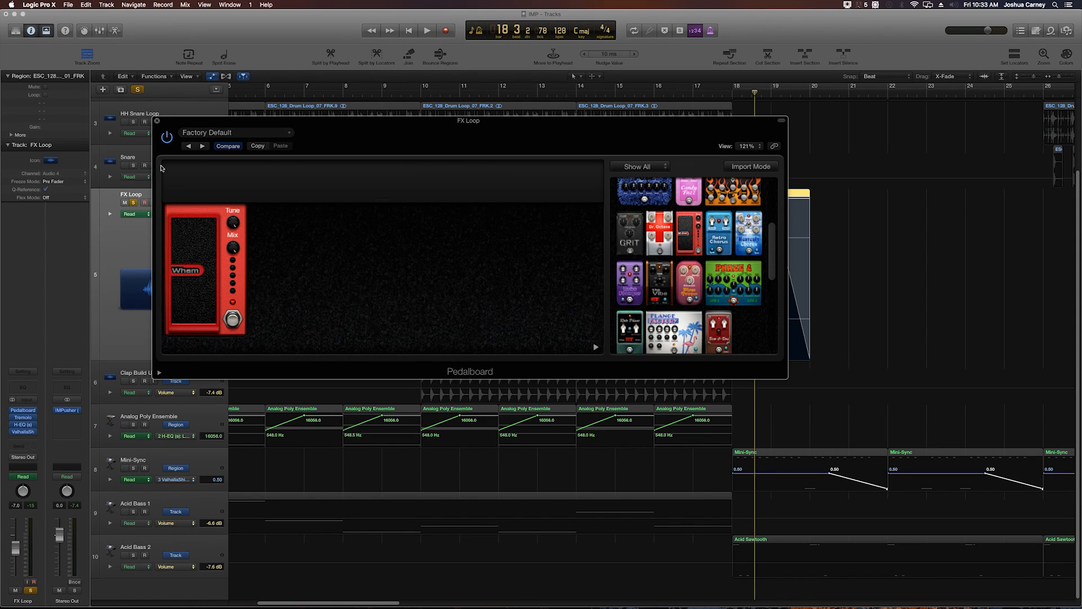
pyautogui.click(157, 120)
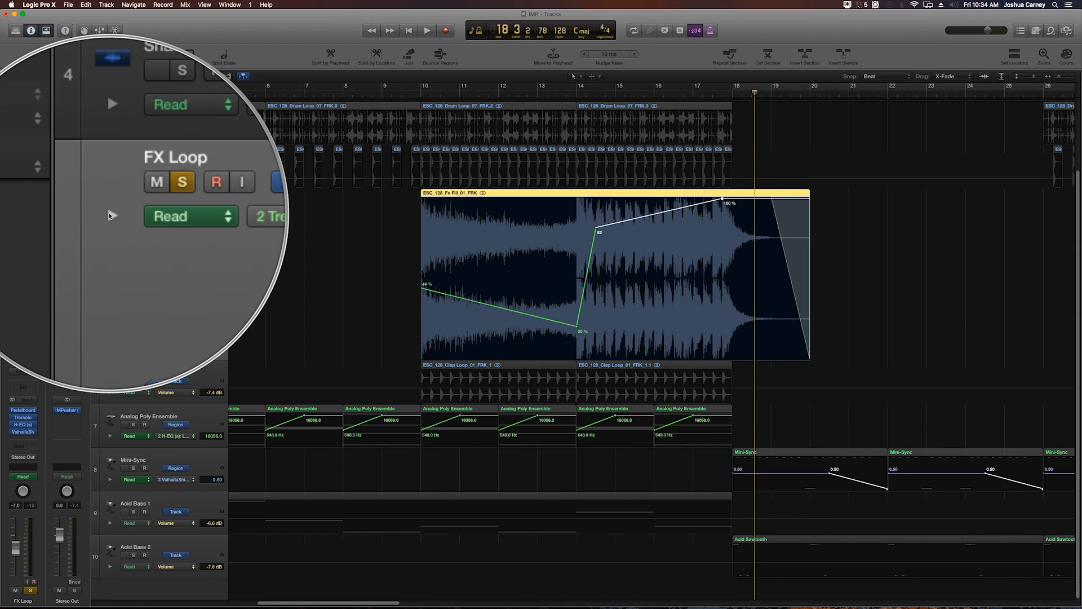
# Show a second automation lane under FX Loop and assign it to the Pedal Position of the Wham in Pedalboard slot 1.
pyautogui.click(110, 214)
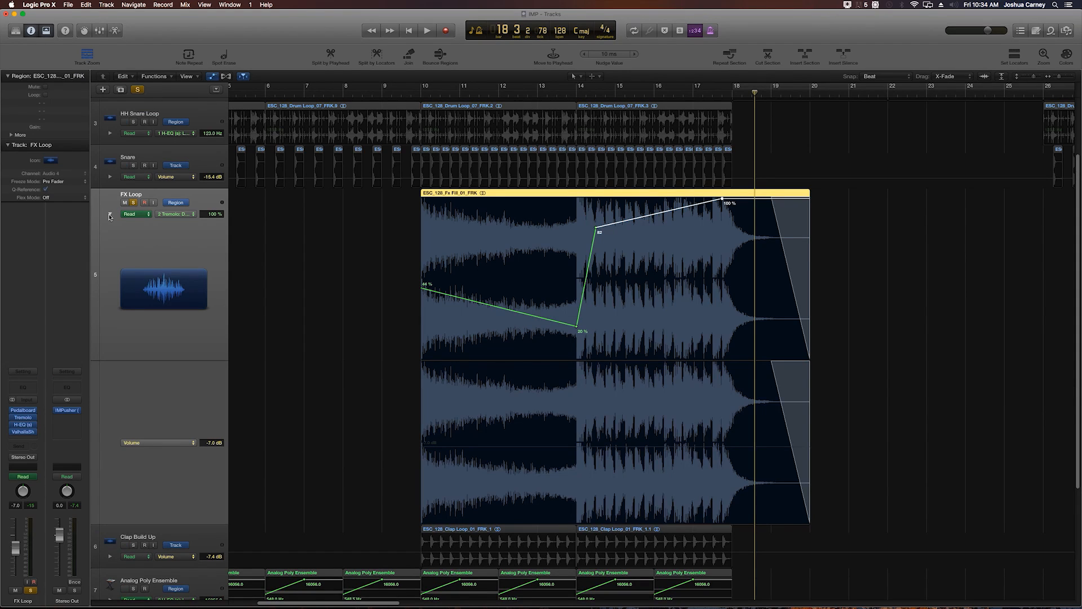
pyautogui.click(150, 443)
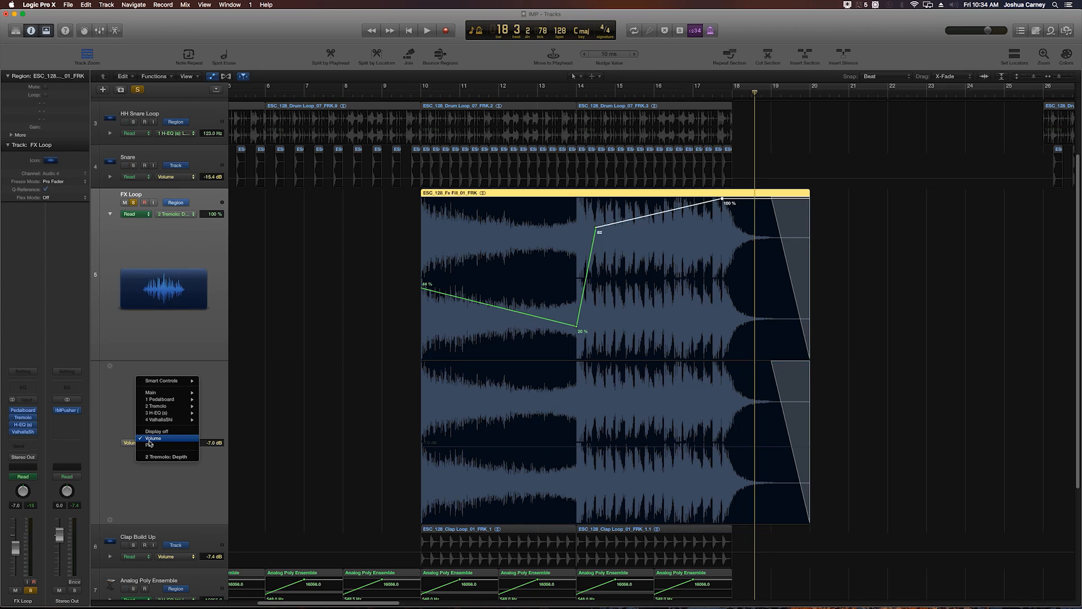
pyautogui.moveTo(164, 412)
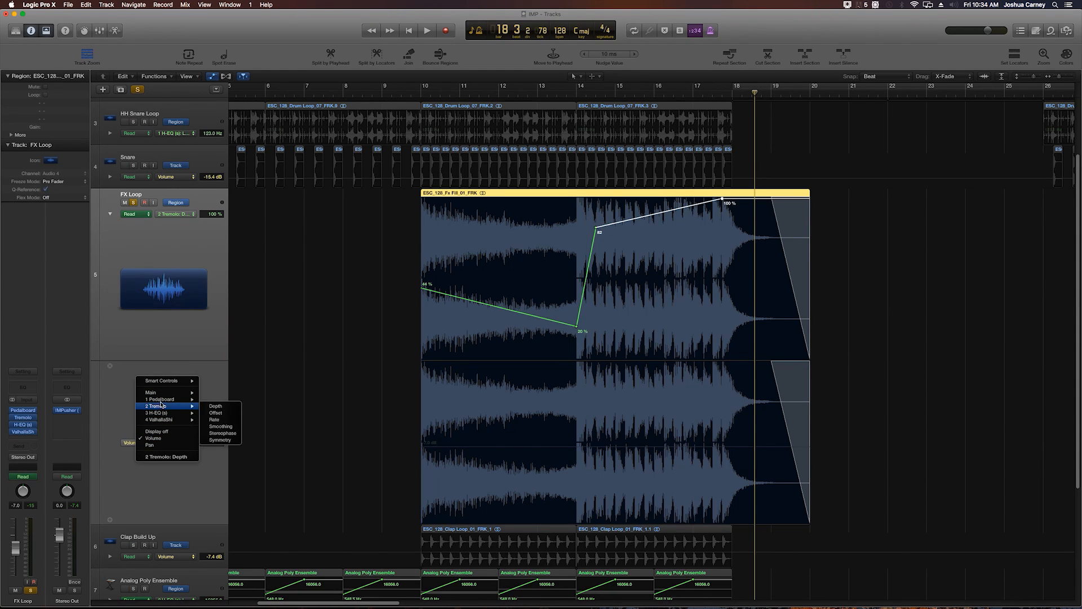
pyautogui.moveTo(212, 403)
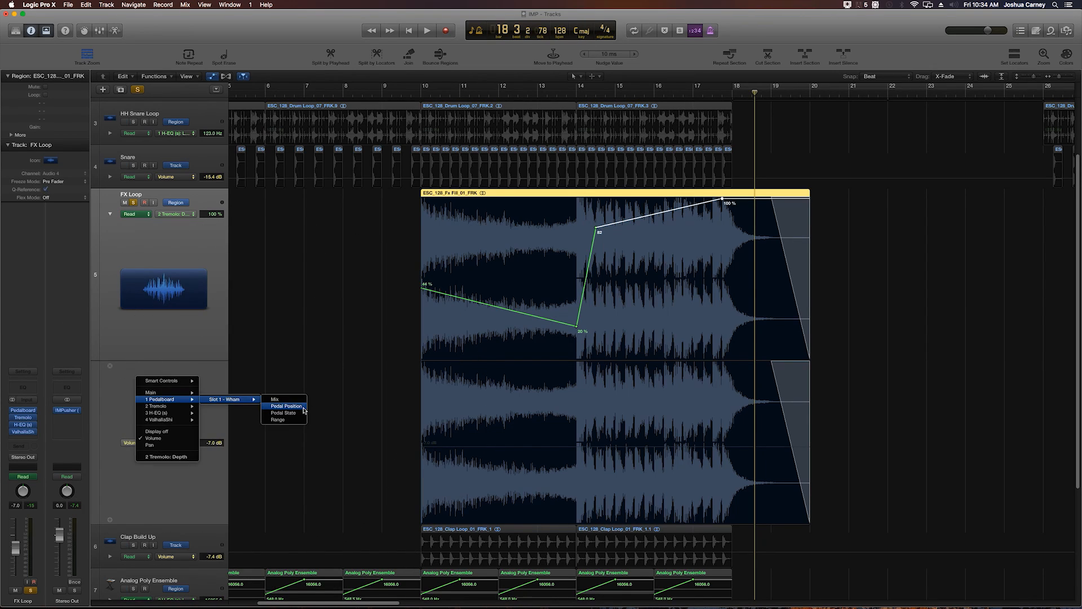
pyautogui.click(303, 410)
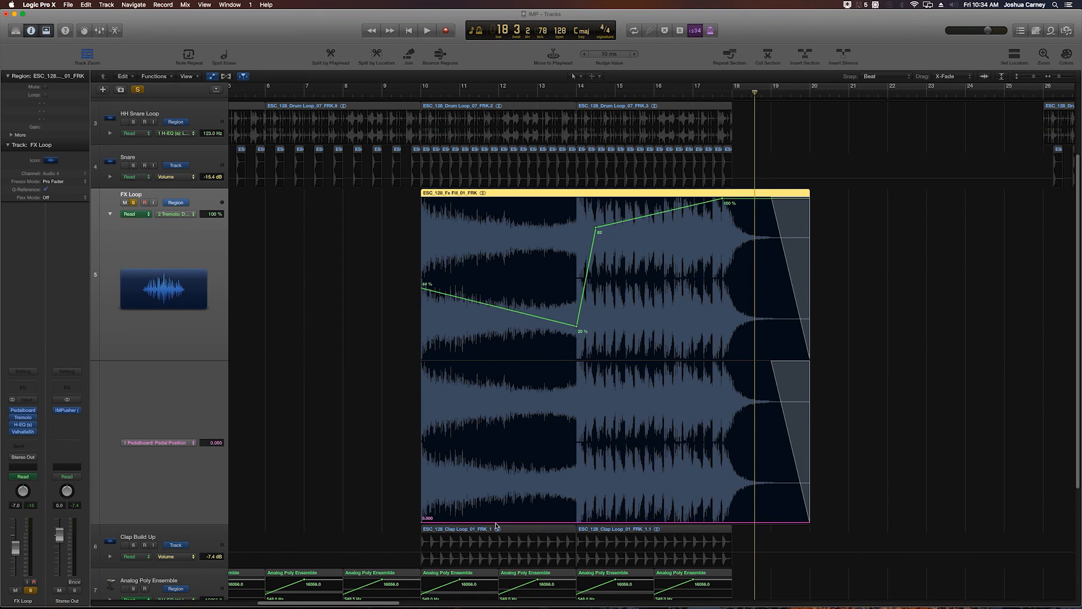
# Draw a Pedal Position ramp on FX Loop from 0.000 at bar 14 to 0.807 just before bar 18.
pyautogui.click(577, 522)
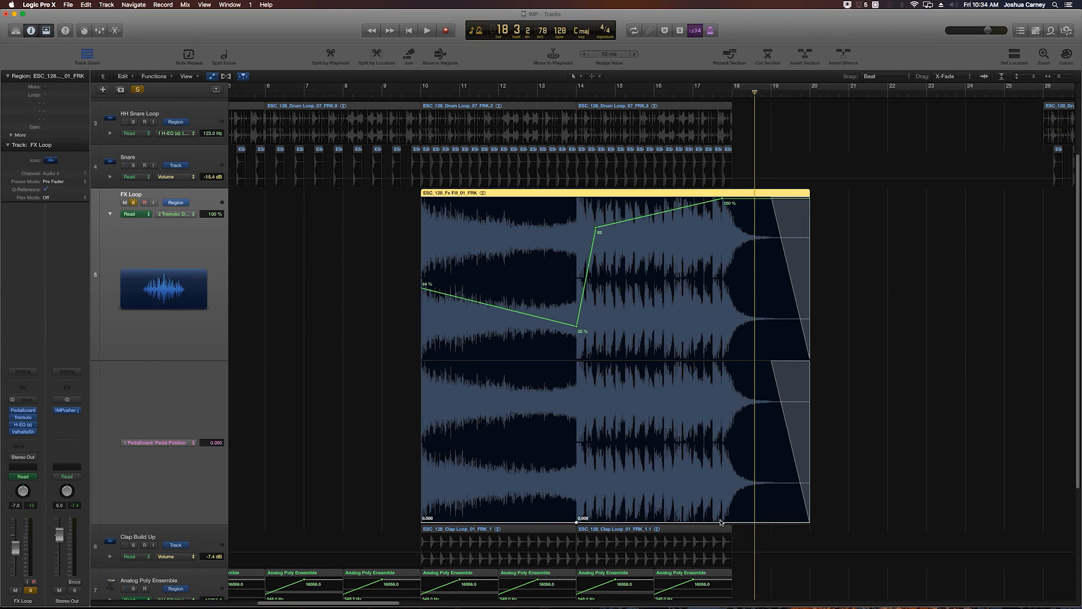
pyautogui.moveTo(723, 523); pyautogui.dragTo(722, 393)
# Play the soloed FX Loop from bar 10 with its Pedalboard window open to check the Wham automation, and stop playback.
pyautogui.click(420, 93)
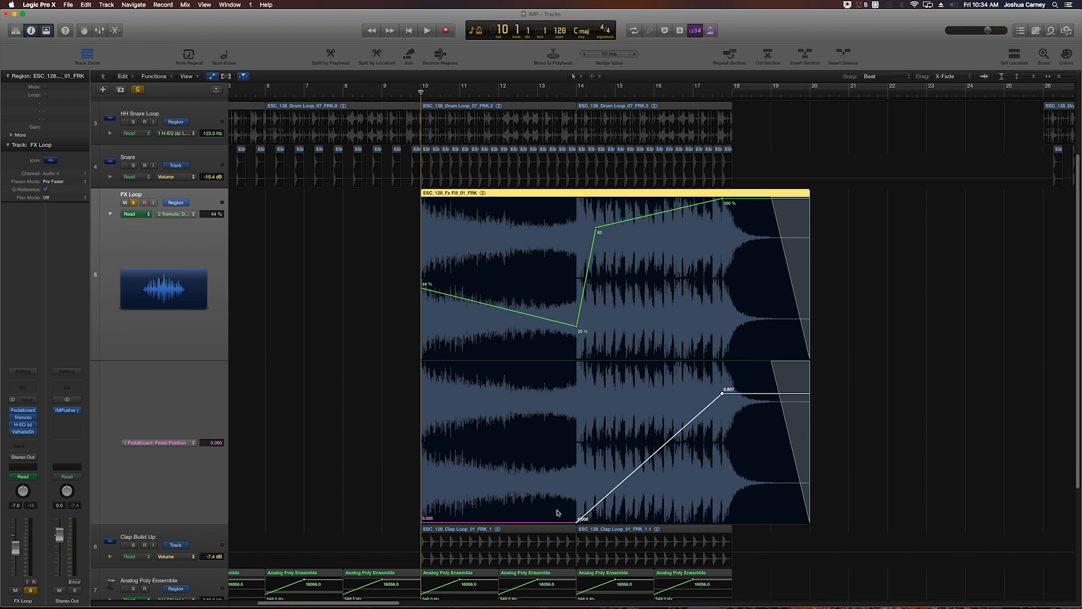
pyautogui.press('space')
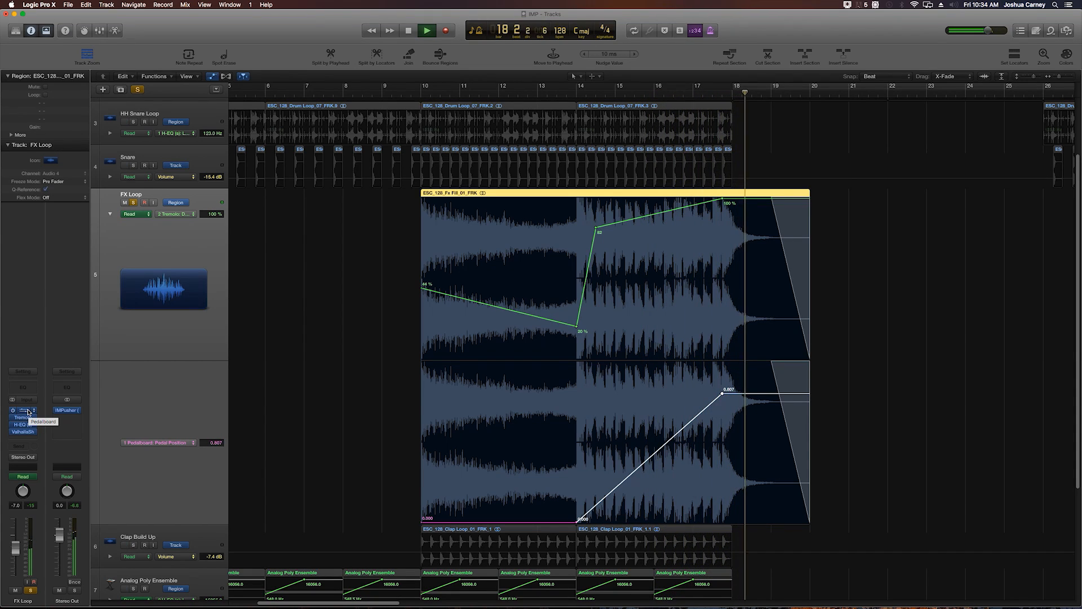
pyautogui.press('space')
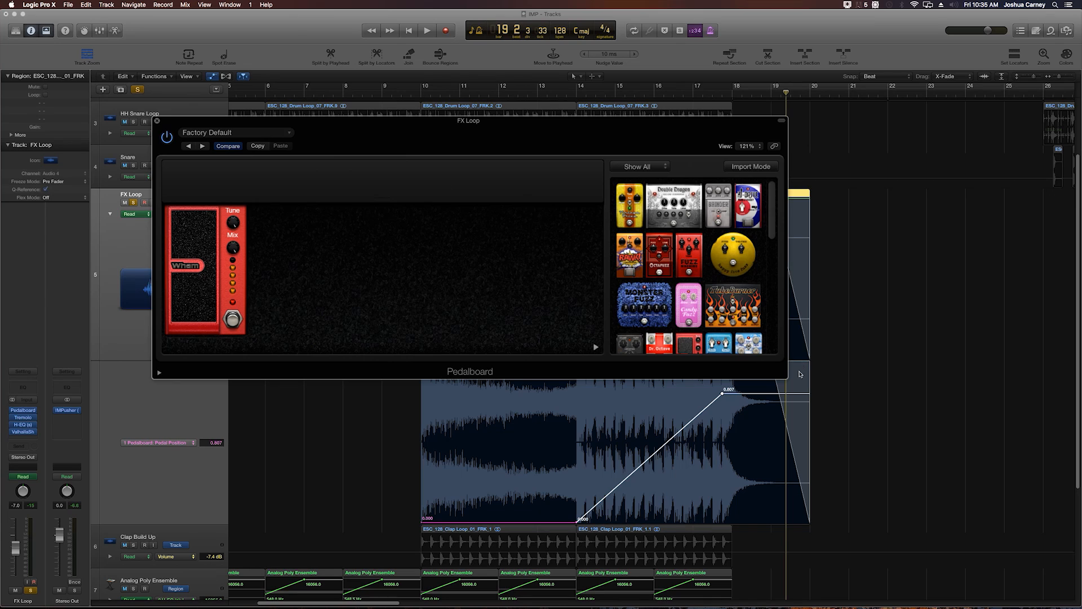
# Shrink the Pedalboard window to 84%, move it clear of the ramp, and lower the last Pedal Position point to 0.659.
pyautogui.moveTo(785, 375); pyautogui.dragTo(587, 309)
pyautogui.moveTo(404, 127); pyautogui.dragTo(332, 192)
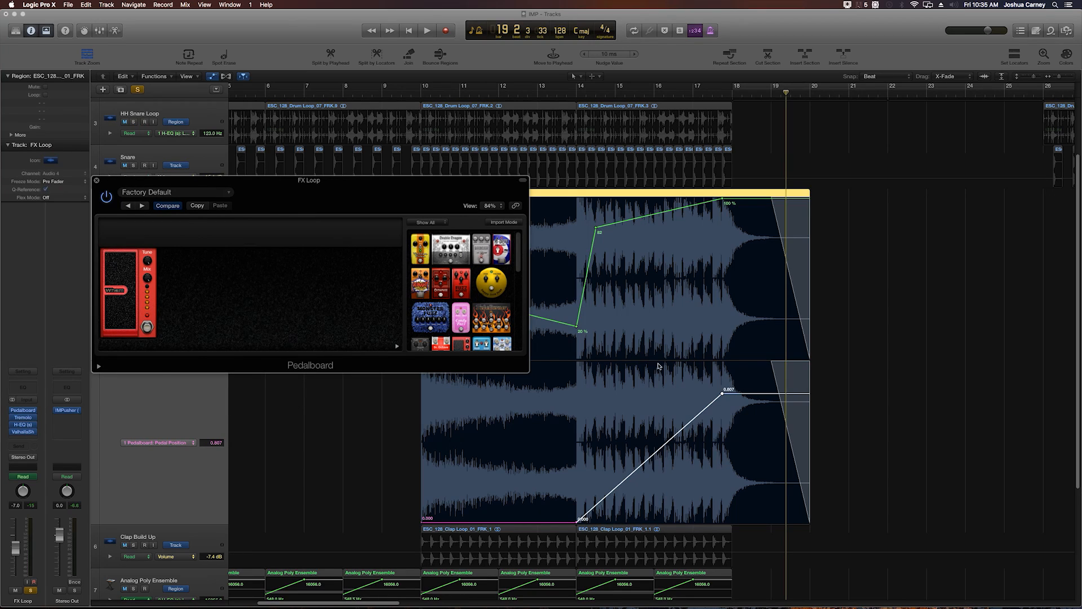
pyautogui.moveTo(740, 393); pyautogui.dragTo(736, 415)
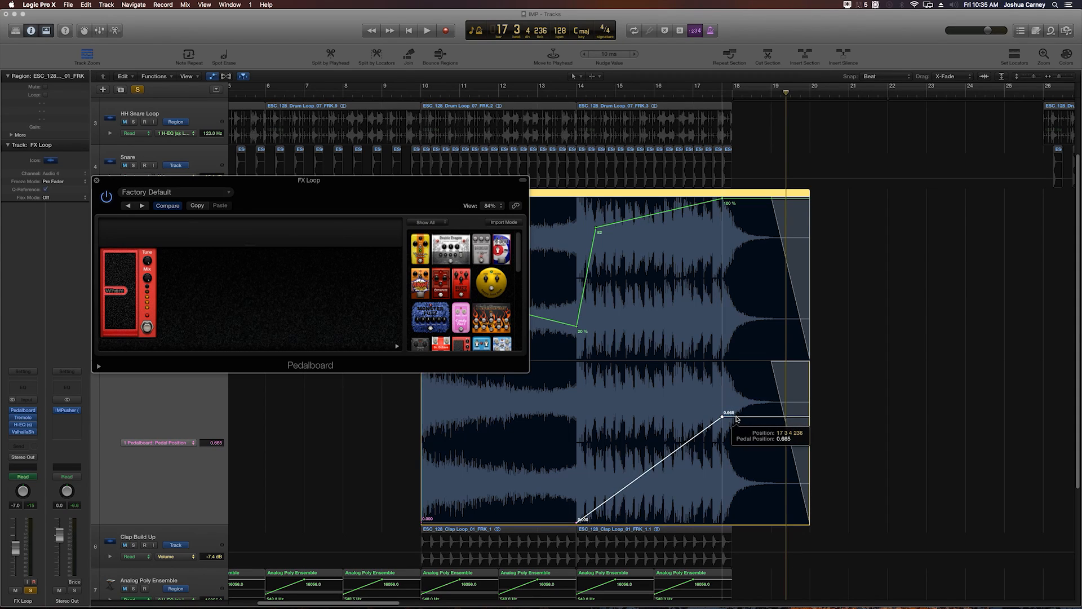
pyautogui.moveTo(735, 420); pyautogui.dragTo(736, 418)
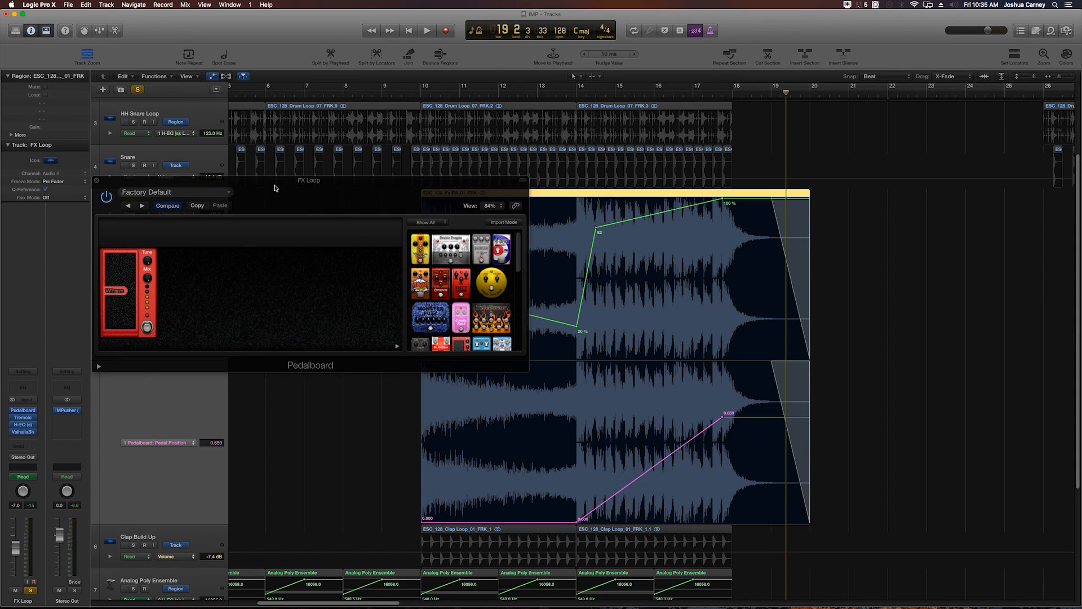
# Play the FX Loop past bar 18 while watching the Wham pedal follow its automation, and close the Pedalboard window.
pyautogui.press('space')
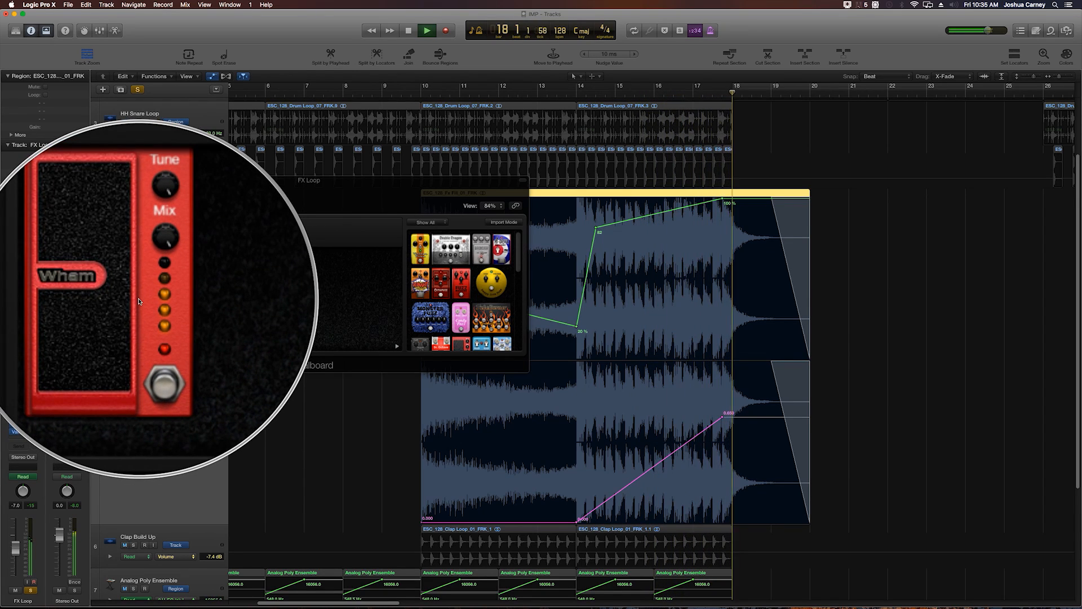
pyautogui.press('space')
pyautogui.click(96, 180)
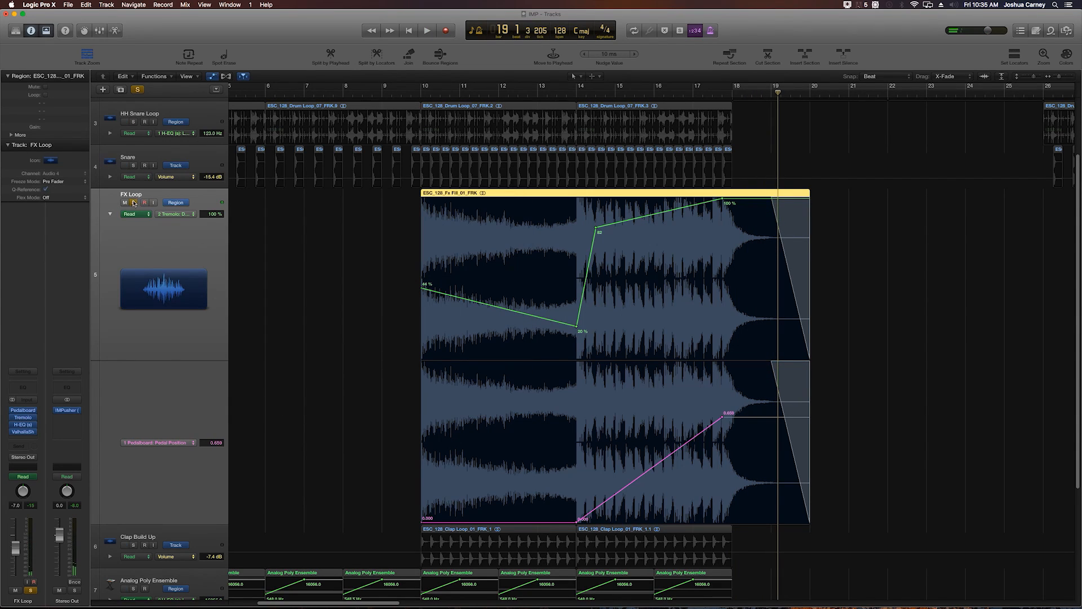
# Unsolo the FX Loop track, deselect its region, and hide the automation on all tracks.
pyautogui.press('s')
pyautogui.click(248, 279)
pyautogui.press('a')
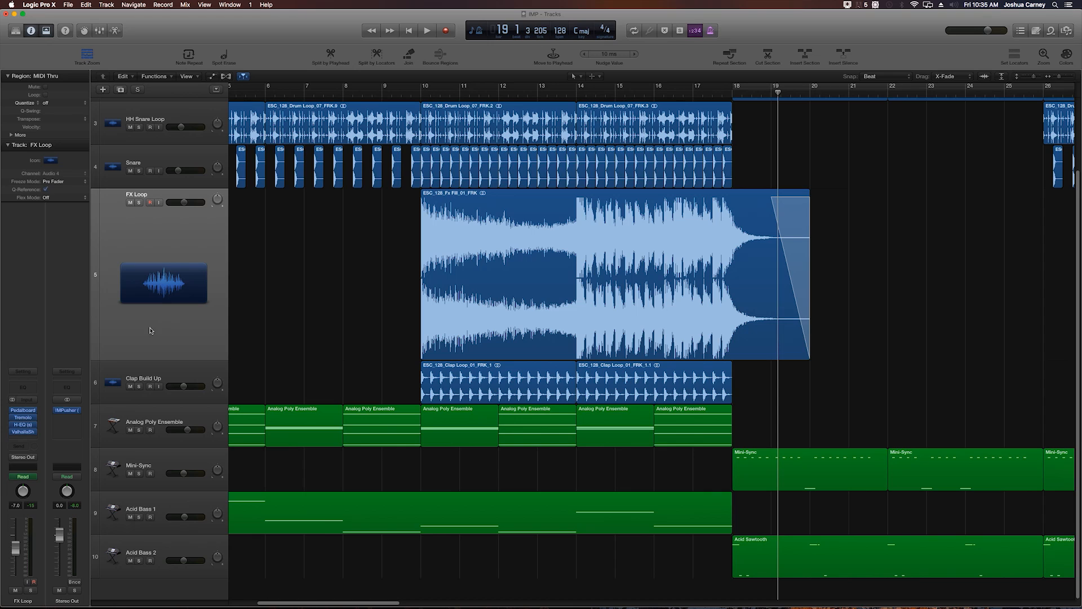
# Return the FX Loop track to normal height, fit the whole arrangement in view, and show automation on all tracks.
pyautogui.hotkey('ctrl', 'z')
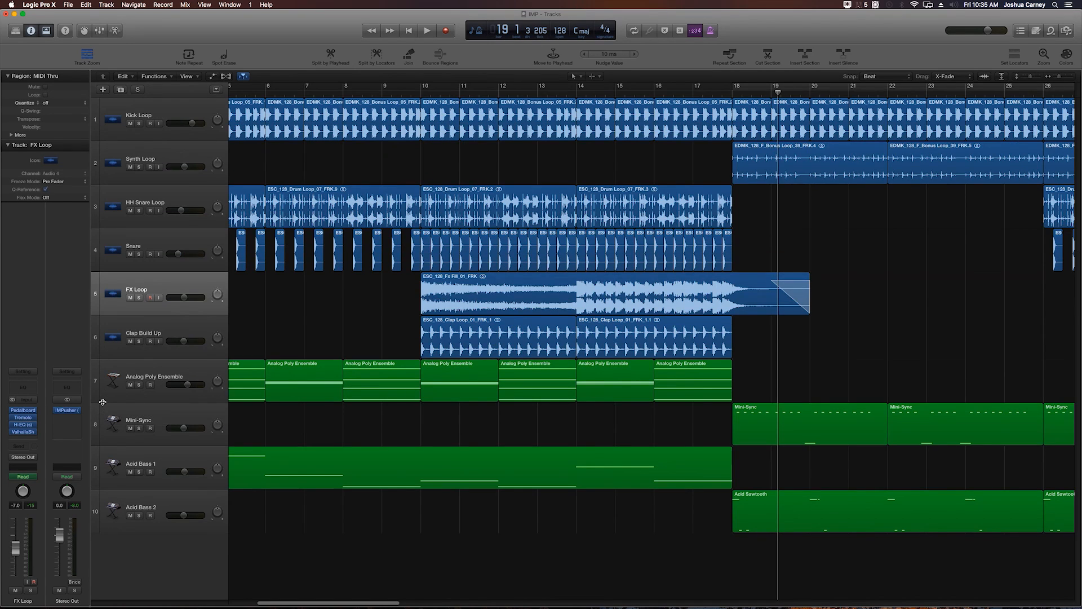
pyautogui.press('super+Left')
pyautogui.press('super+Left')
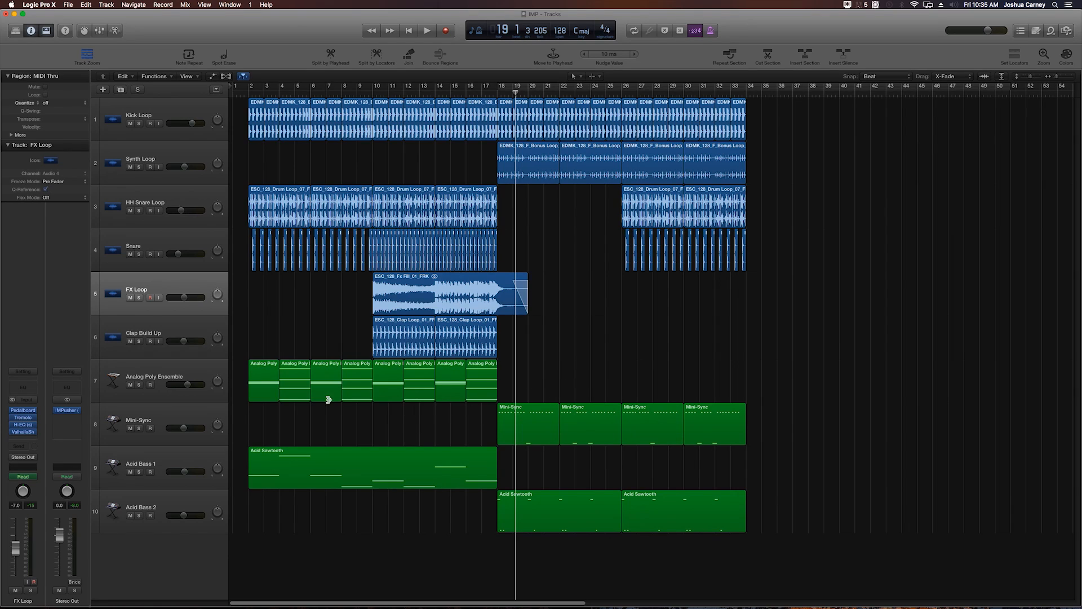
pyautogui.press('a')
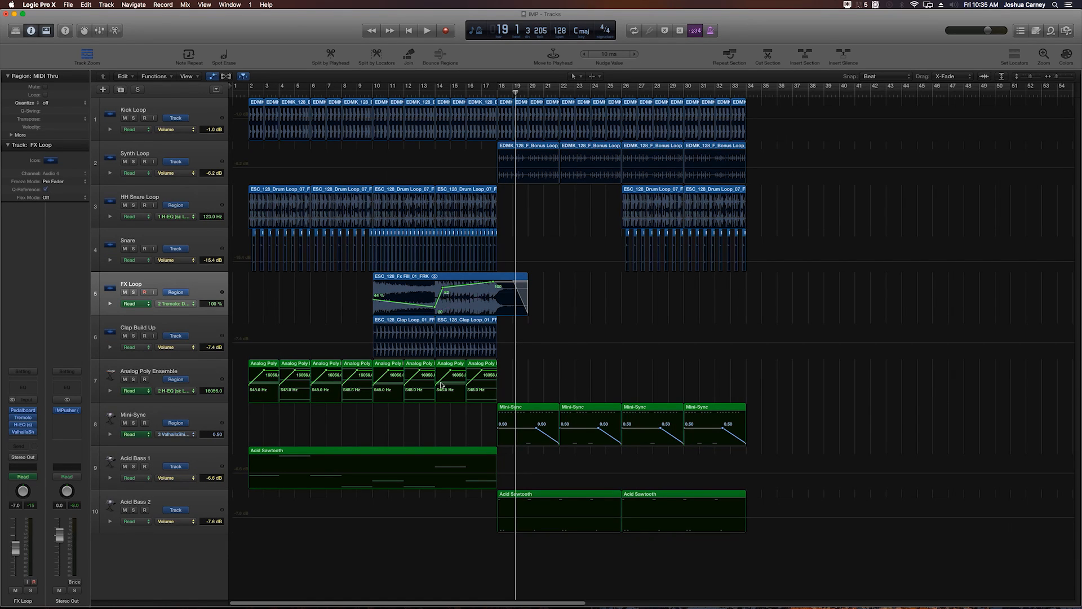